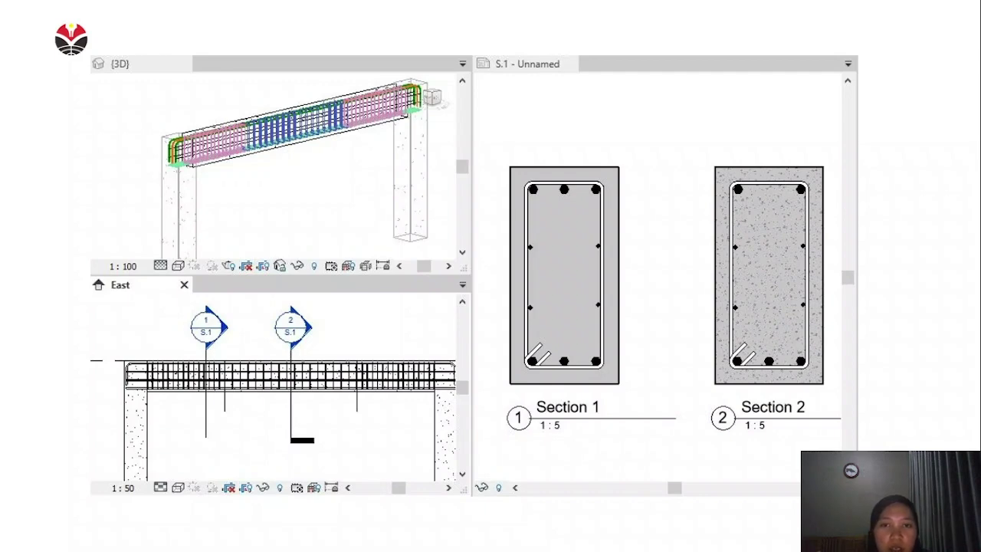
Step: Exit the presentation, minimise the browser and switch to Revit
key("Escape")
left_click(895, 24)
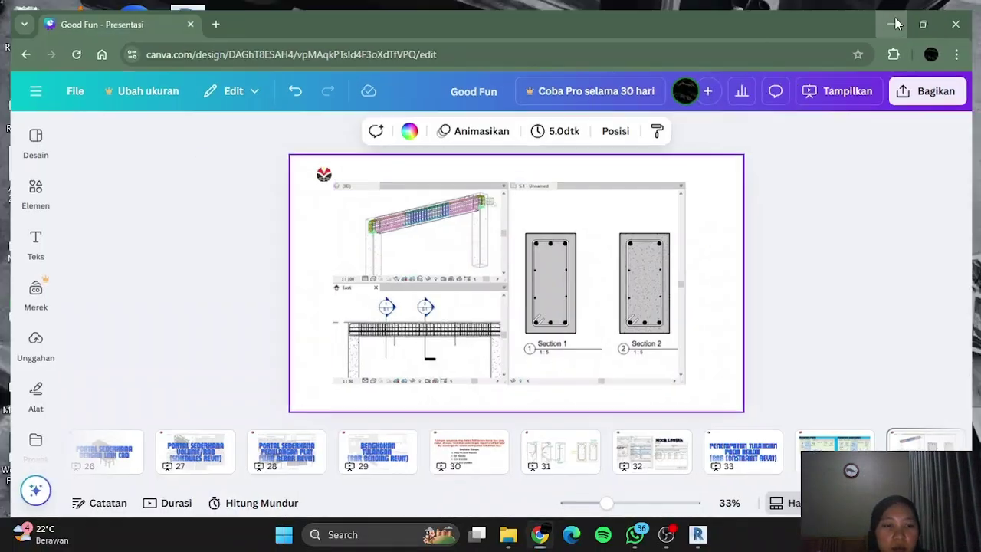
left_click(697, 534)
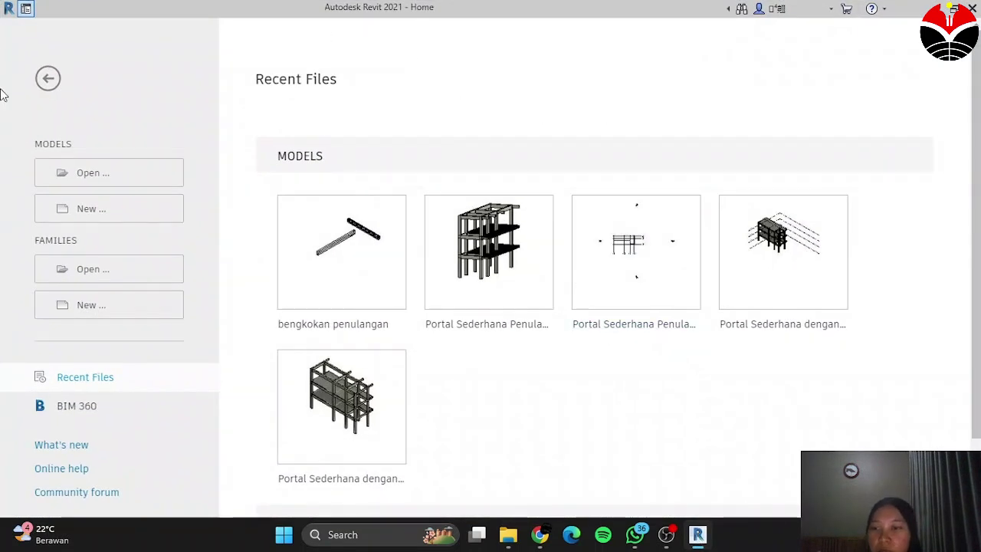
Step: Create a new project from the Metric-Structural Template
left_click(98, 215)
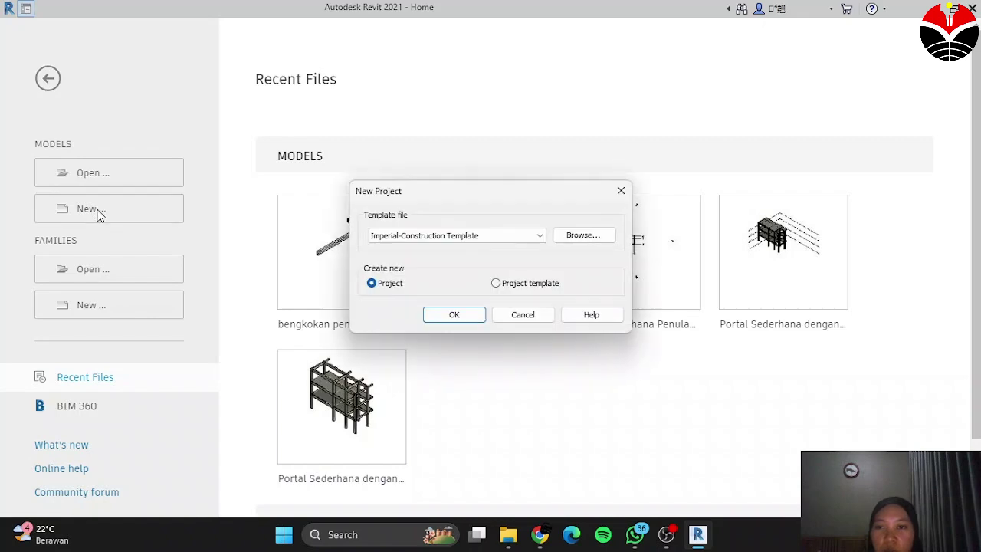
left_click(468, 236)
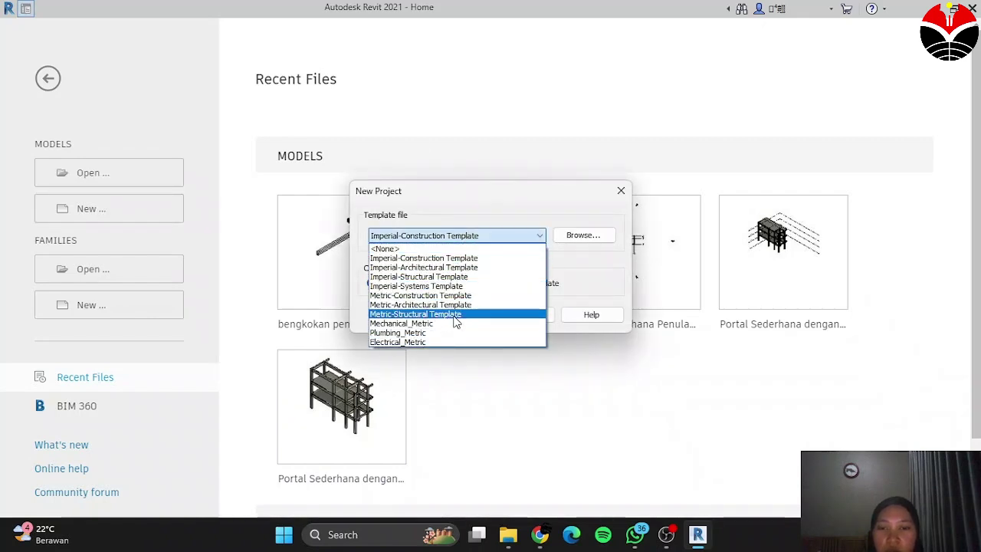
left_click(449, 316)
left_click(452, 315)
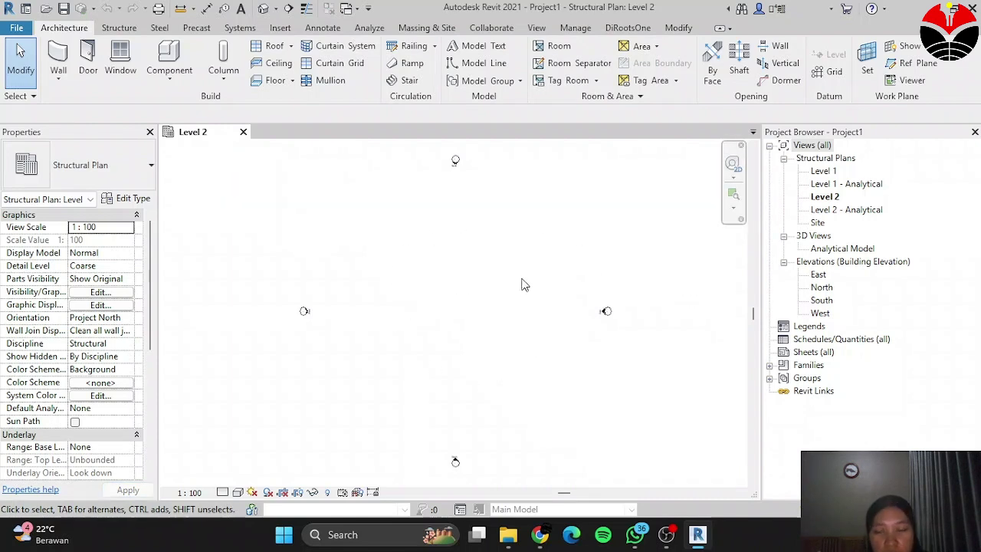
Step: Draw a vertical 7000 mm M_Concrete-Rectangular Beam of type 300 x 600mm in the Level 2 plan
scroll(493, 298, "down", 2)
scroll(474, 305, "up", 3)
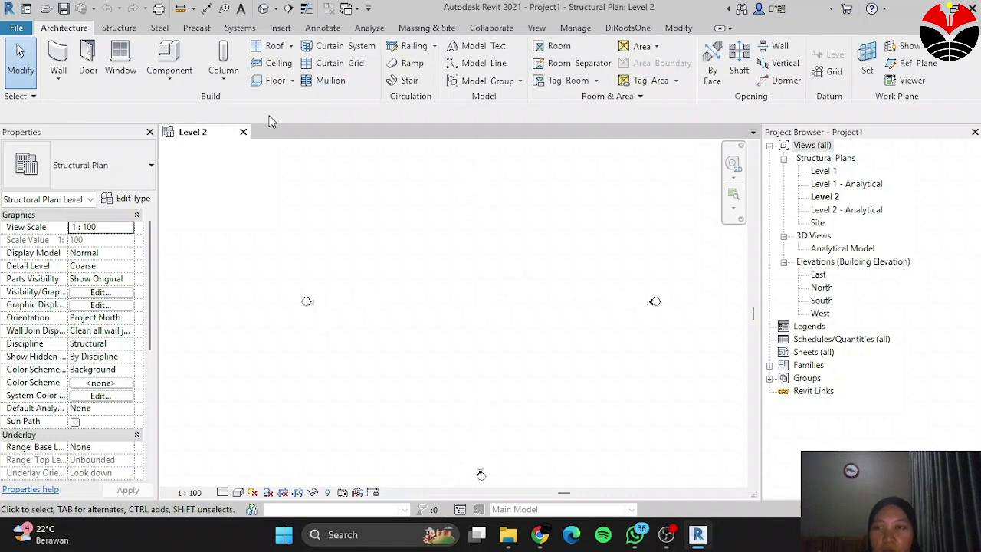
left_click(115, 30)
left_click(61, 71)
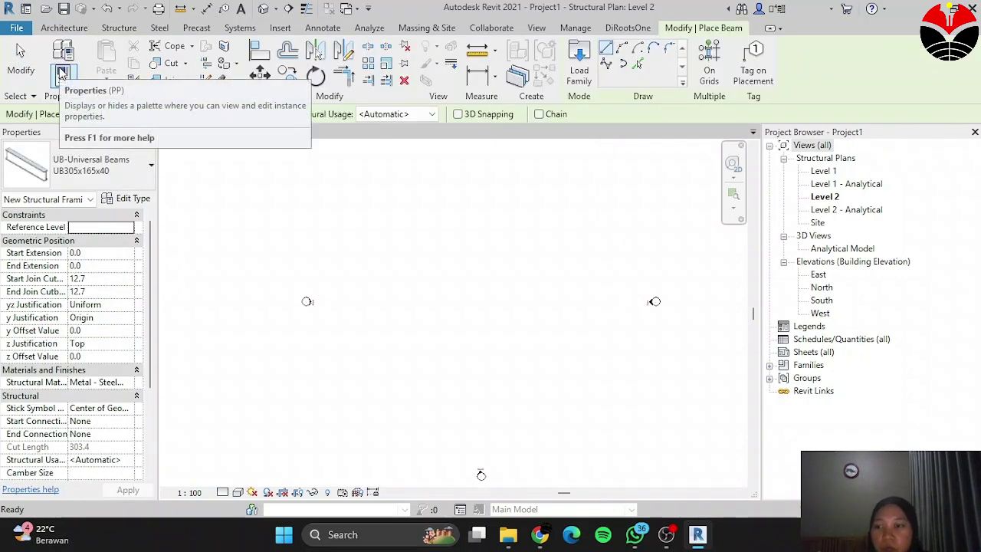
left_click(123, 162)
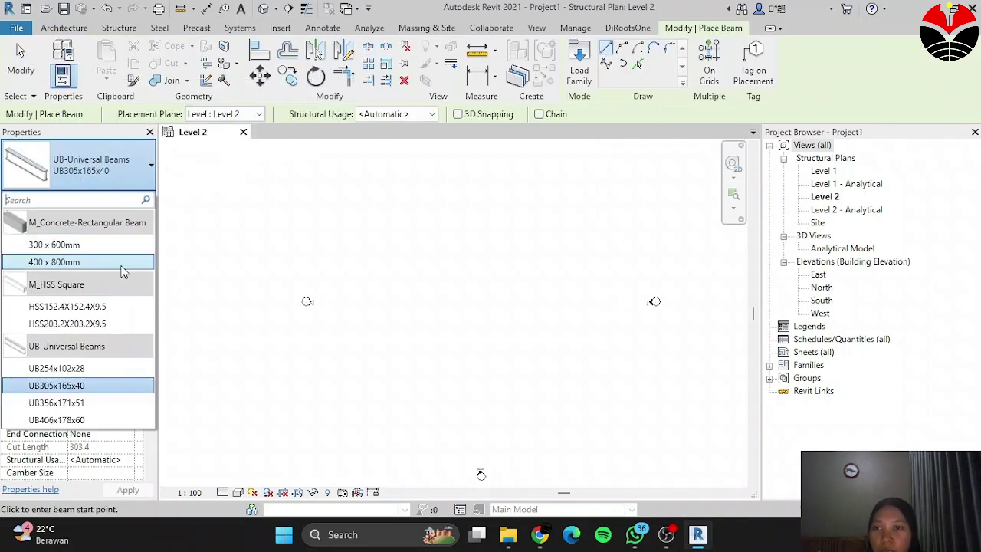
mouse_move(84, 252)
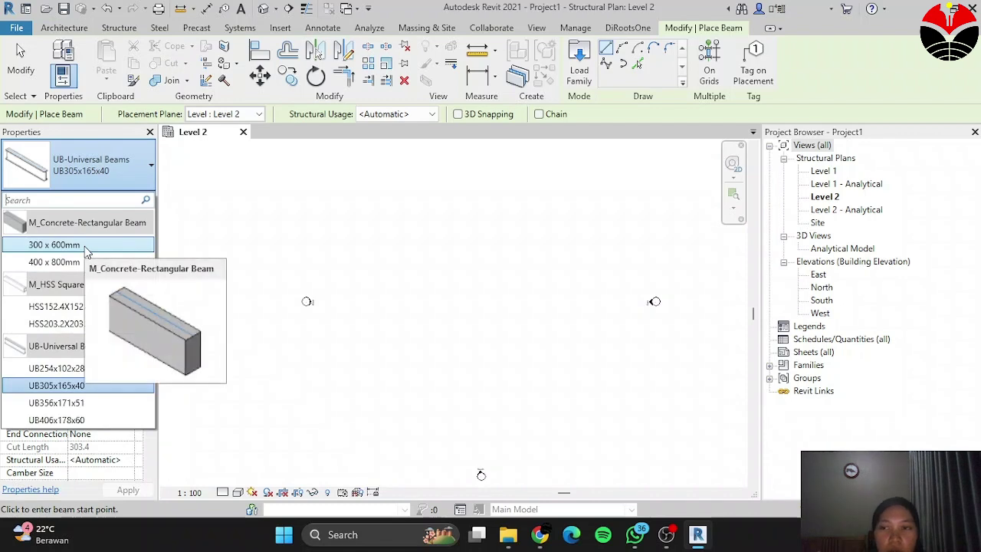
left_click(85, 246)
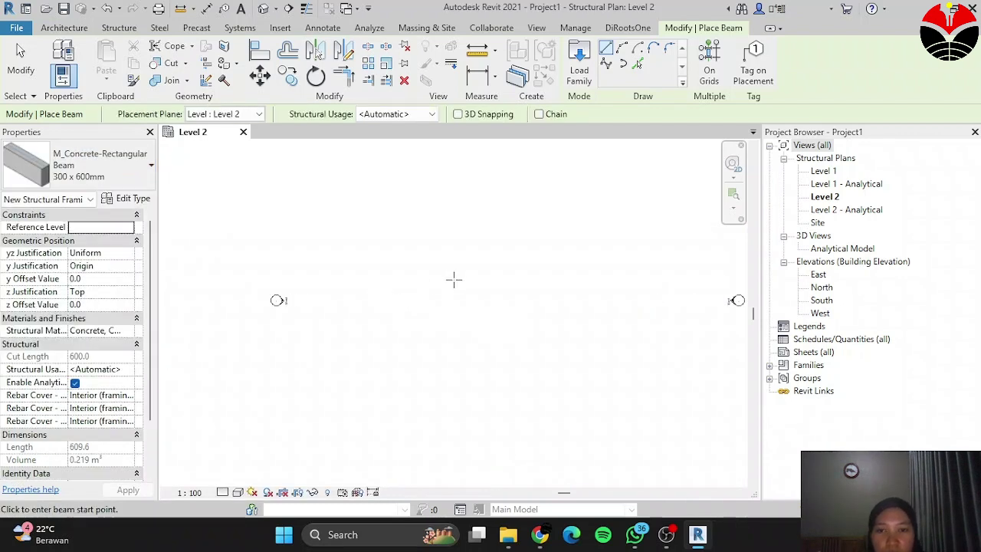
scroll(454, 280, "down", 2)
scroll(452, 276, "down", 2)
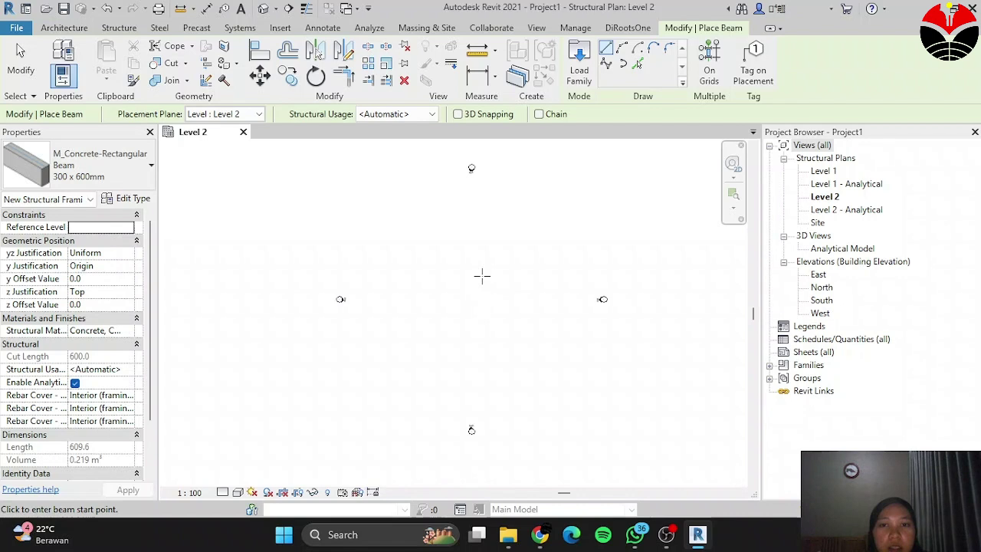
left_click(427, 262)
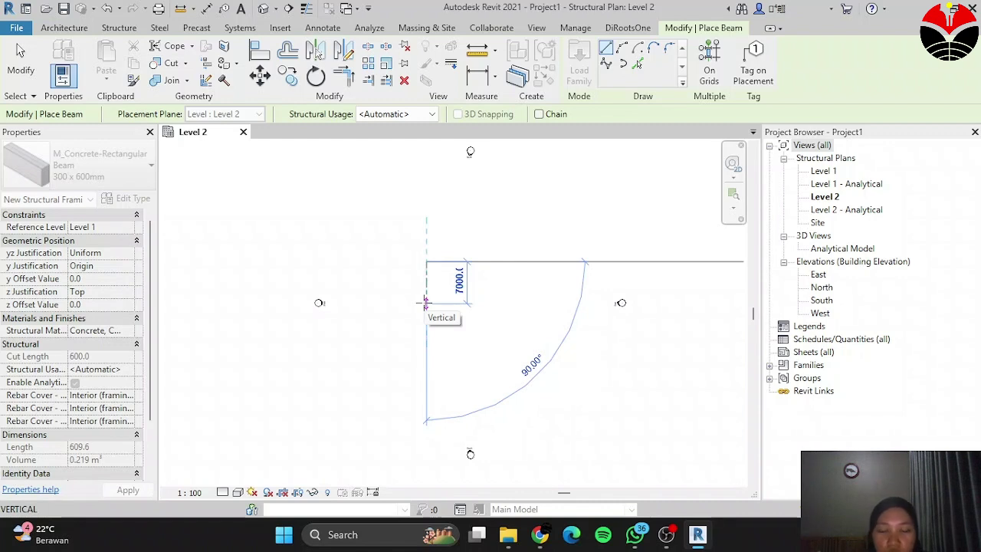
left_click(426, 303)
Step: Start a structural column and duplicate the M_Concrete-Rectangular-Column type 300 x 450mm as 600x600
scroll(460, 289, "up", 2)
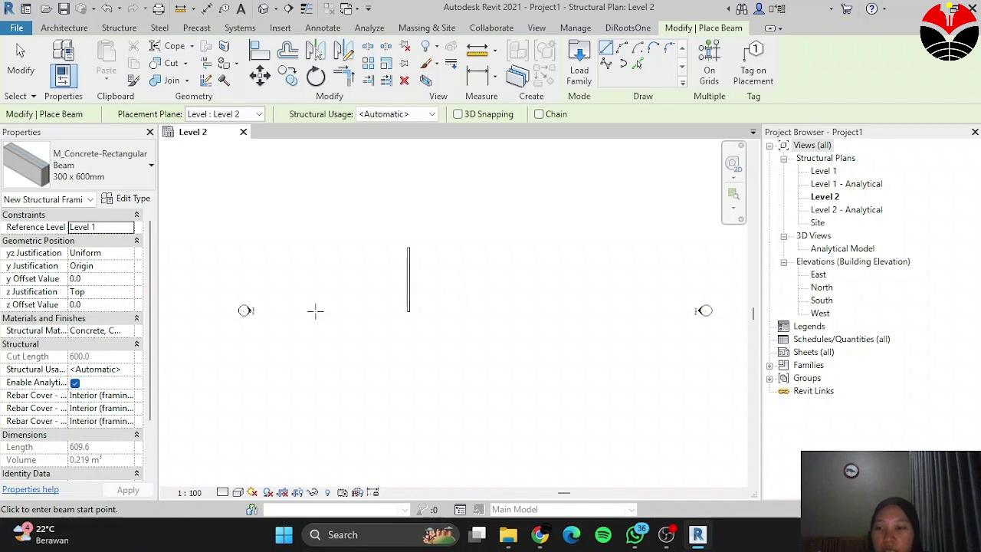
left_click(120, 29)
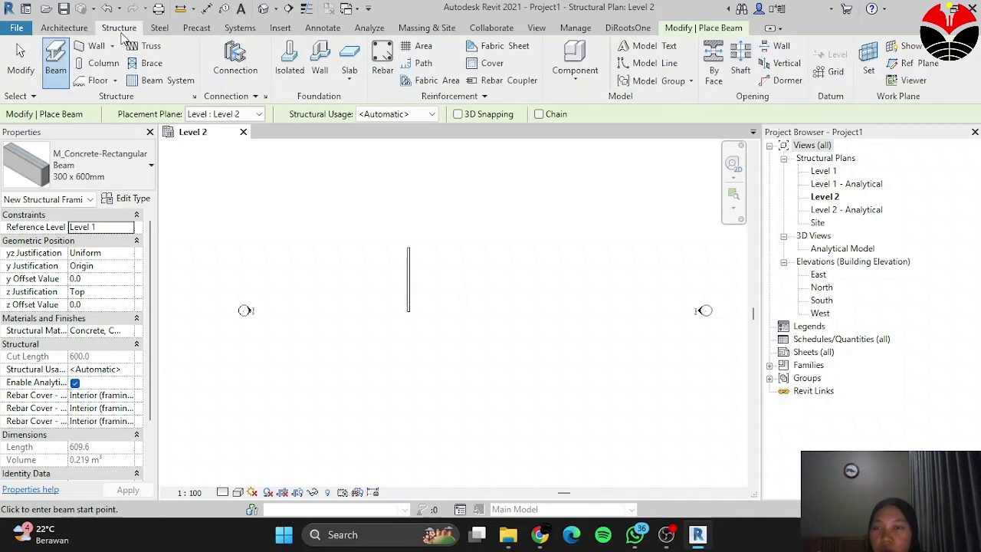
left_click(92, 65)
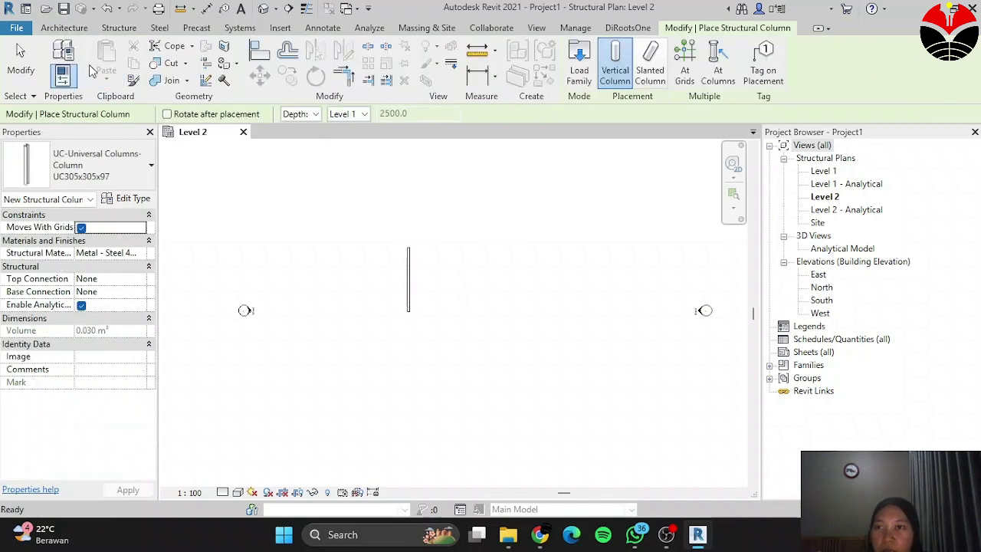
left_click(120, 177)
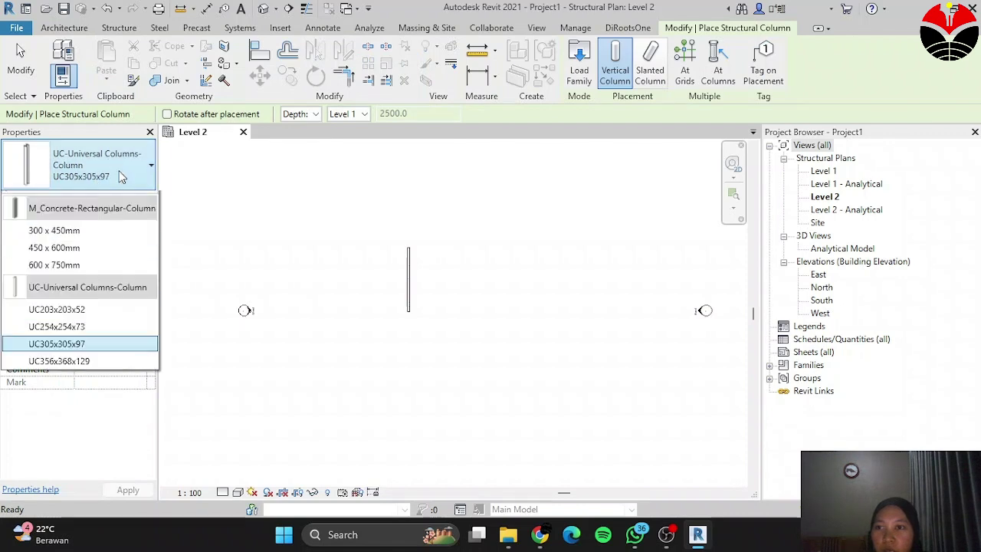
left_click(62, 252)
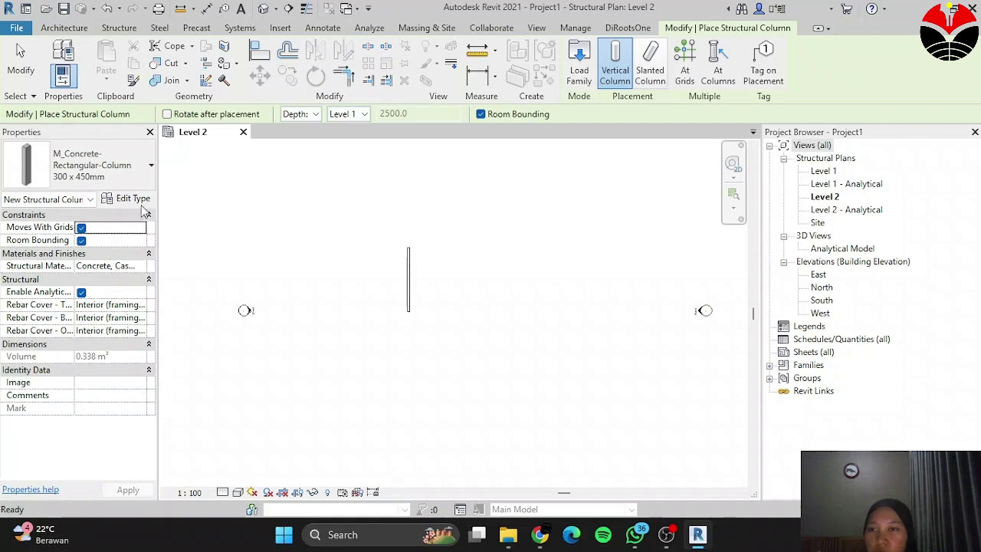
left_click(128, 201)
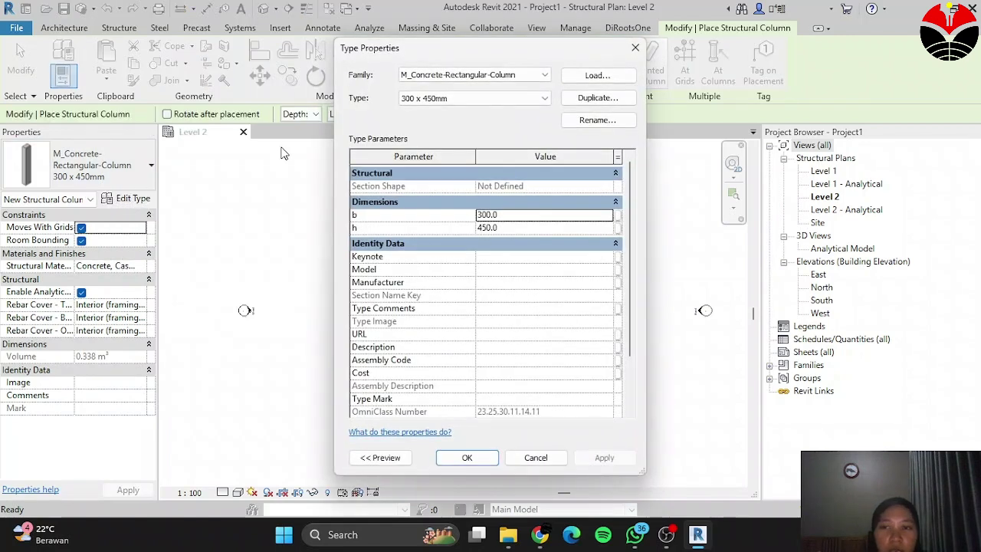
left_click(565, 99)
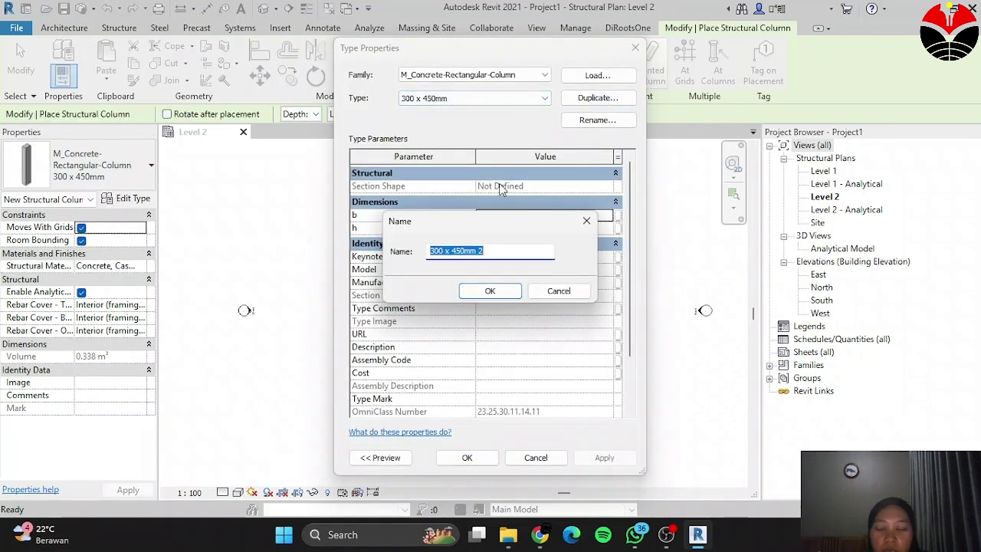
type("600x600")
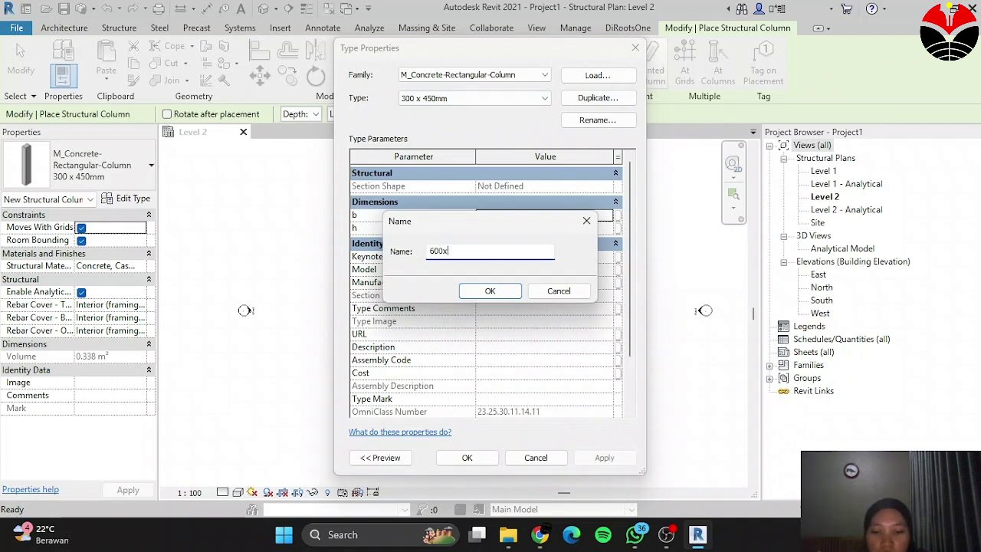
left_click(488, 291)
Step: Set both dimensions b and h of the 600x600 column type to 600 mm and accept the type properties
left_click(482, 214)
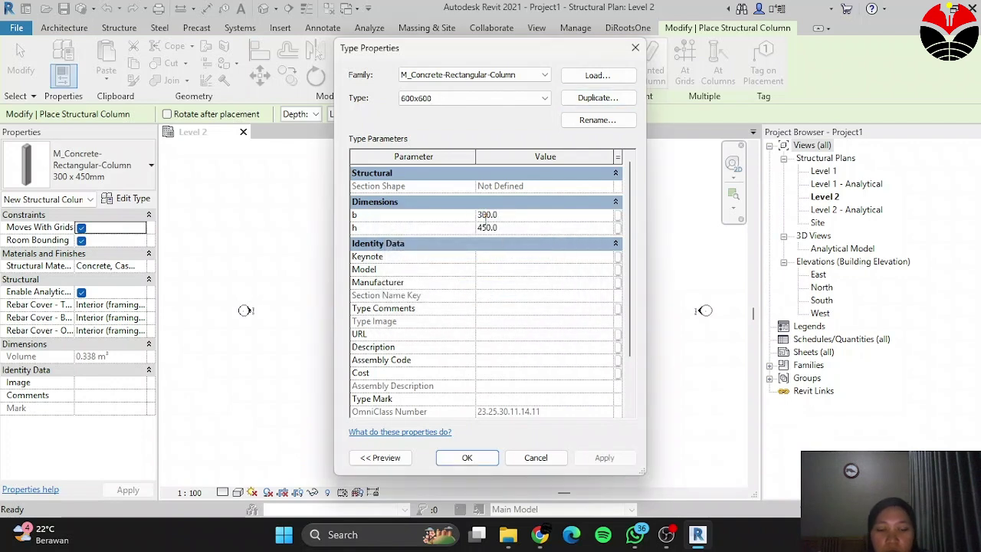
key("BackSpace")
type("6")
left_click(485, 229)
key("BackSpace")
key("BackSpace")
type("600")
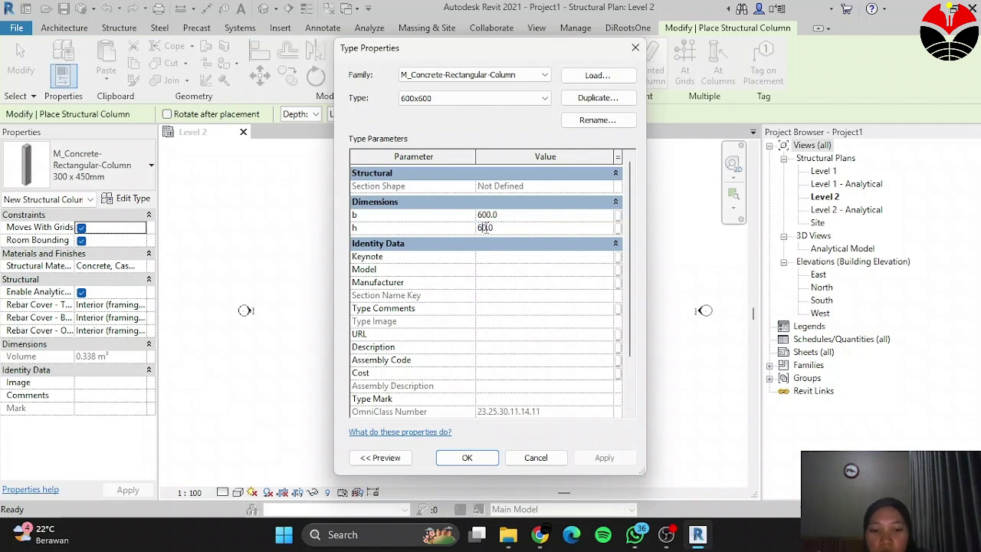
key("BackSpace")
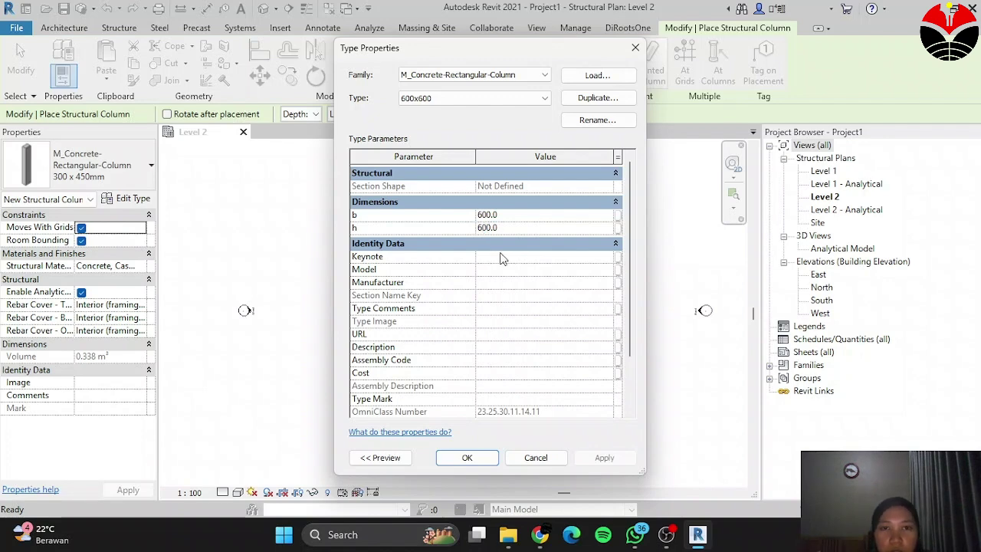
left_click(466, 457)
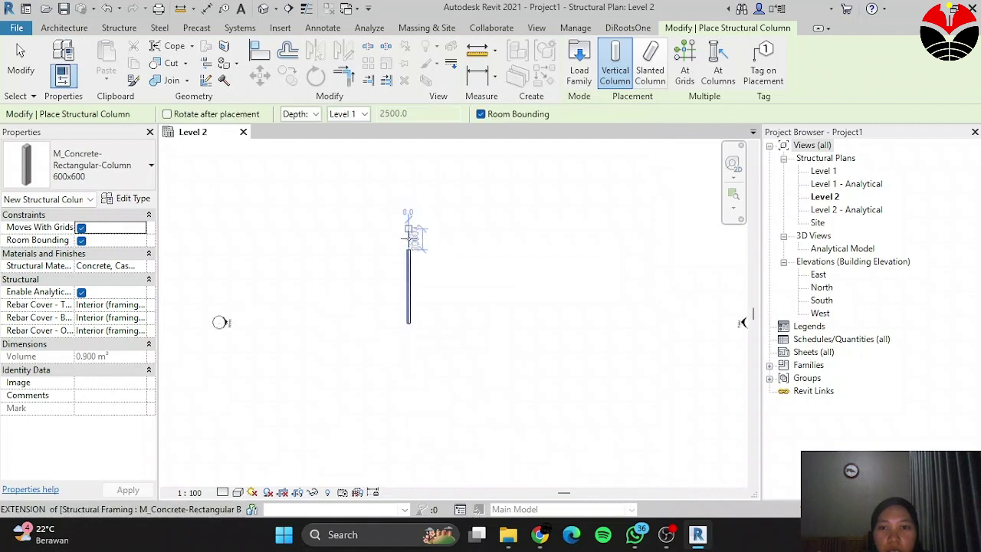
Step: Place a 600x600 concrete column at each endpoint of the beam, then end the column command
scroll(411, 235, "up", 5)
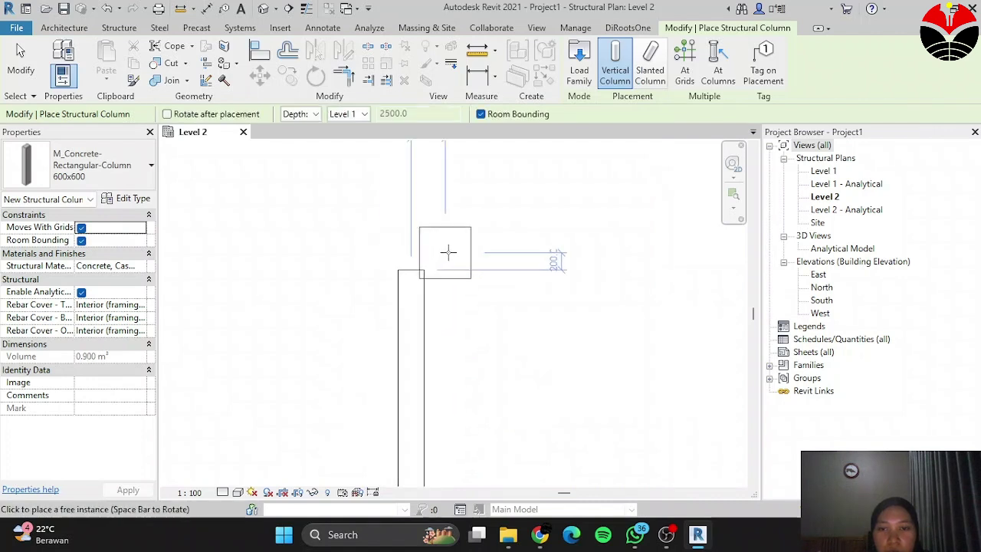
left_click(411, 268)
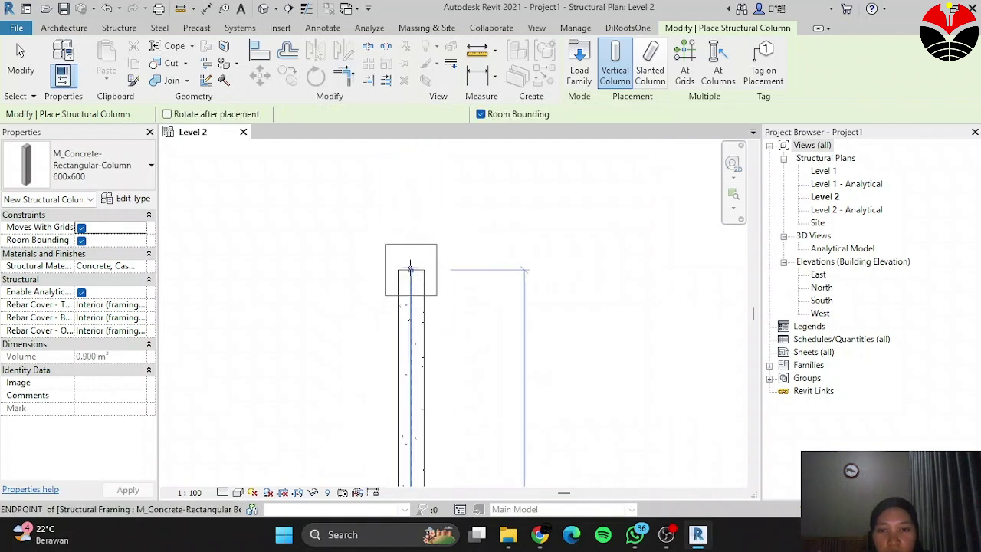
scroll(379, 181, "down", 5)
scroll(400, 351, "up", 2)
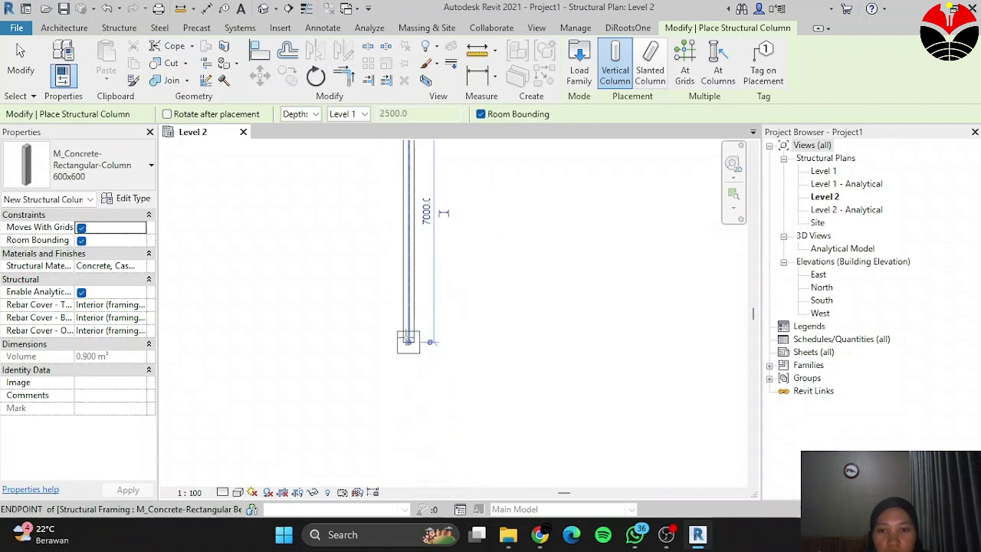
scroll(408, 341, "up", 2)
left_click(414, 345)
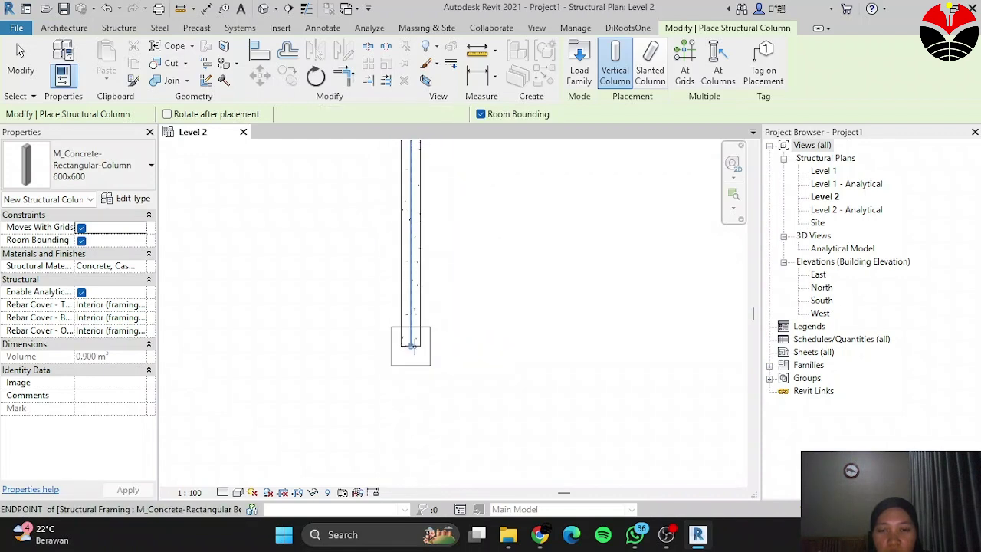
scroll(546, 305, "down", 4)
key("Escape")
key("Escape")
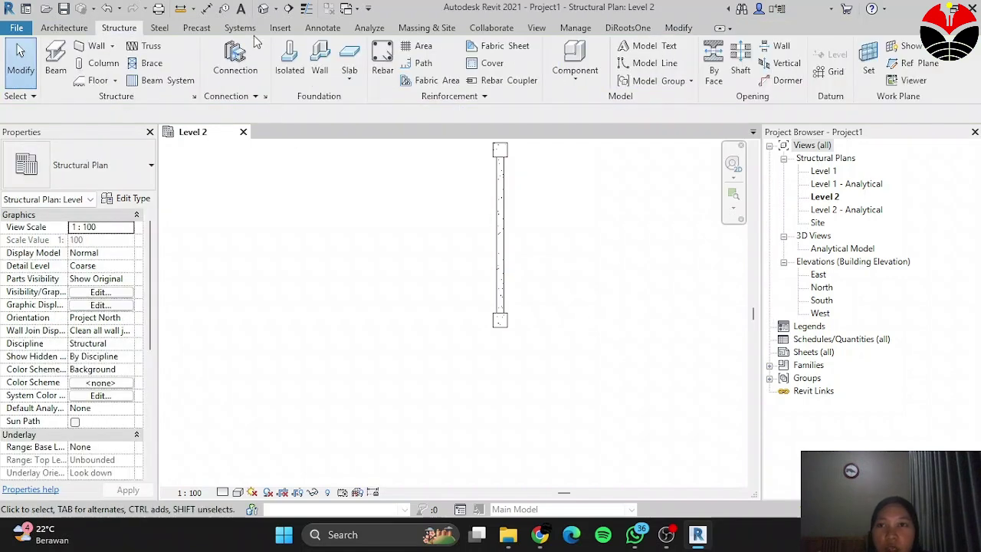
Step: Open the default 3D view to see the beam and its two columns up close
left_click(264, 9)
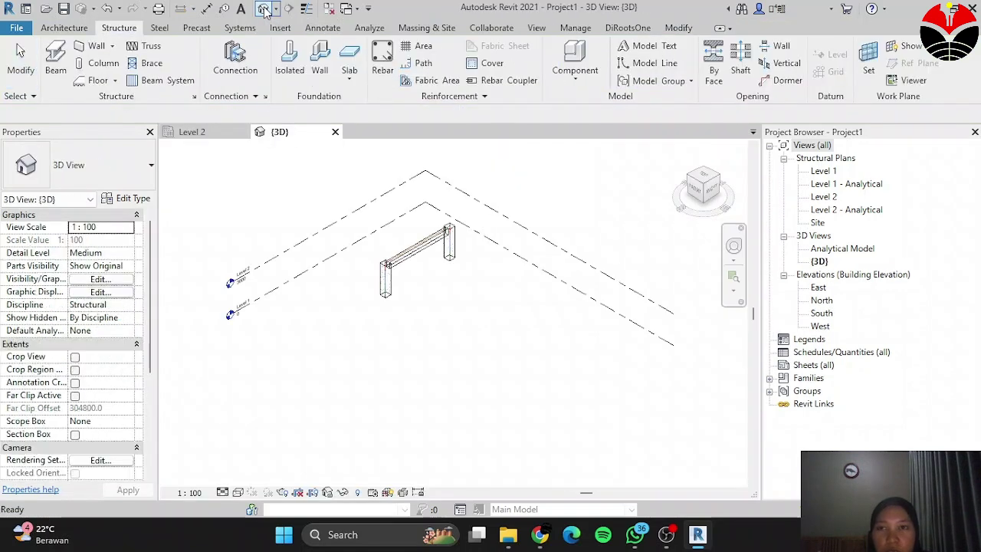
scroll(406, 232, "up", 5)
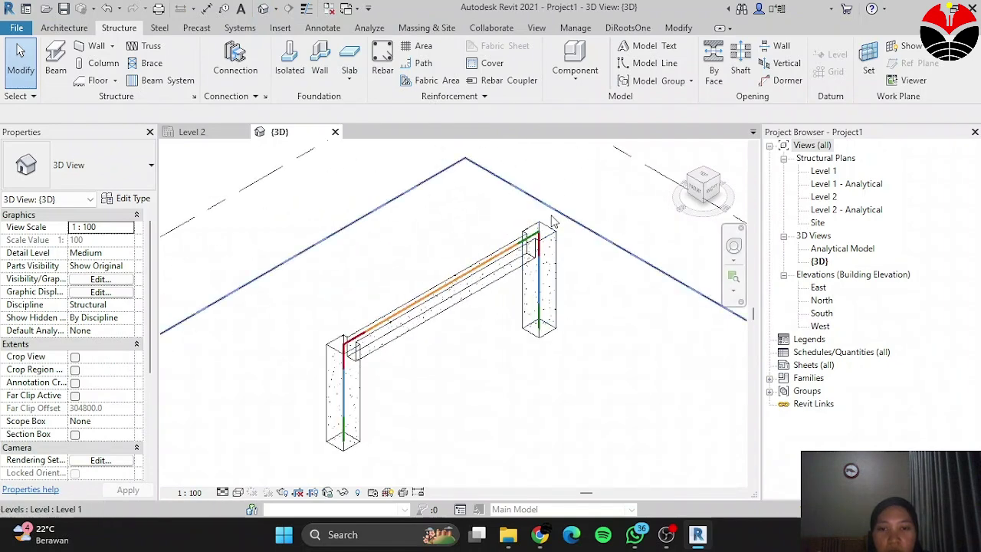
scroll(343, 437, "up", 2)
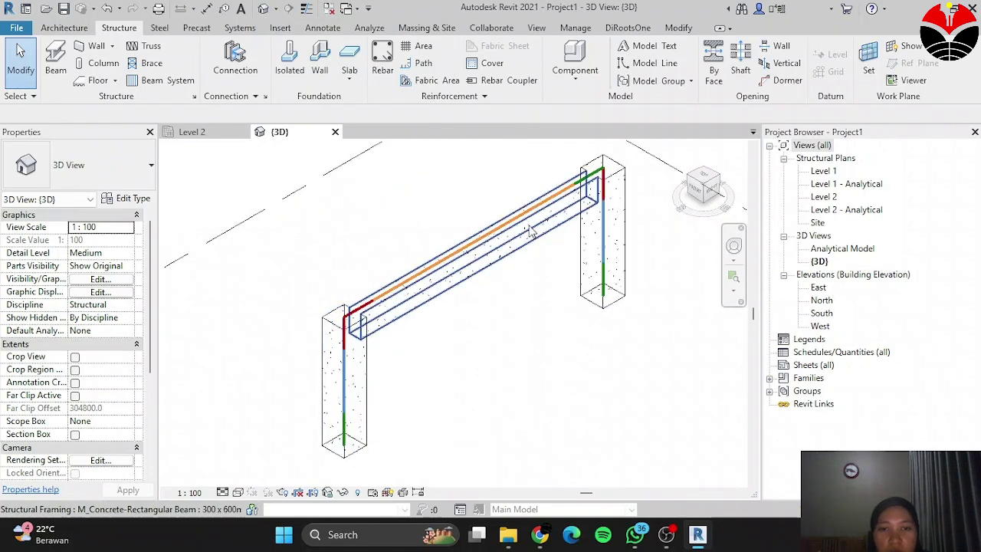
scroll(433, 286, "down", 3)
scroll(433, 289, "up", 2)
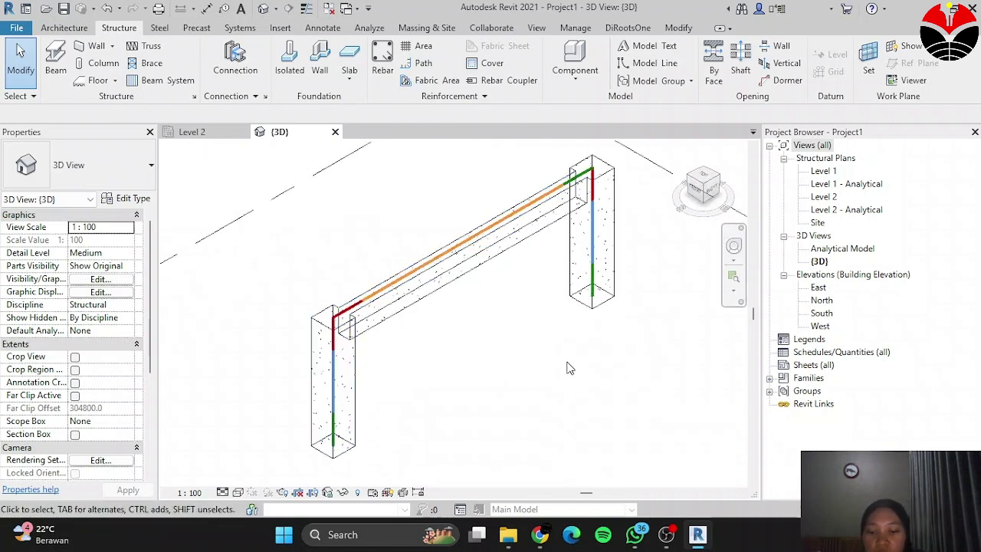
Step: Open the 3D view's Visibility/Graphic Overrides and set the Structural Columns model category to halftone
key("v")
key("v")
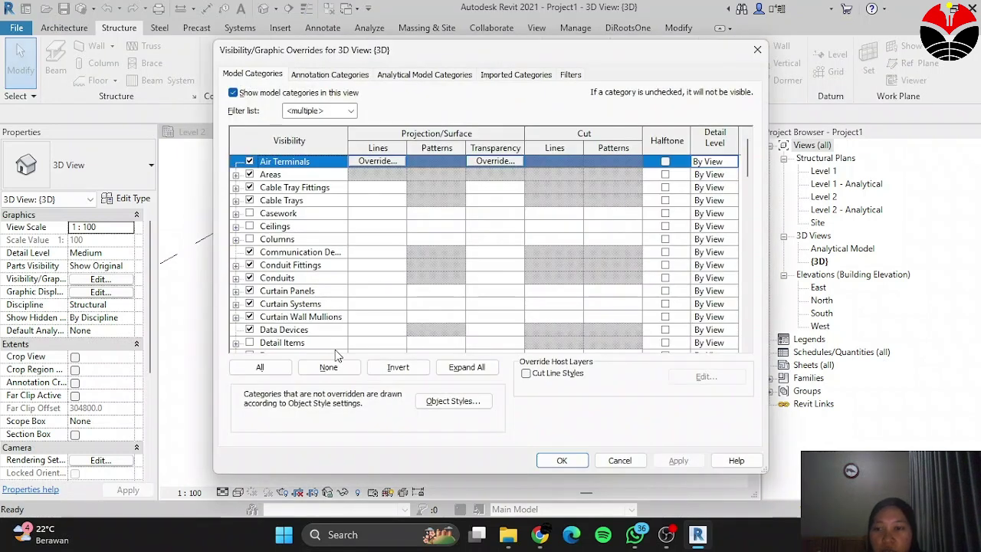
scroll(342, 285, "down", 4)
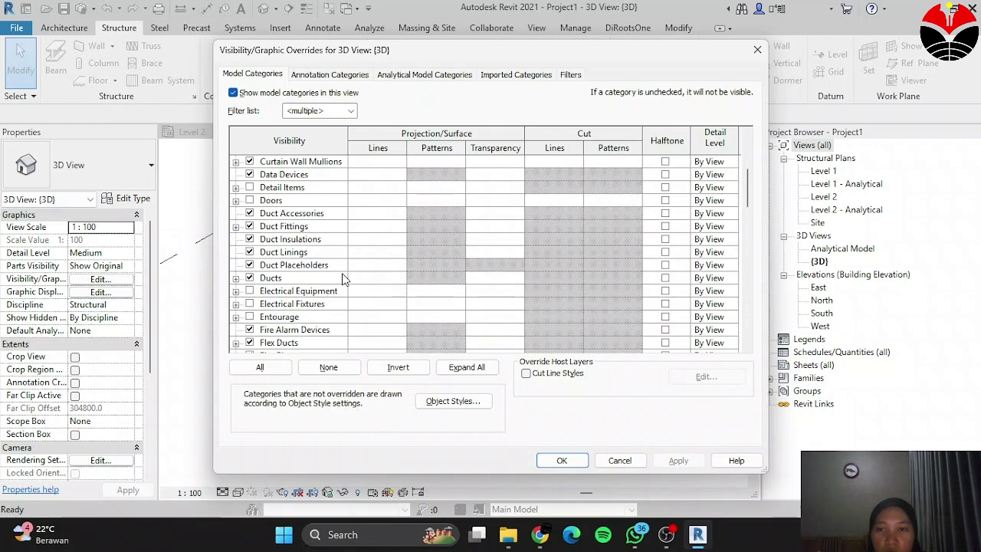
scroll(345, 276, "down", 7)
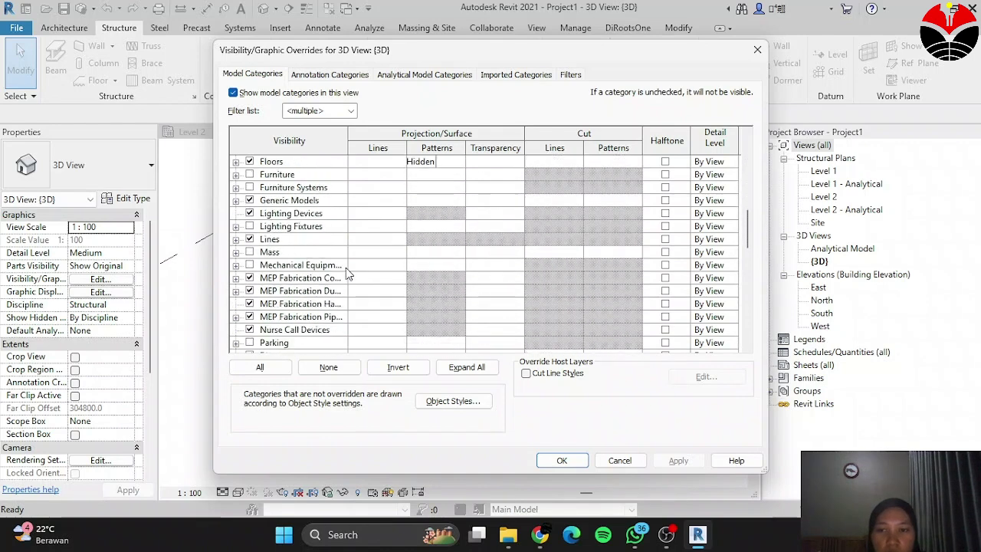
scroll(345, 268, "down", 6)
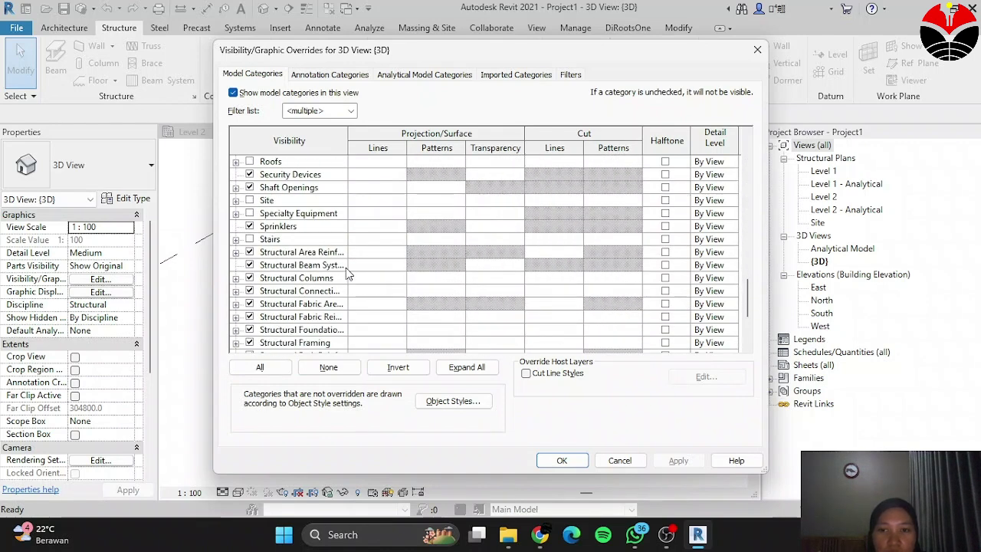
scroll(324, 285, "down", 1)
left_click(299, 267)
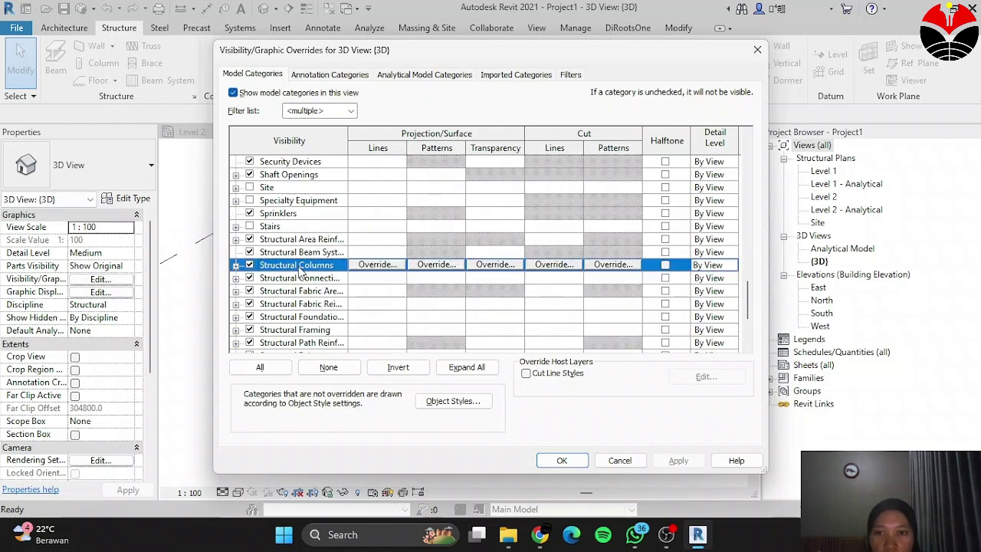
left_click(665, 266)
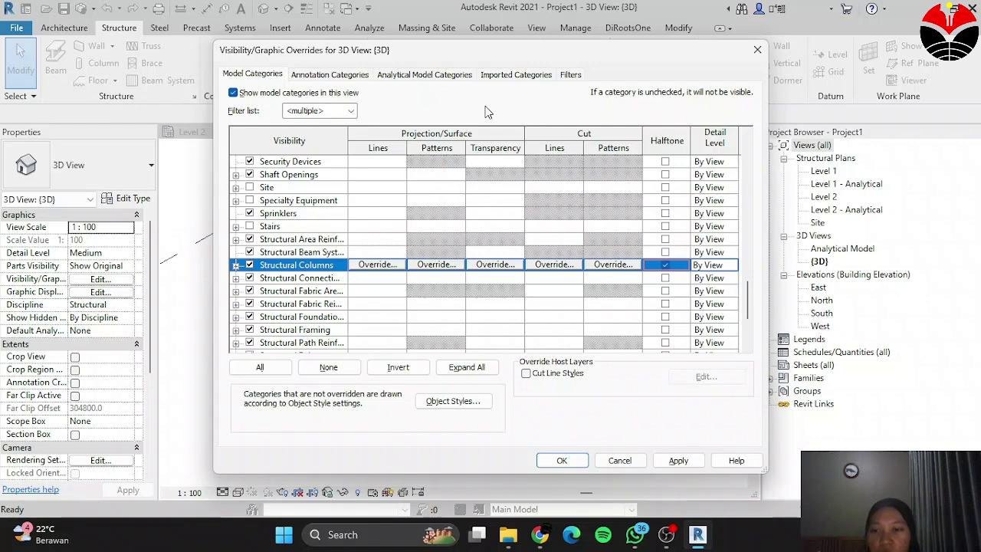
Step: Hide the Levels annotation category in the 3D view's Visibility/Graphic Overrides
left_click(334, 77)
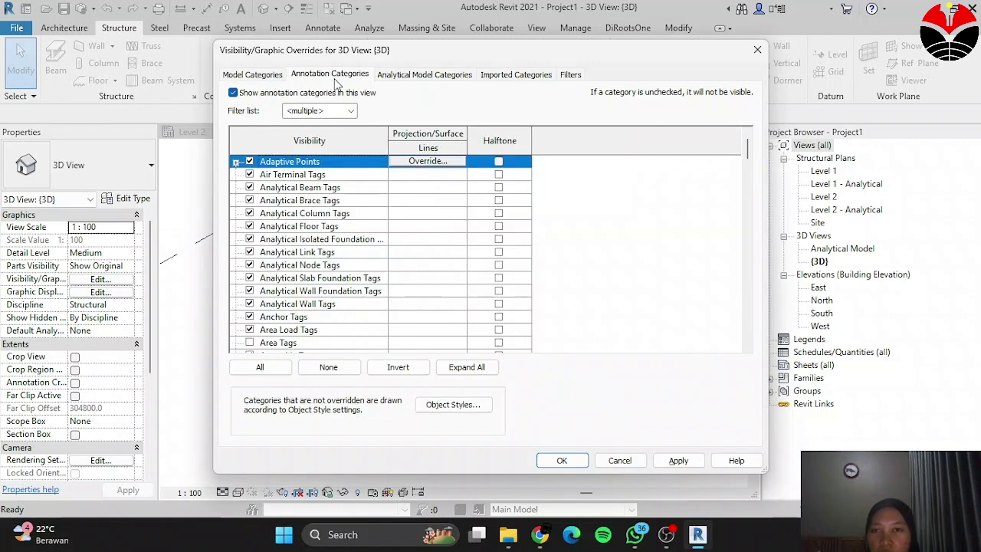
scroll(333, 244, "down", 10)
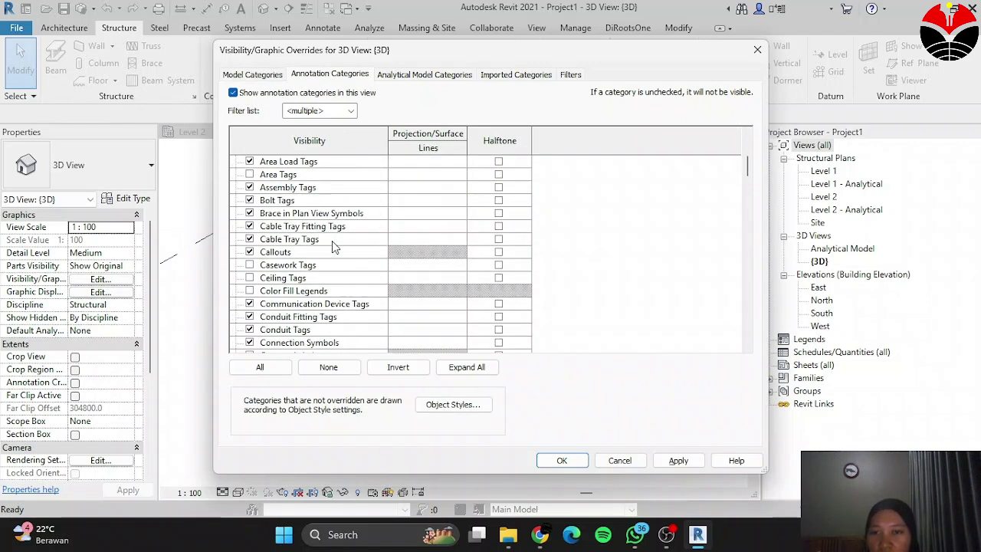
scroll(333, 245, "down", 12)
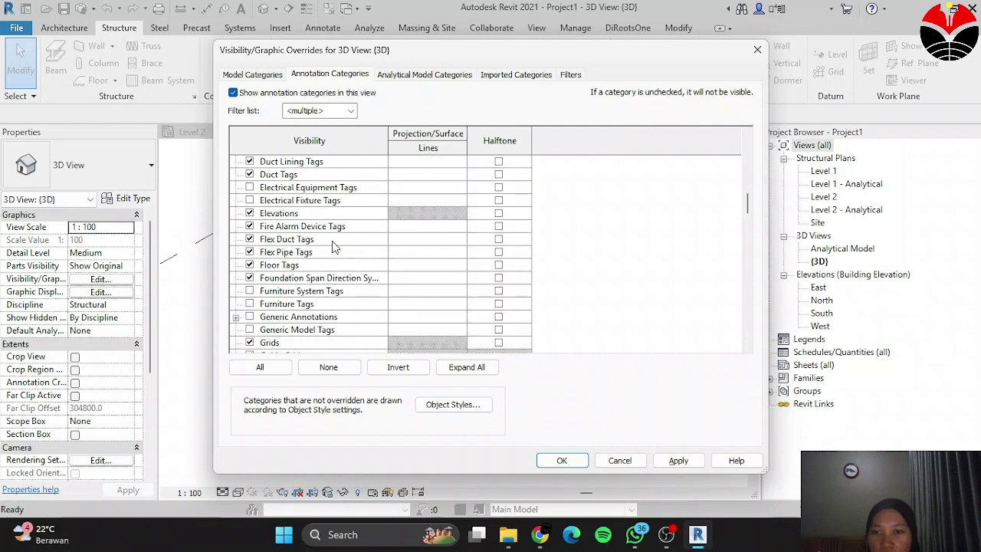
scroll(334, 246, "down", 1)
left_click(249, 187)
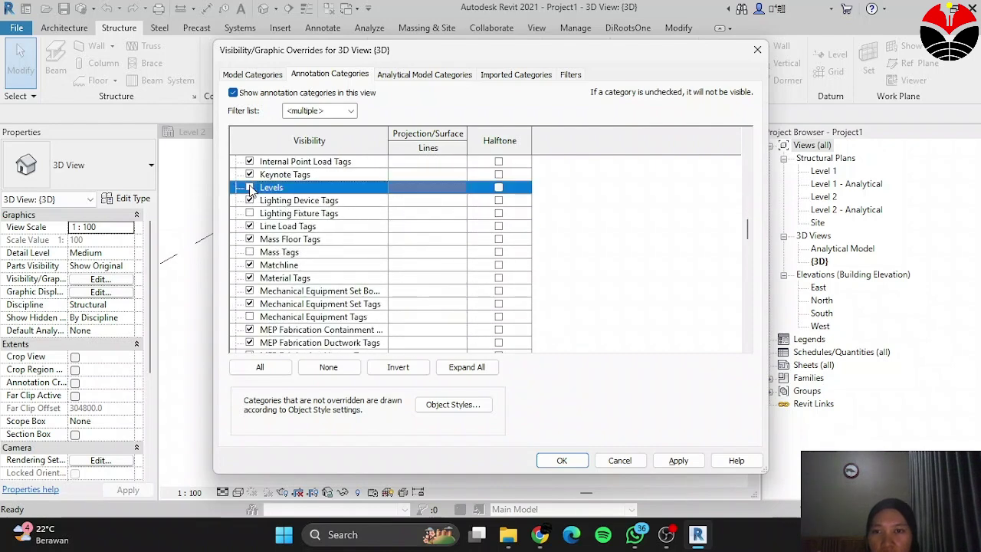
Step: Turn off all analytical model categories for the 3D view and accept the visibility overrides
left_click(424, 77)
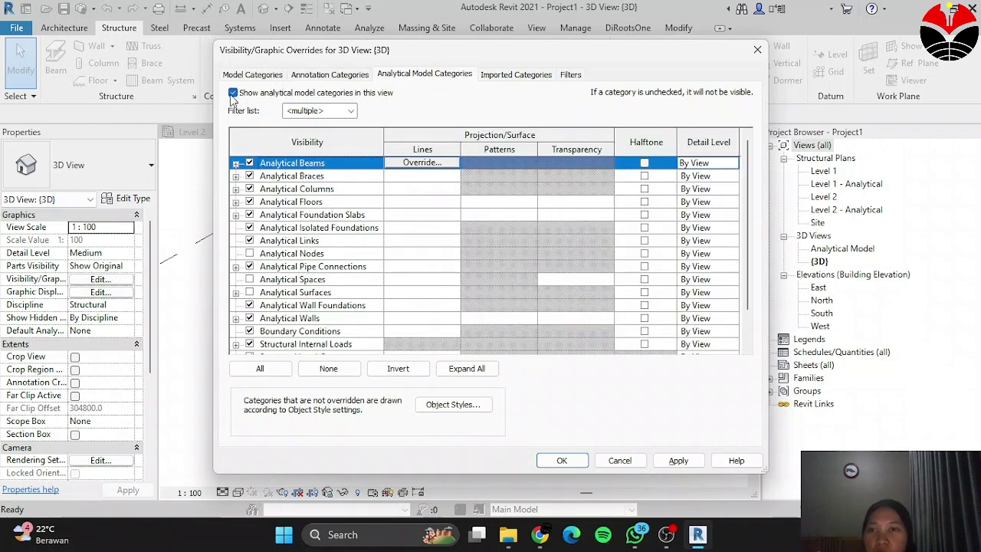
left_click(233, 93)
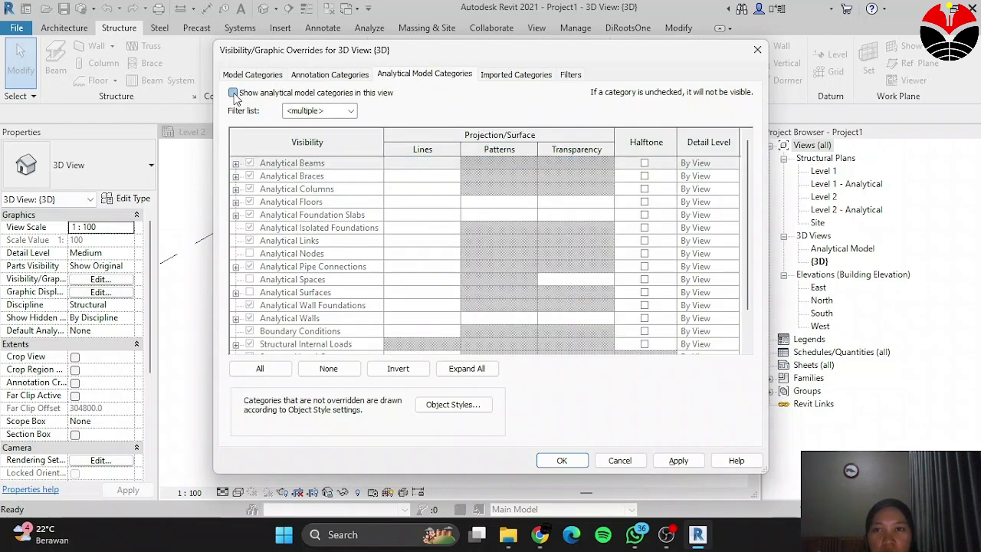
left_click(567, 460)
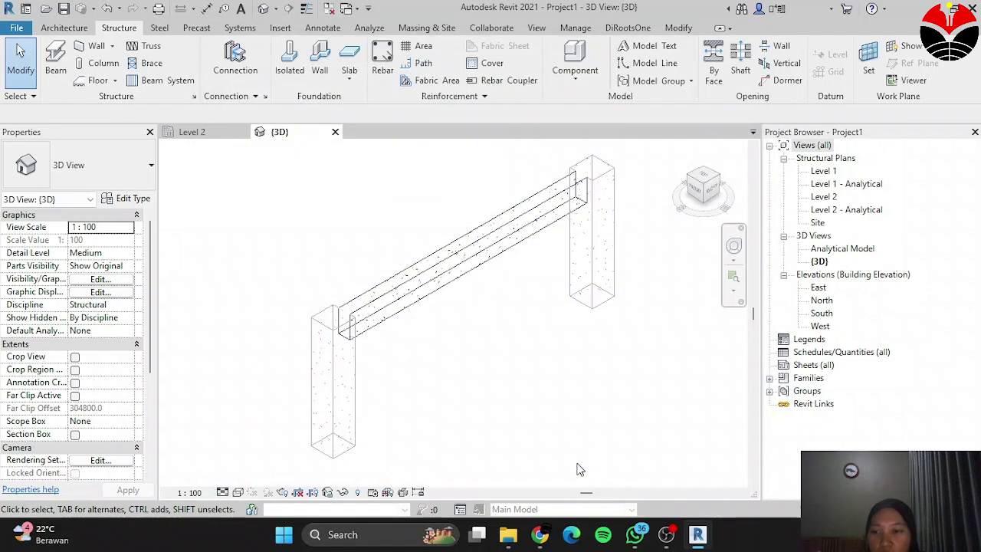
Step: Open the South elevation and set the elevation of Level 2 to 4000
scroll(509, 319, "down", 2)
scroll(587, 247, "up", 1)
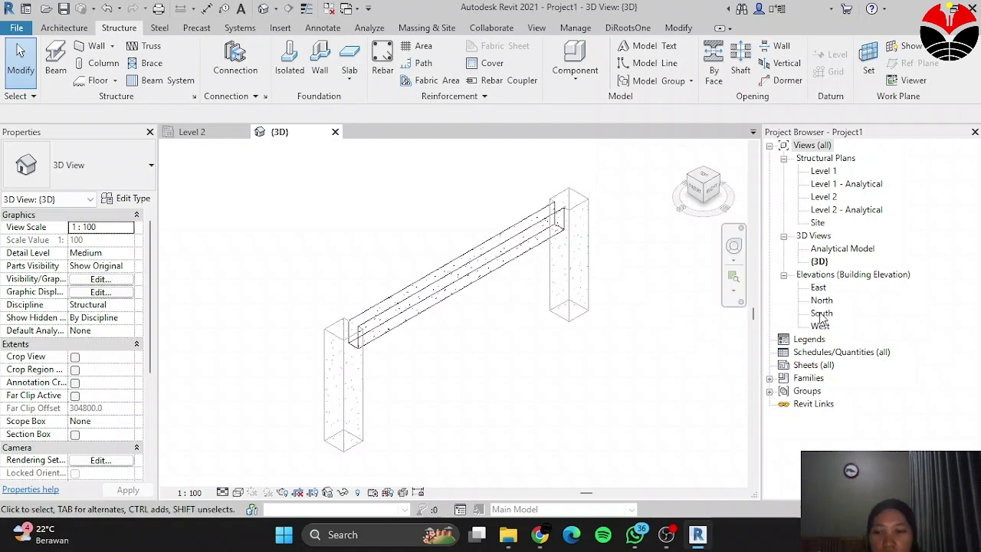
double_click(821, 313)
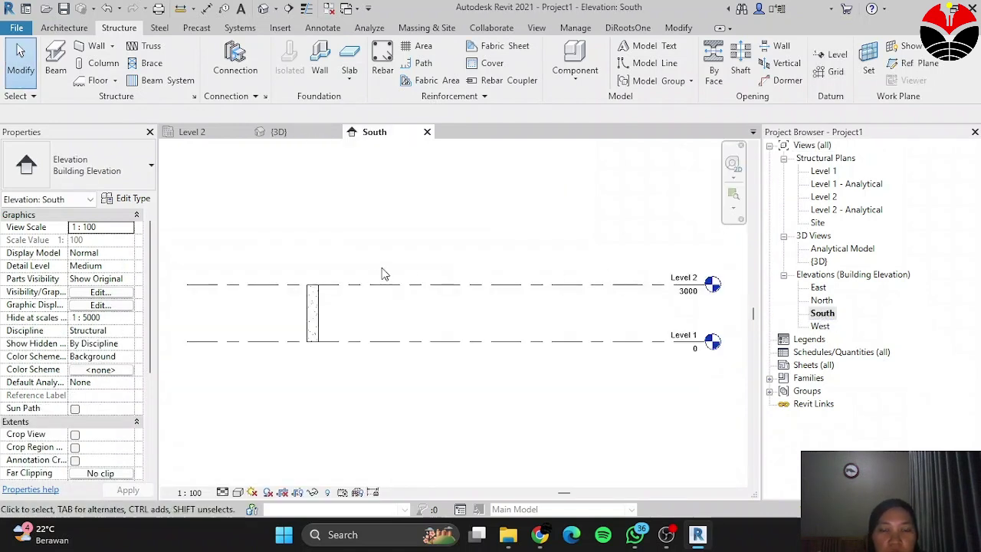
scroll(675, 278, "up", 2)
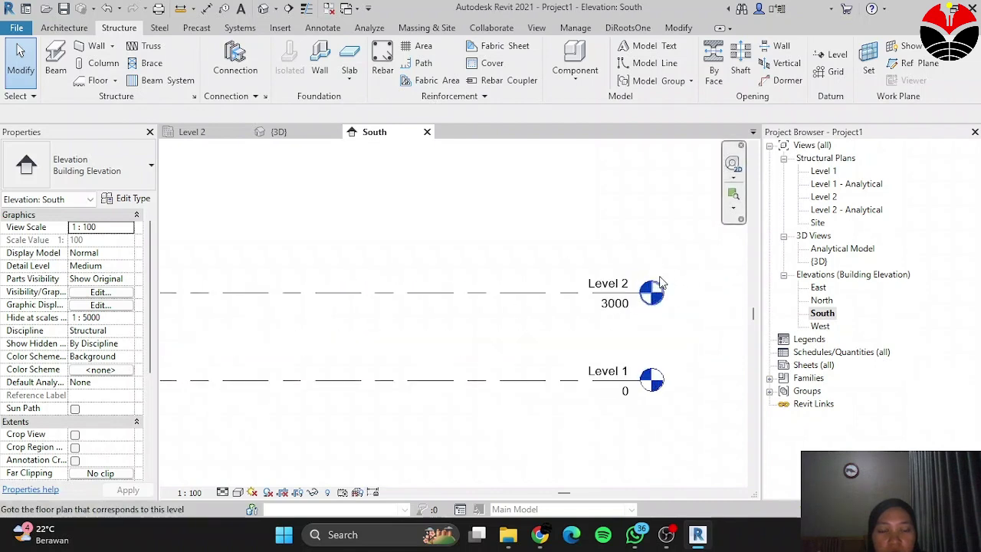
scroll(622, 285, "up", 2)
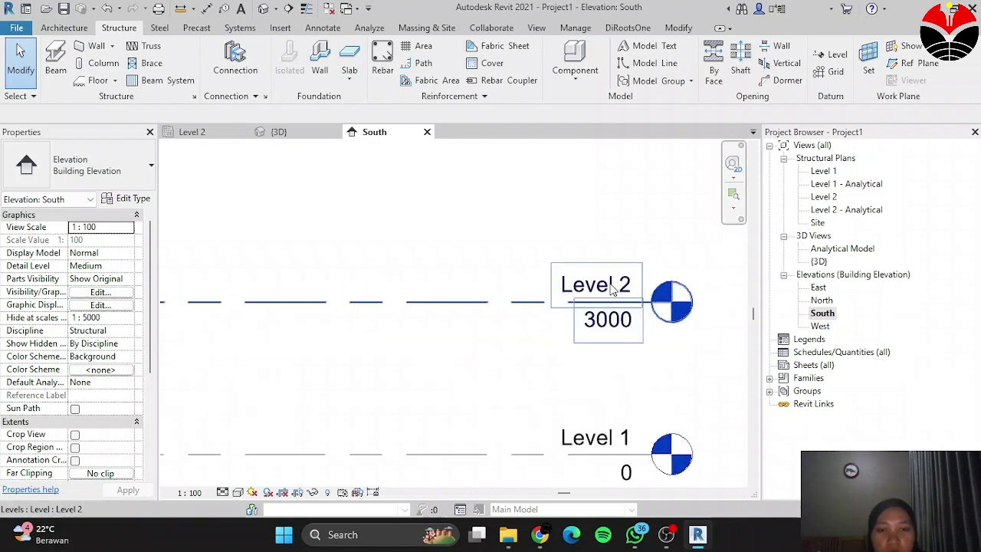
double_click(602, 328)
key("Home")
key("Delete")
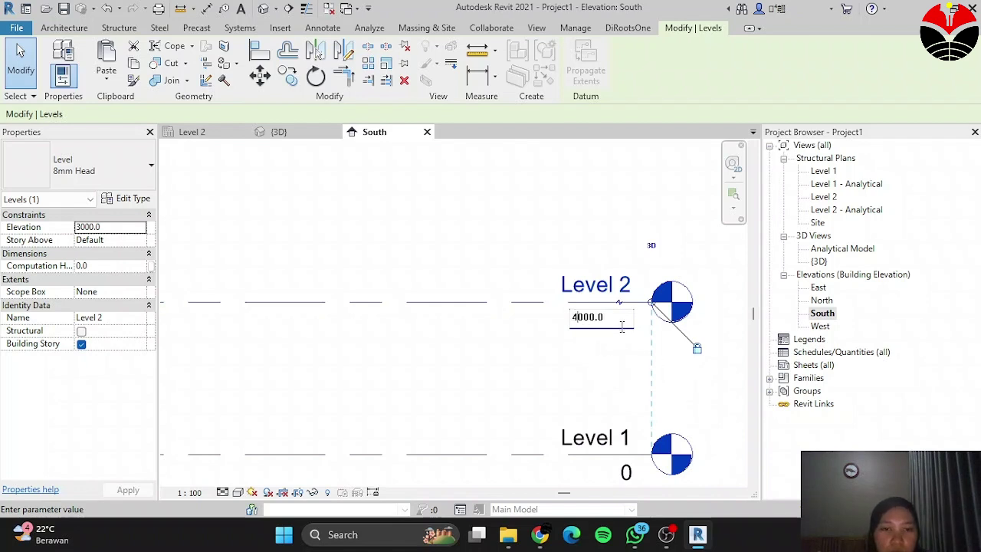
key("Return")
scroll(637, 322, "down", 5)
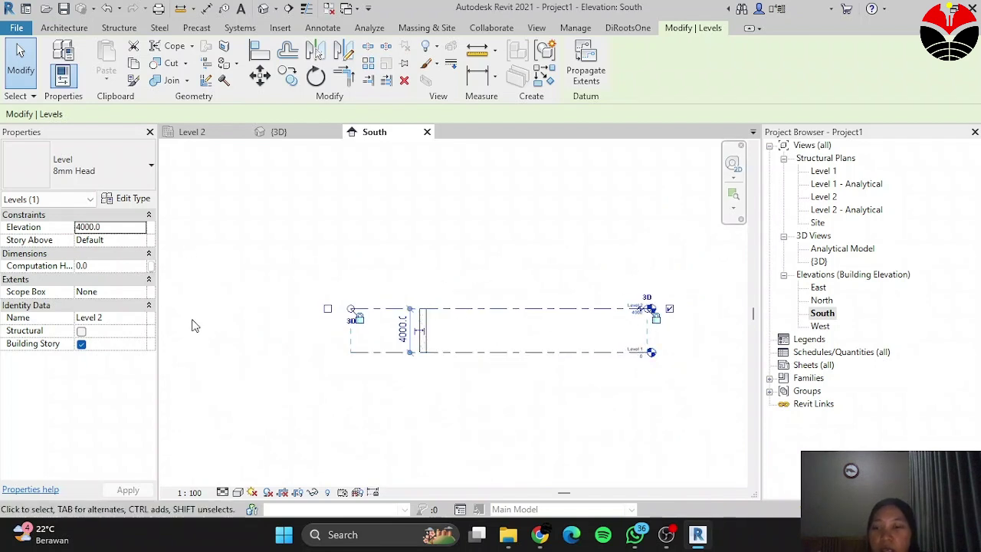
Step: In the Level 2 structural plan, draw a horizontal building section across the beam at about midspan, then end the section command
left_click(198, 135)
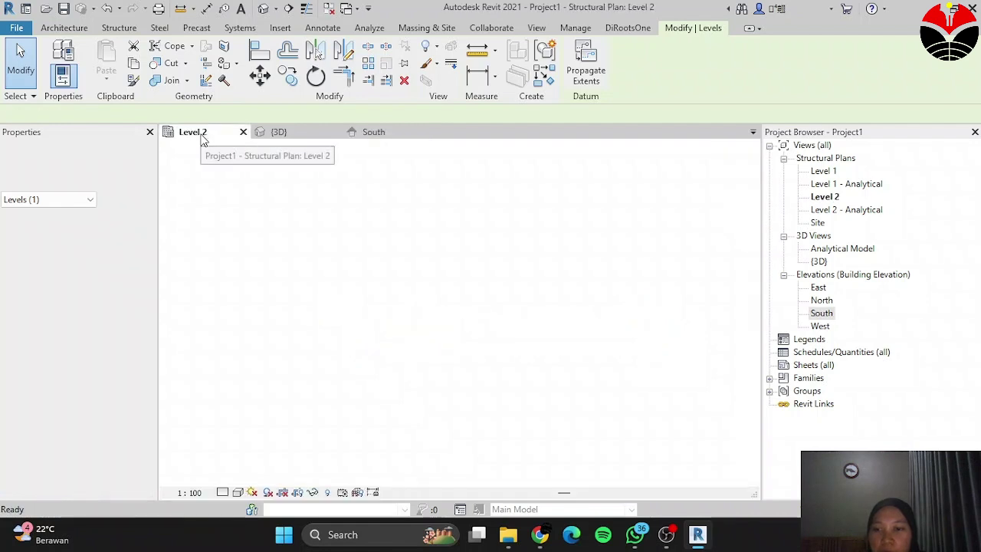
scroll(425, 381, "down", 3)
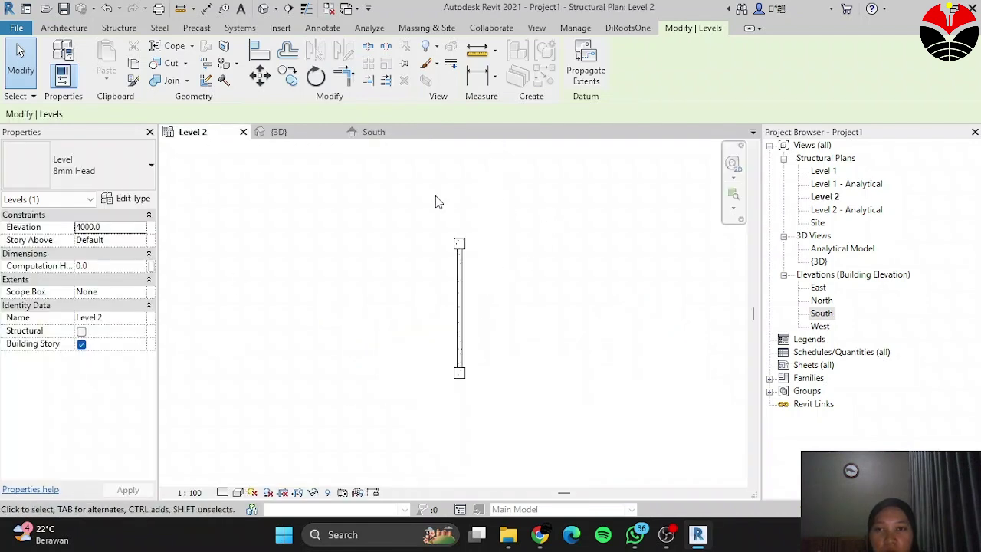
scroll(460, 307, "up", 3)
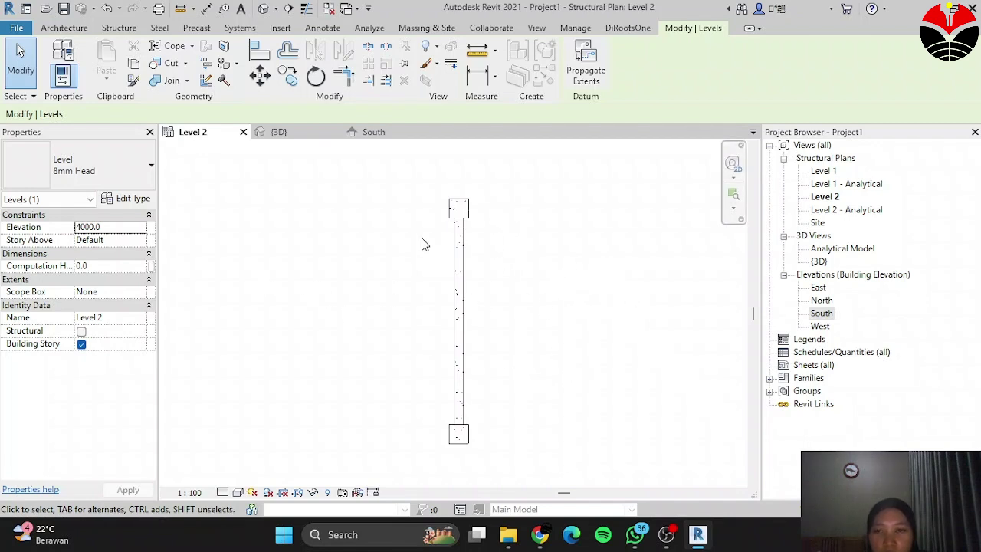
scroll(408, 278, "up", 1)
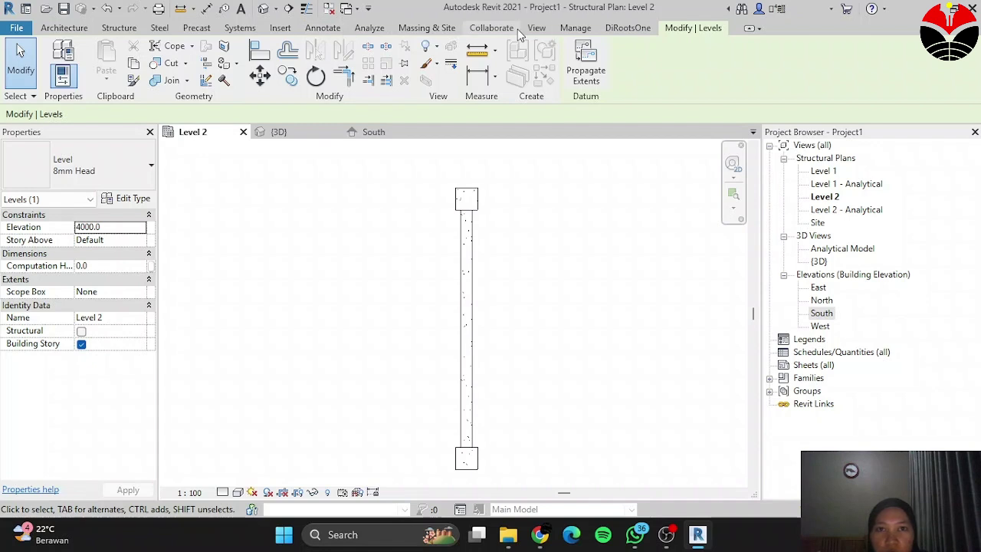
left_click(537, 28)
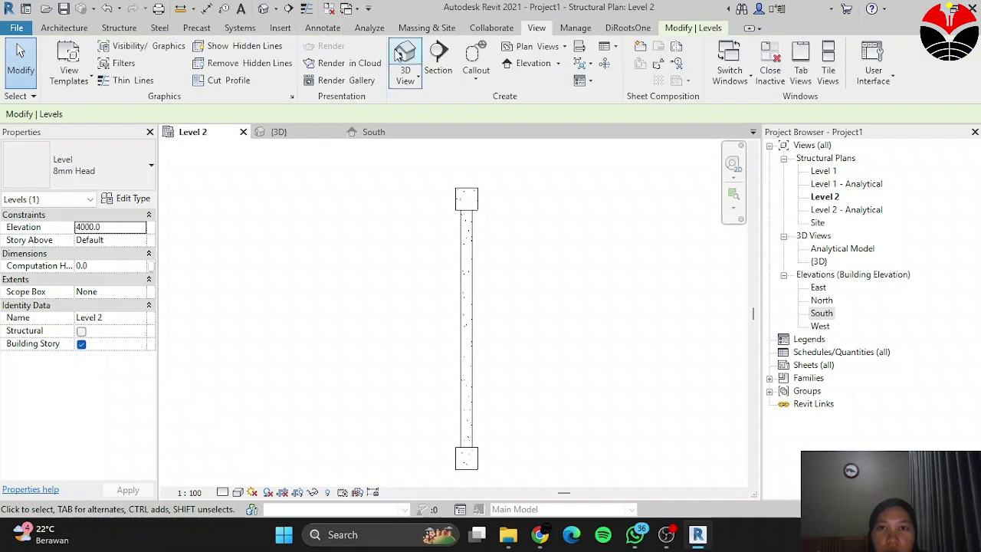
left_click(440, 61)
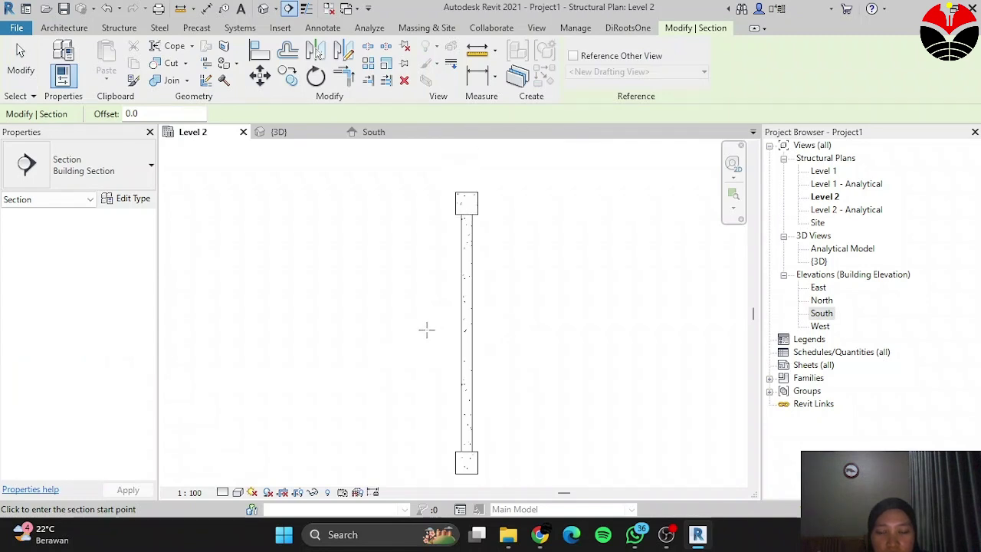
left_click(427, 326)
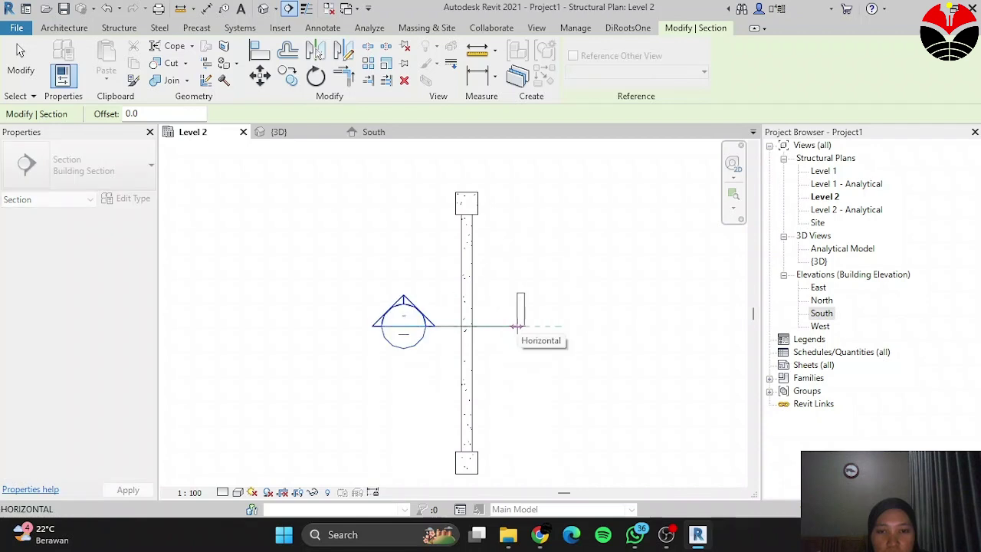
left_click(518, 327)
key("Escape")
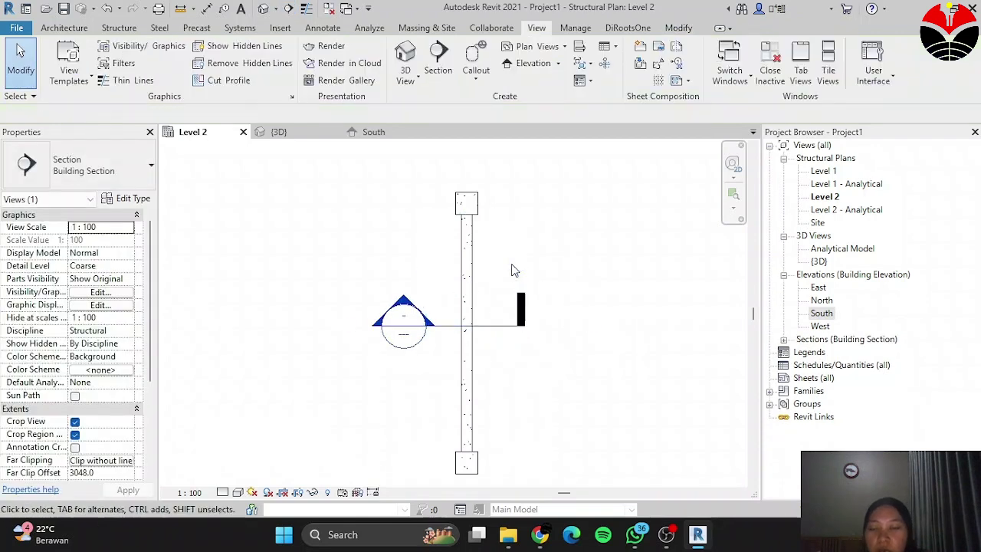
key("Escape")
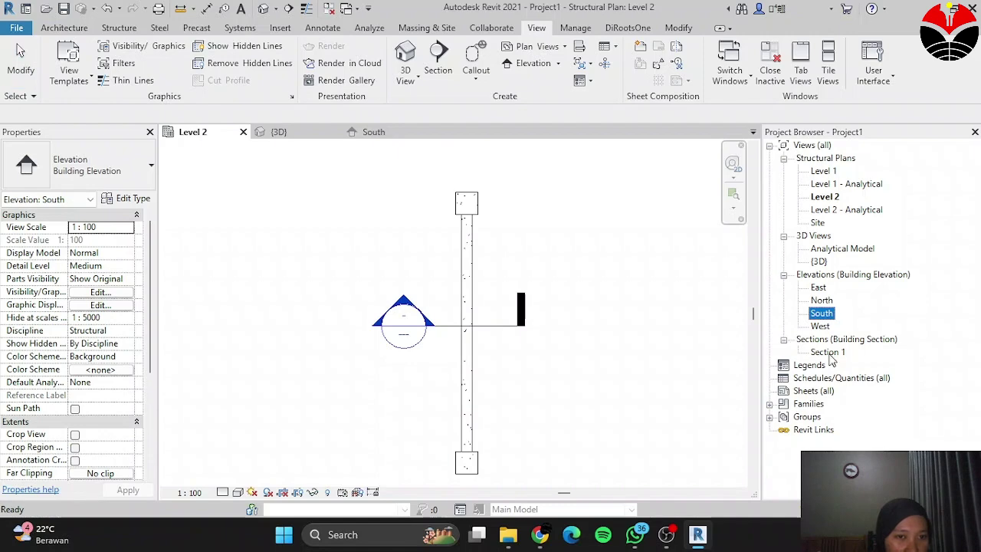
Step: Open the new building section view and turn off both its Crop View and crop region visibility
double_click(828, 352)
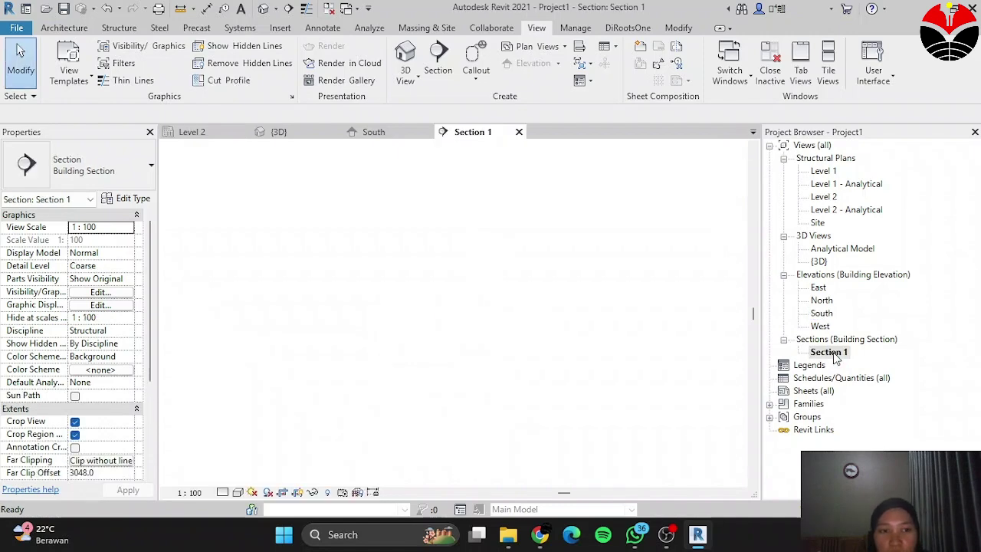
scroll(563, 330, "down", 2)
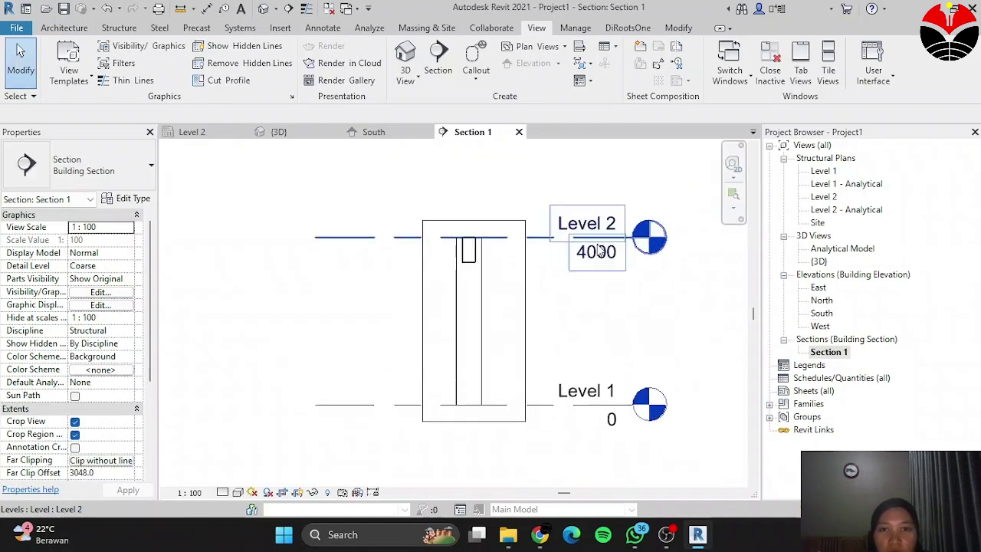
left_click(450, 221)
scroll(500, 307, "up", 1)
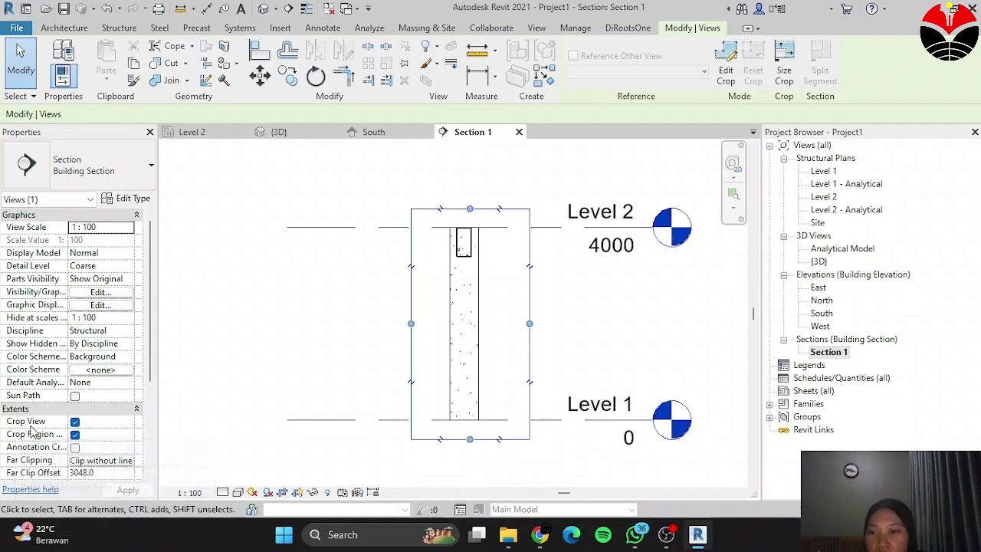
left_click(74, 422)
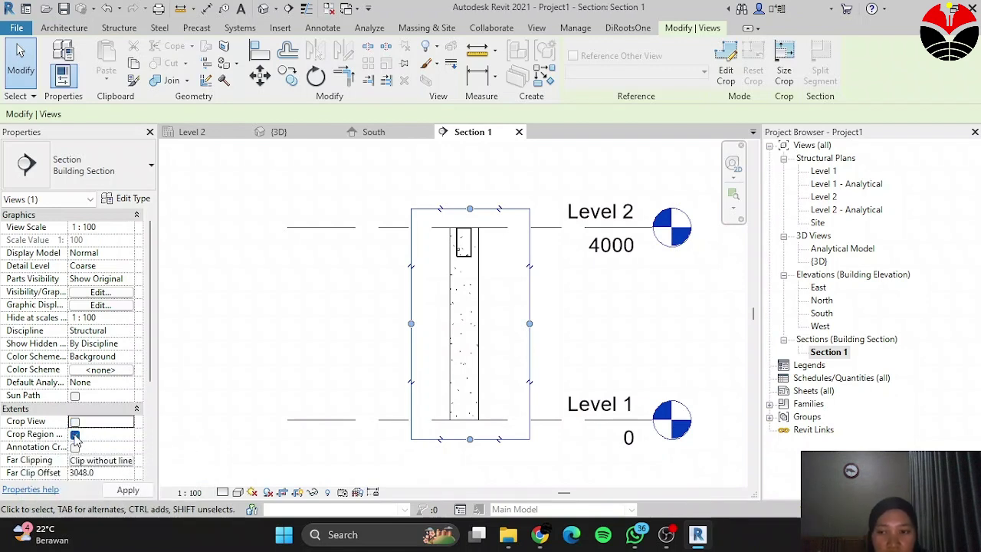
left_click(74, 435)
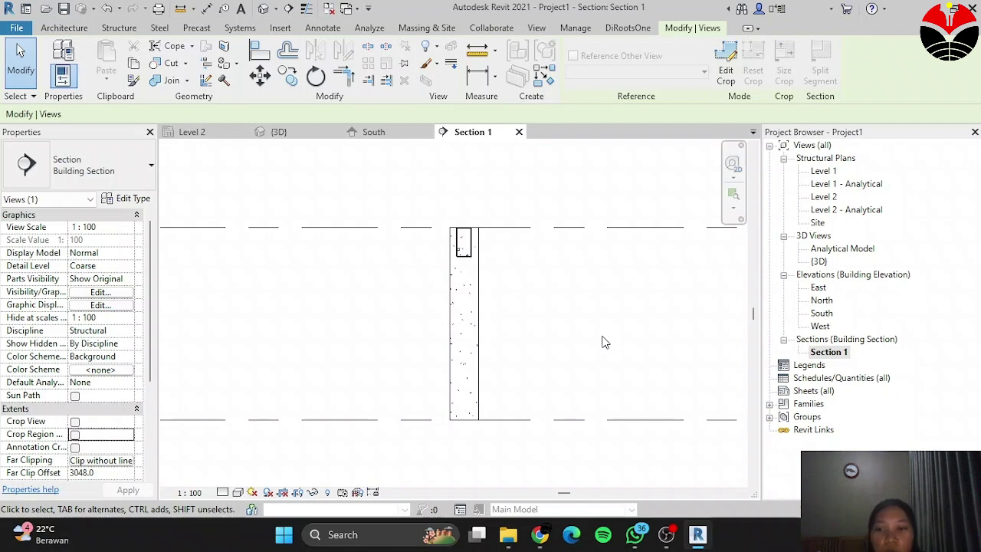
scroll(506, 222, "up", 5)
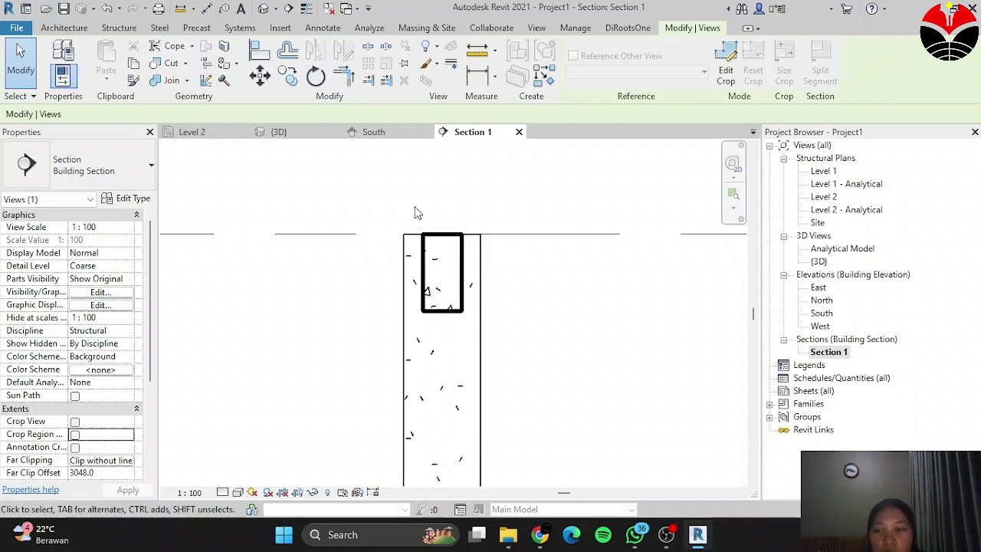
scroll(427, 256, "up", 2)
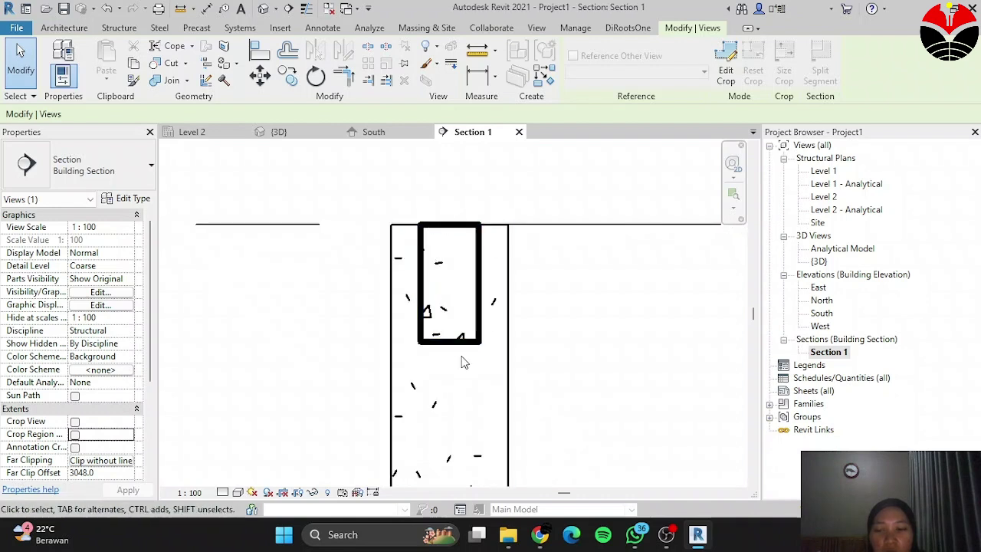
Step: Place a 13M stirrup of rebar shape M_T1 inside the beam's cross-section on the current work plane, accepting the rebar shape settings notice
scroll(430, 228, "up", 1)
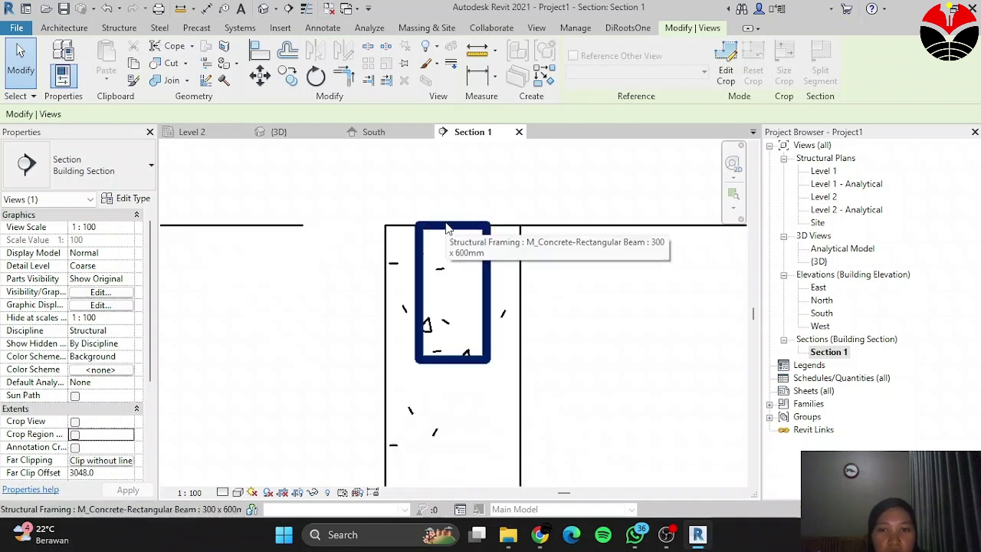
left_click(433, 229)
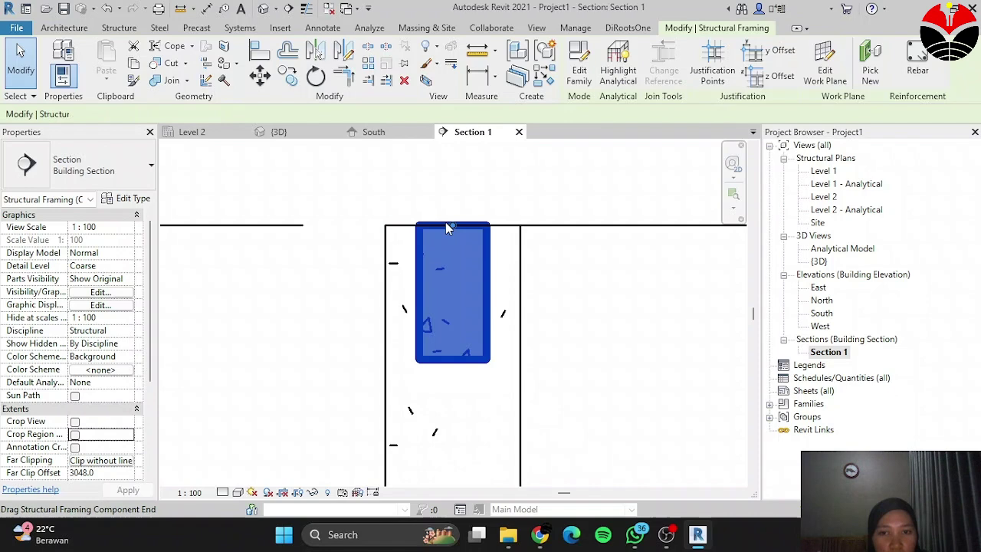
left_click(923, 63)
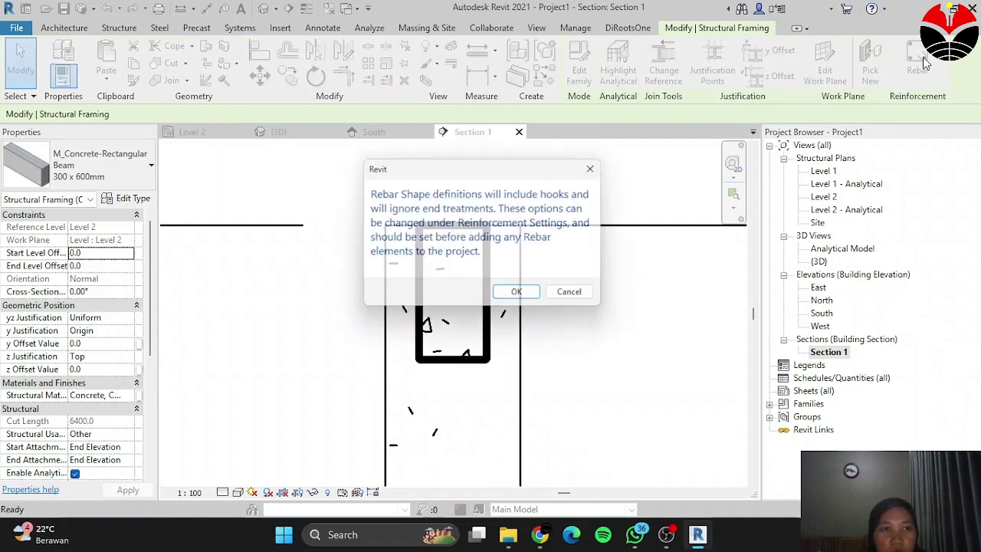
left_click(522, 296)
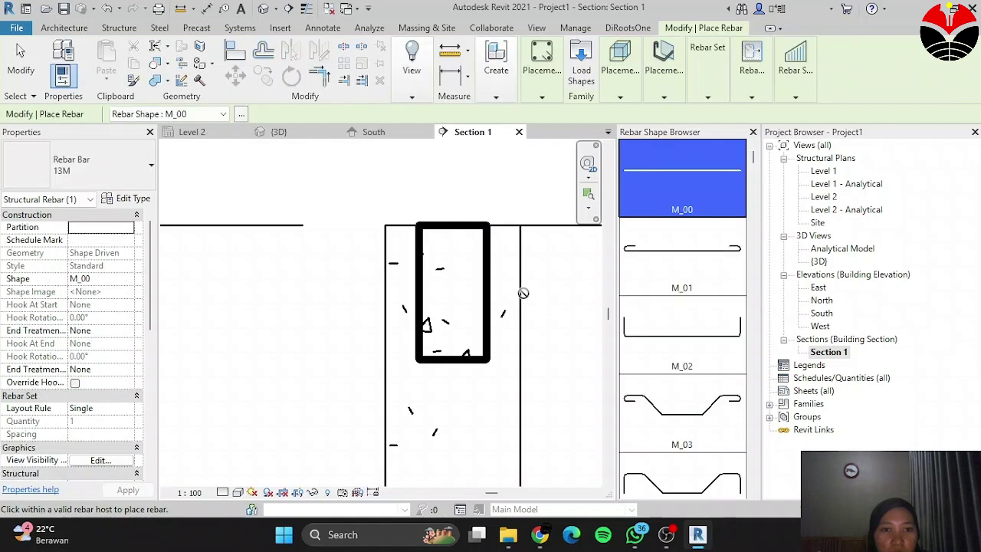
scroll(686, 285, "down", 10)
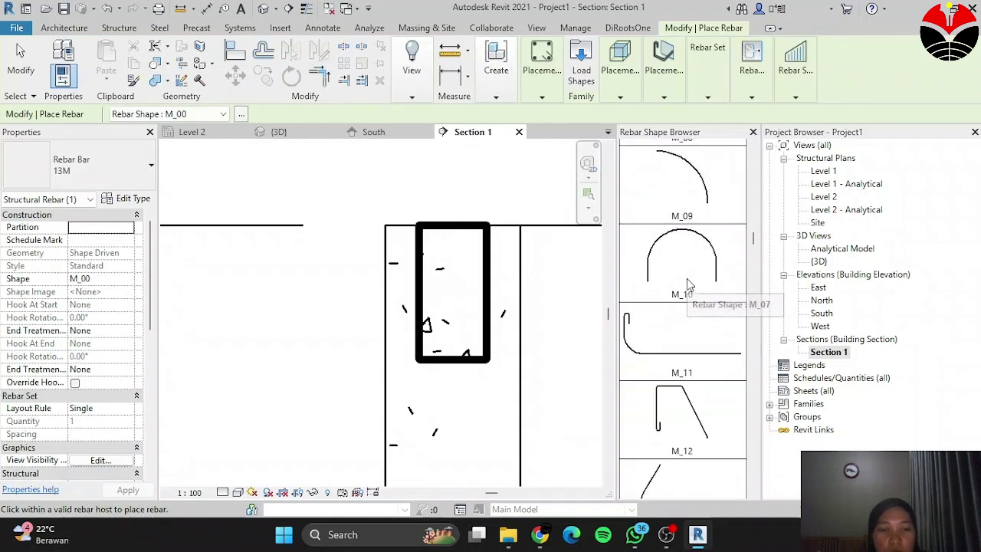
scroll(687, 285, "down", 15)
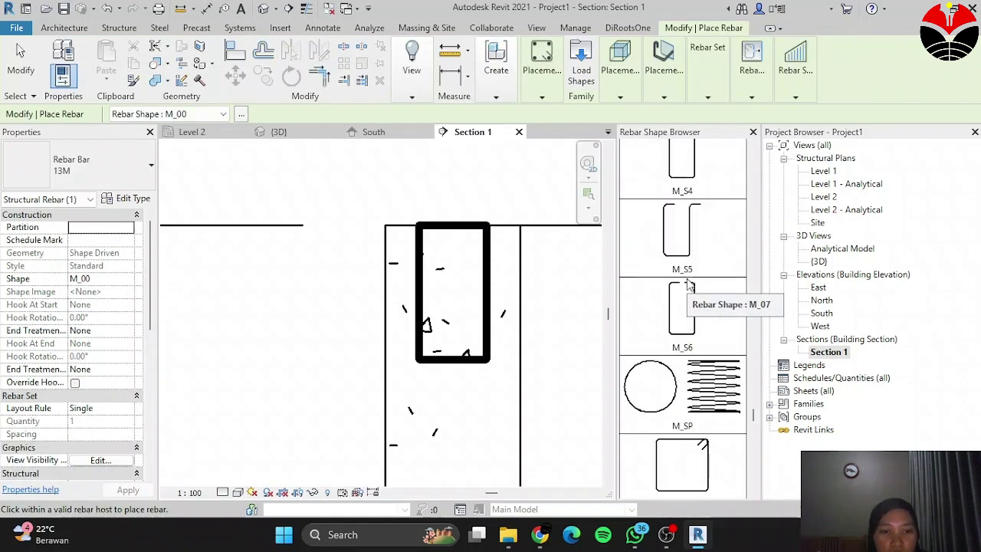
left_click(683, 331)
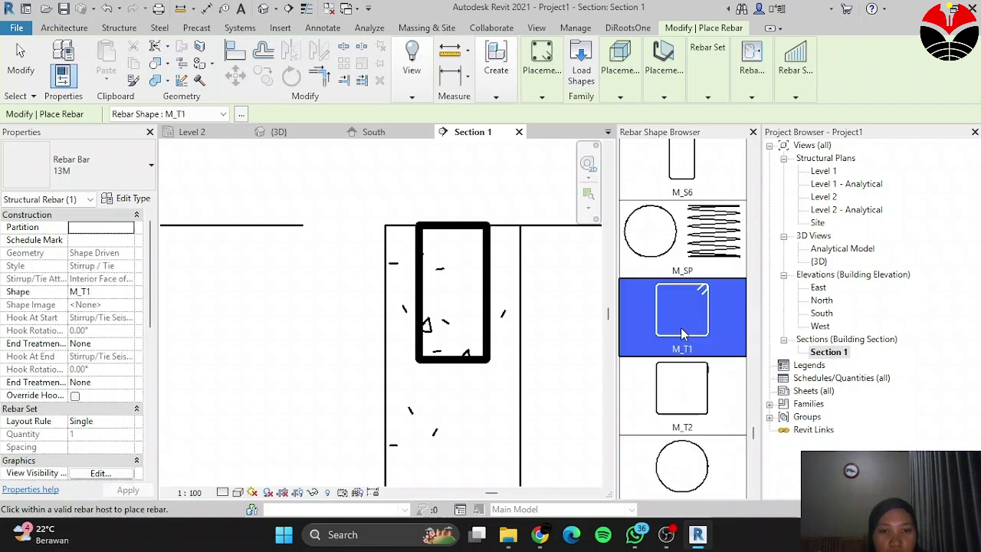
left_click(664, 98)
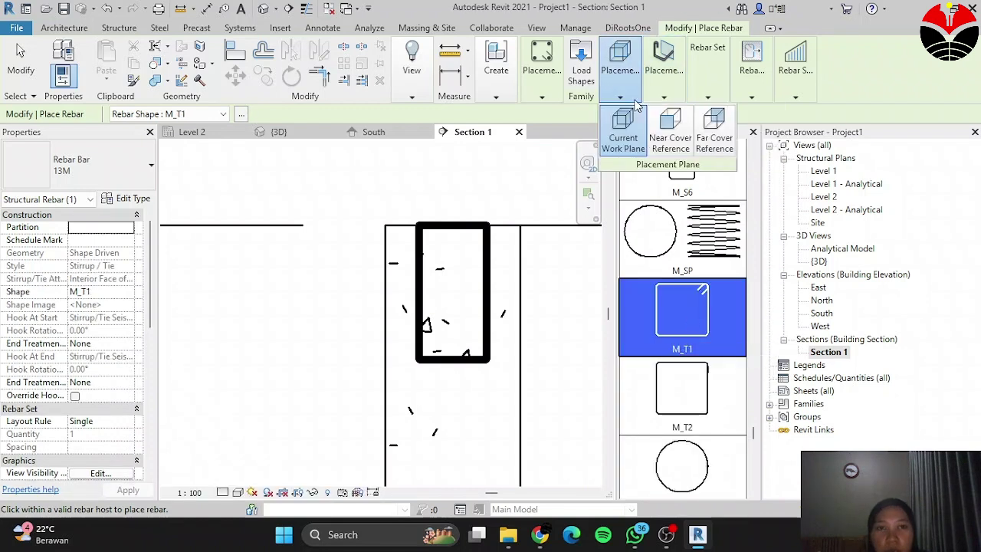
left_click(622, 94)
left_click(622, 93)
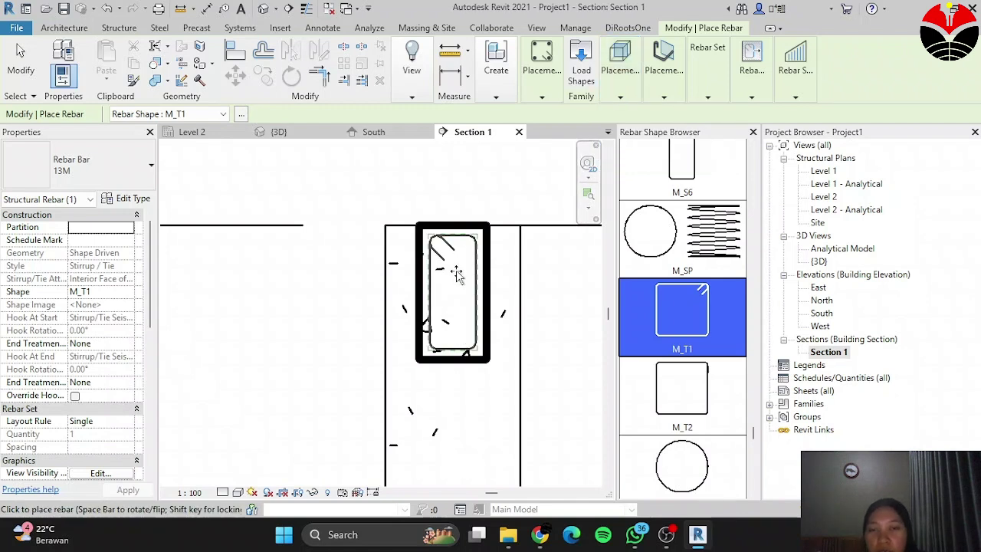
left_click(456, 275)
key("Escape")
key("Escape")
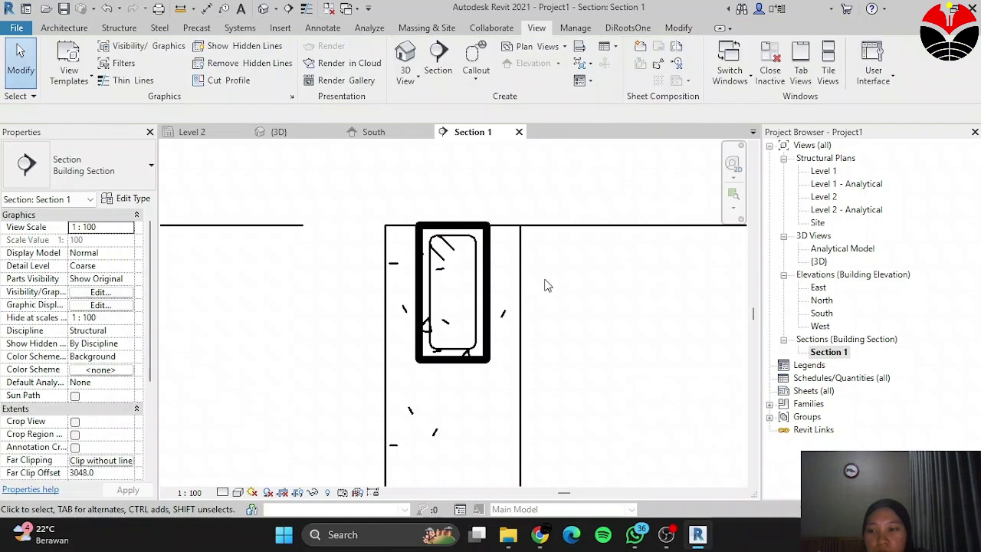
scroll(505, 261, "up", 1)
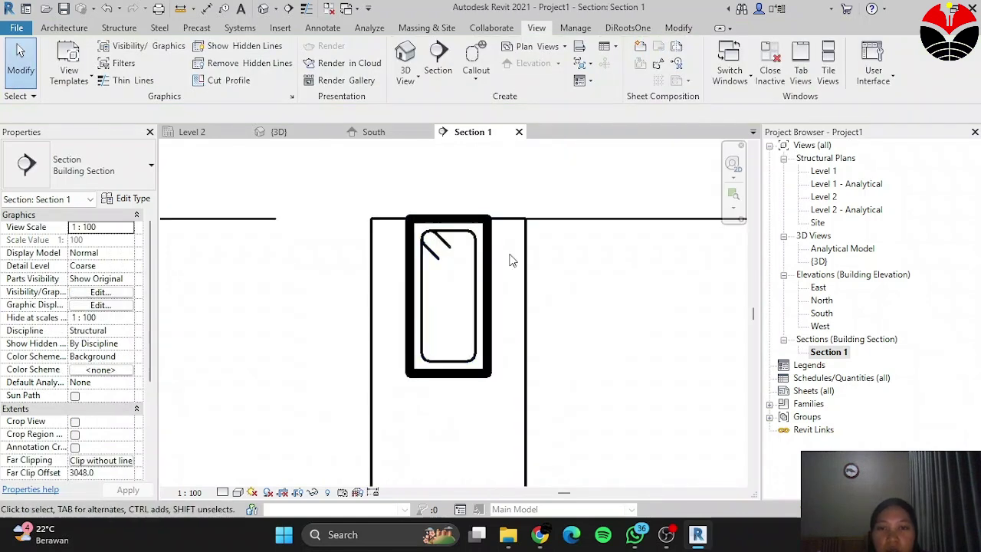
scroll(446, 300, "down", 1)
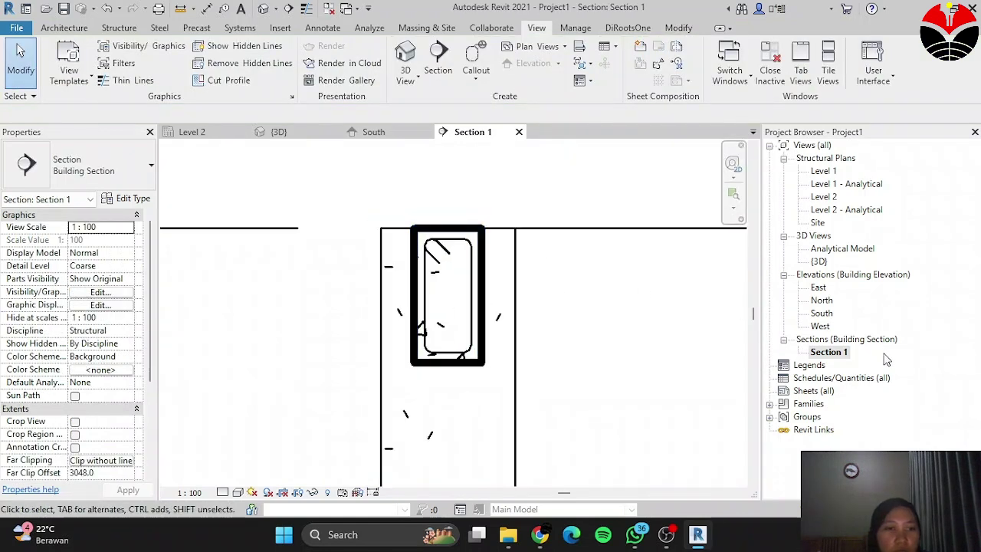
Step: Open the West elevation and hide the Sections annotation category in its visibility overrides
double_click(826, 327)
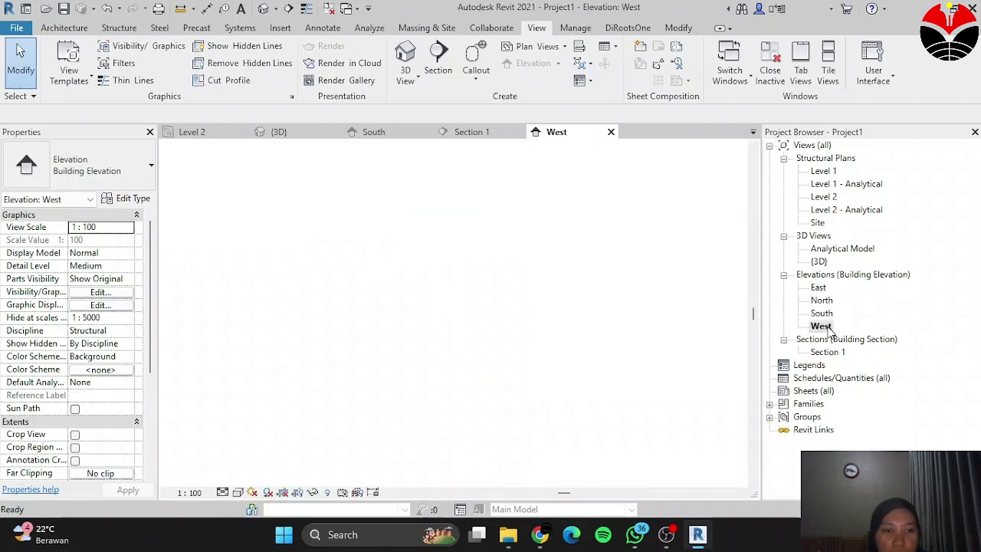
scroll(373, 269, "up", 2)
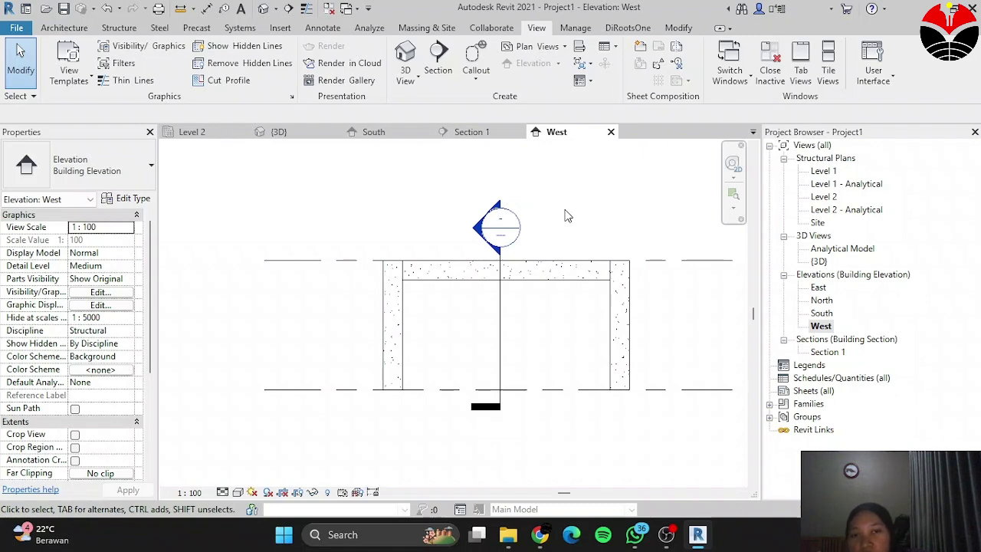
key("v")
key("v")
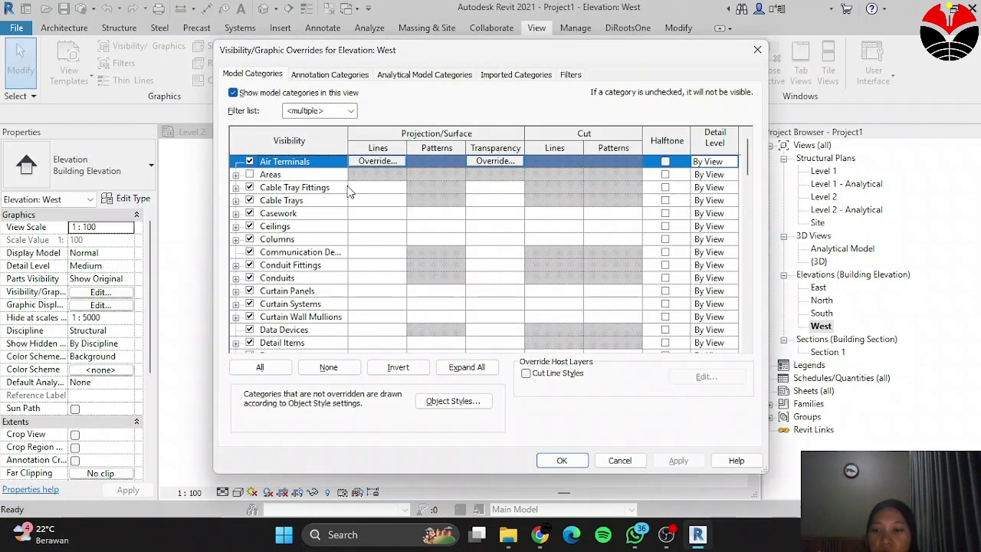
left_click(341, 77)
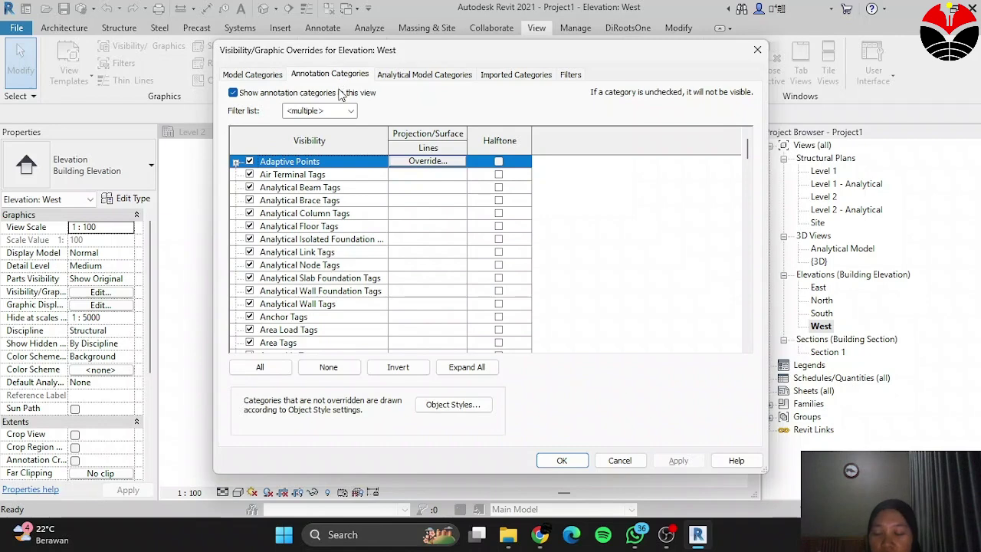
scroll(356, 241, "down", 10)
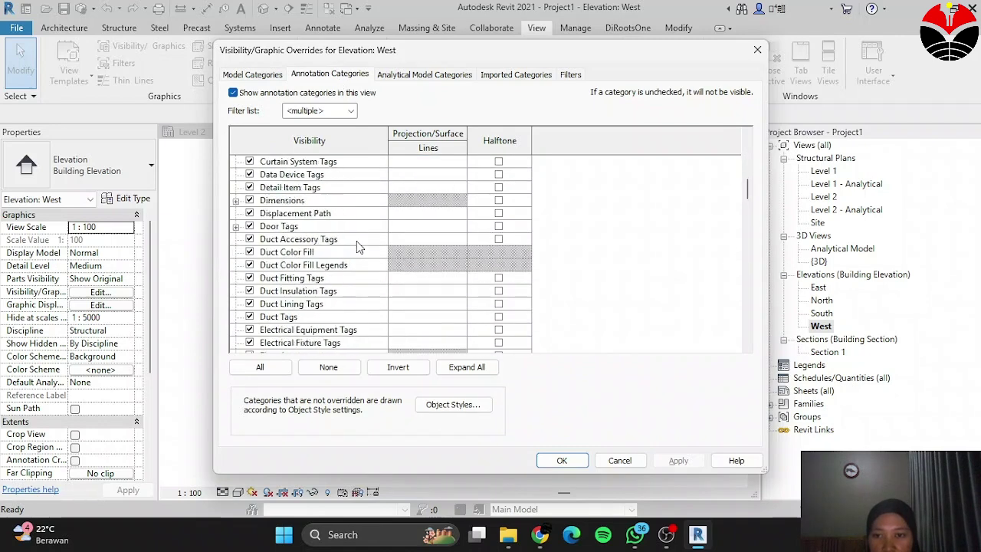
scroll(357, 243, "down", 10)
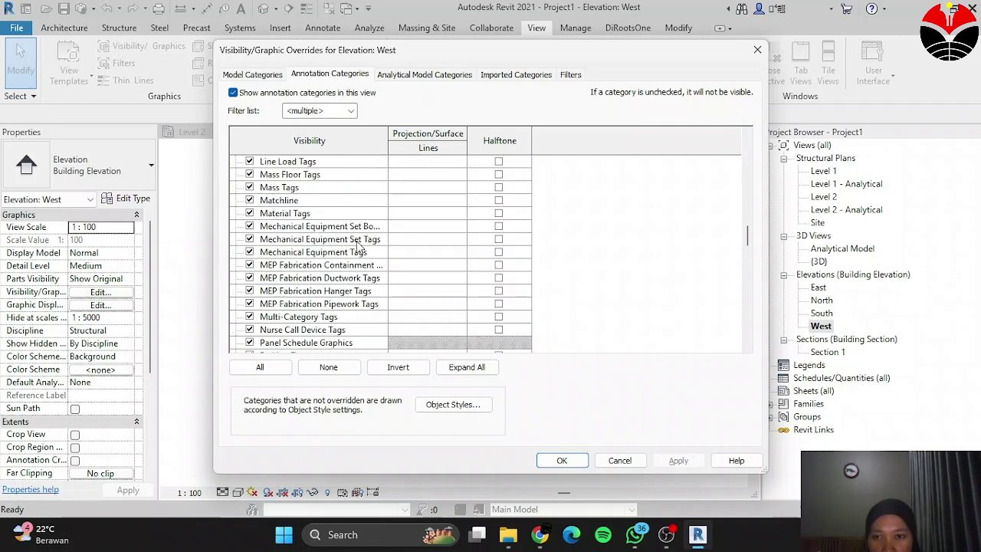
scroll(358, 245, "down", 10)
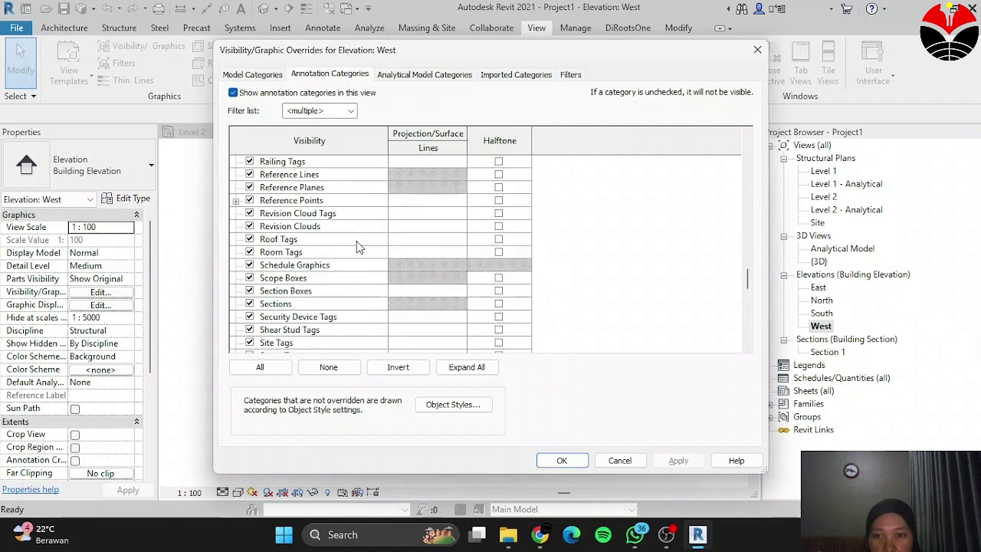
scroll(320, 319, "down", 1)
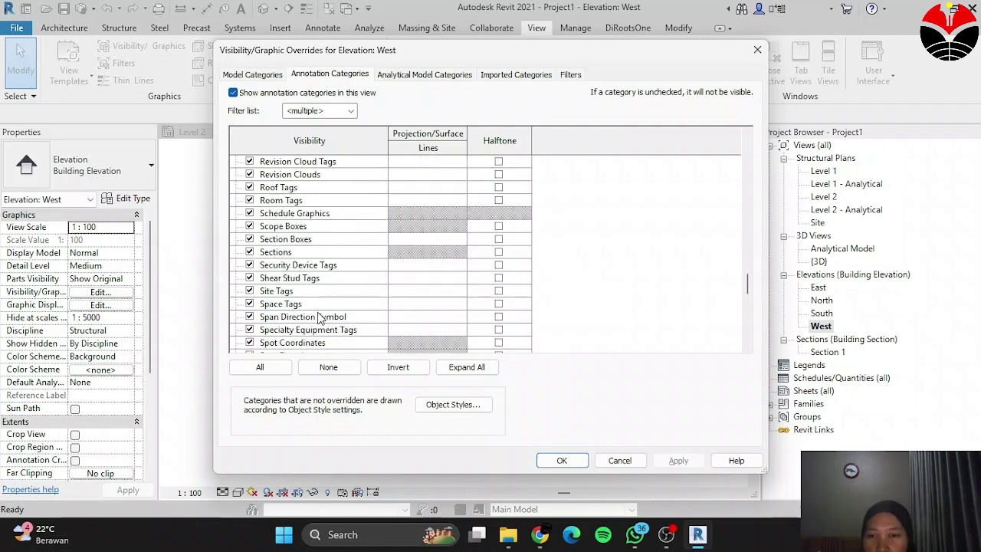
scroll(320, 319, "up", 1)
left_click(250, 265)
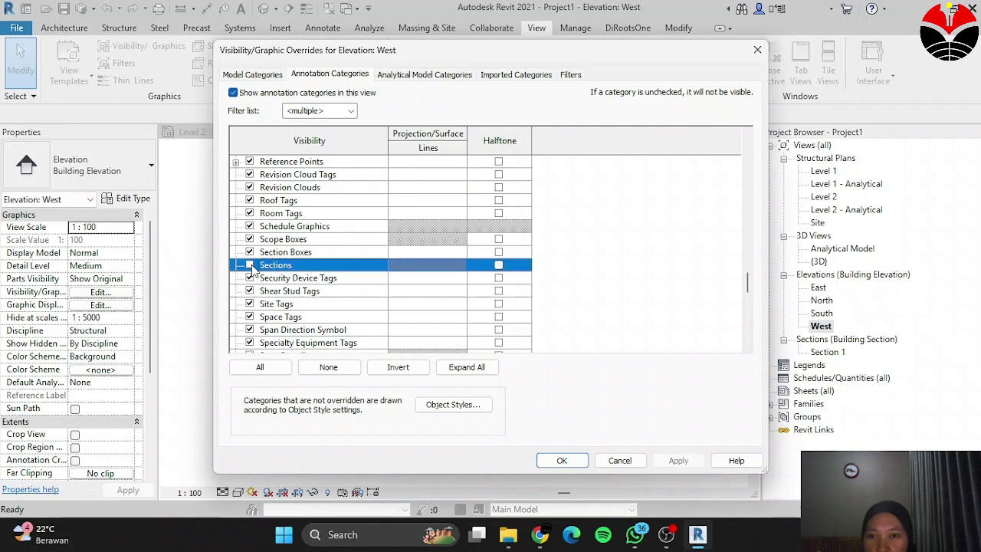
left_click(581, 461)
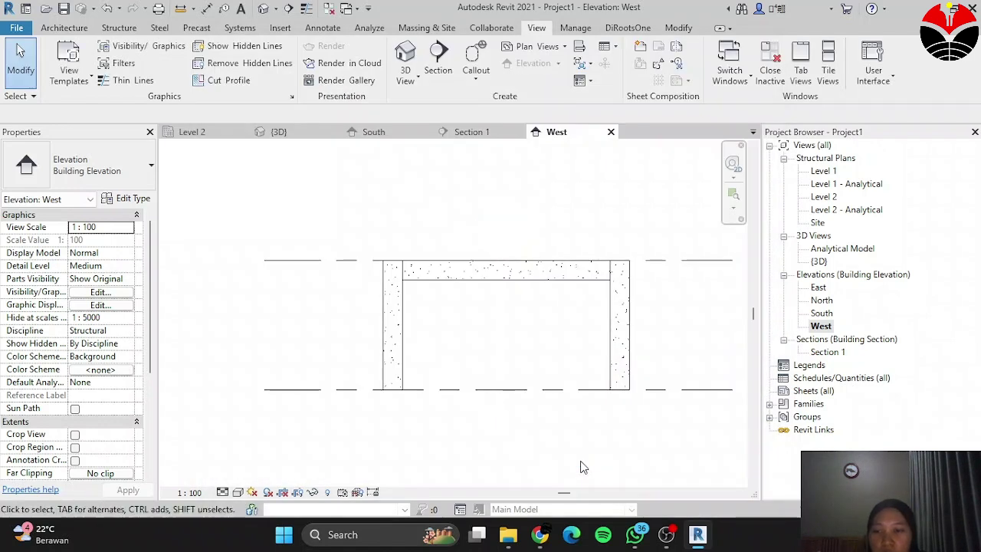
Step: Set the West elevation's visual style to Wireframe and its detail level to Fine
scroll(453, 292, "up", 3)
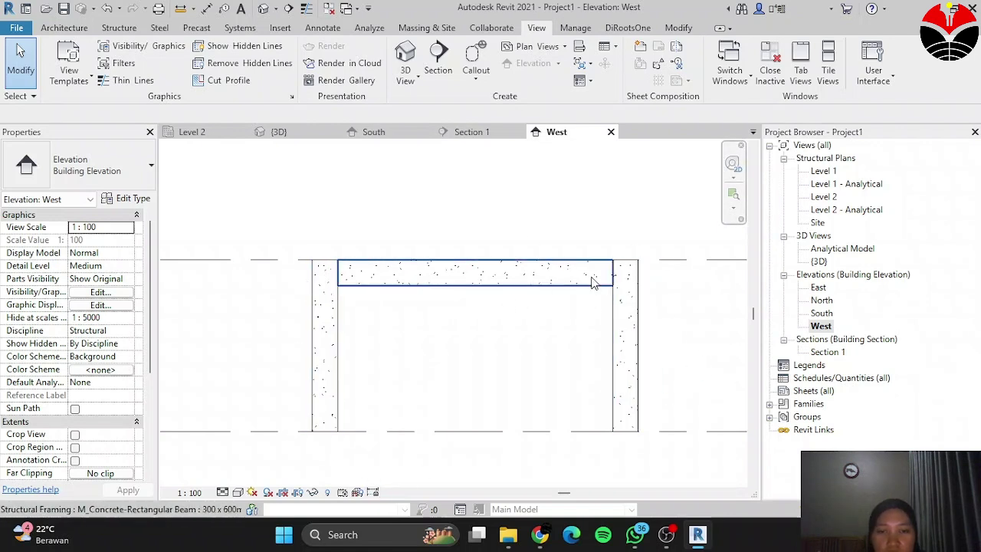
left_click(238, 494)
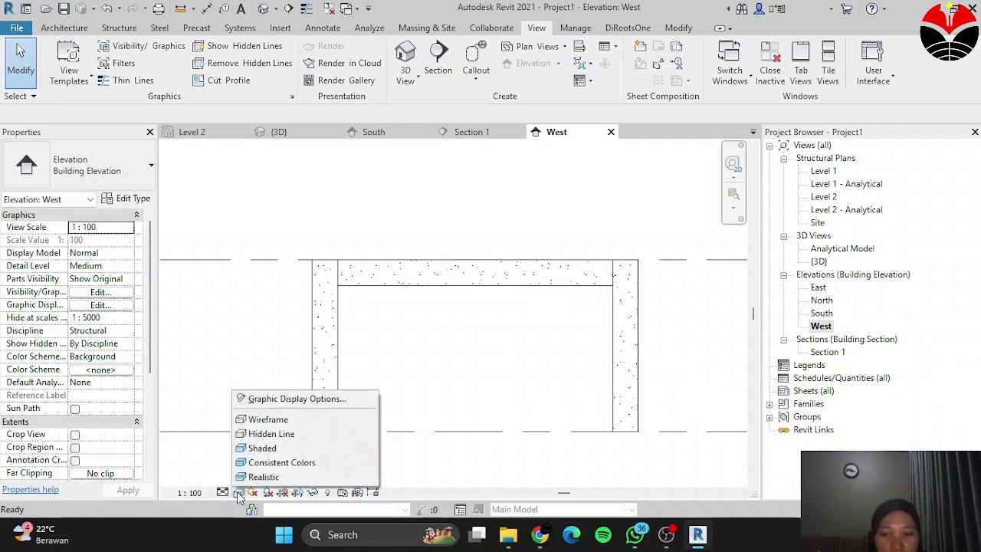
left_click(279, 420)
left_click(222, 494)
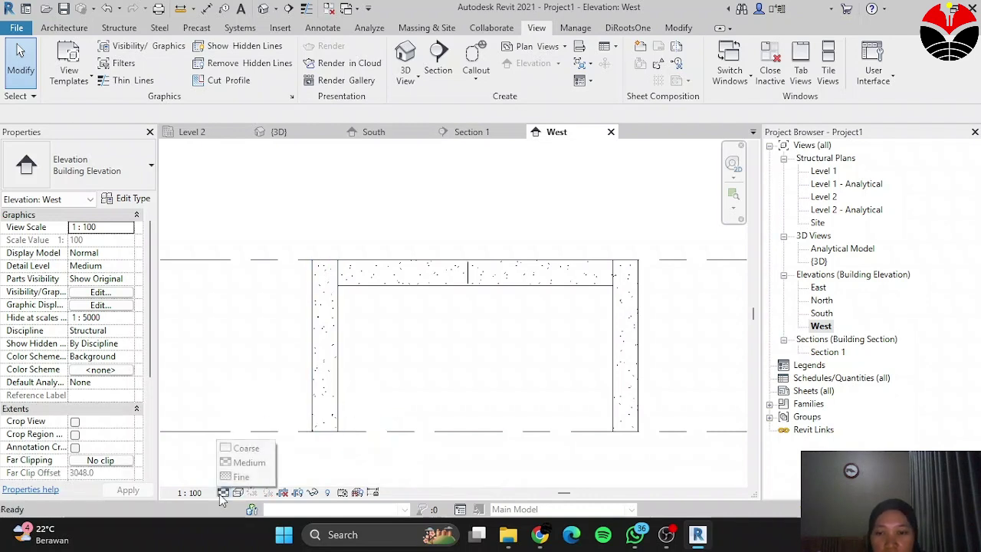
left_click(243, 478)
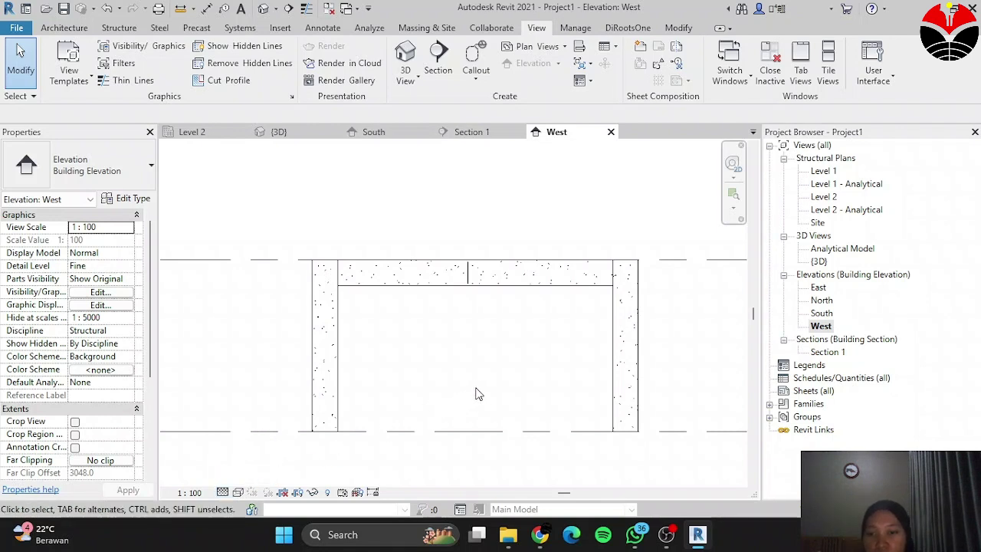
scroll(591, 248, "up", 2)
scroll(521, 249, "up", 1)
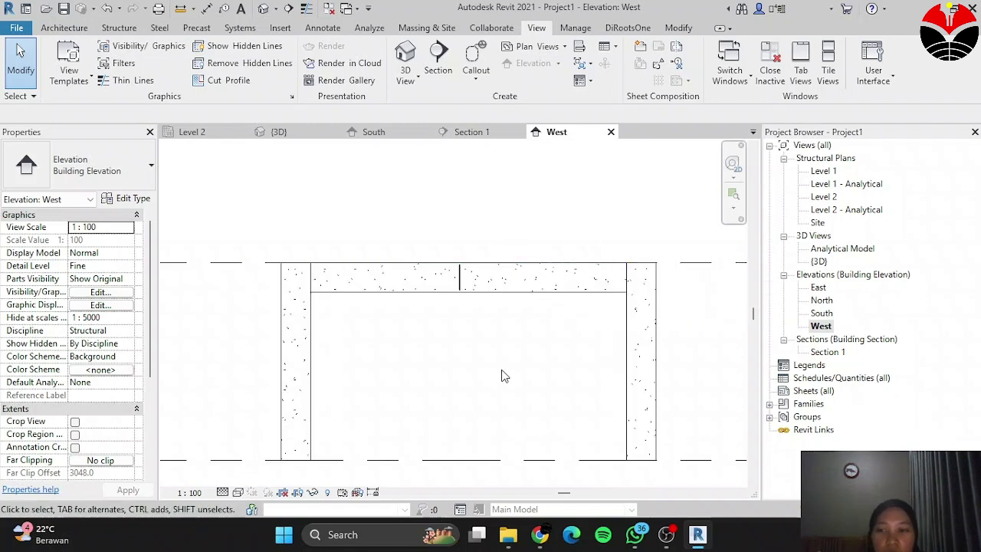
Step: Draw thin detail lines from the right column's inner face 1600 along the beam's top edge, continuing about 2100 vertically down
left_click(325, 28)
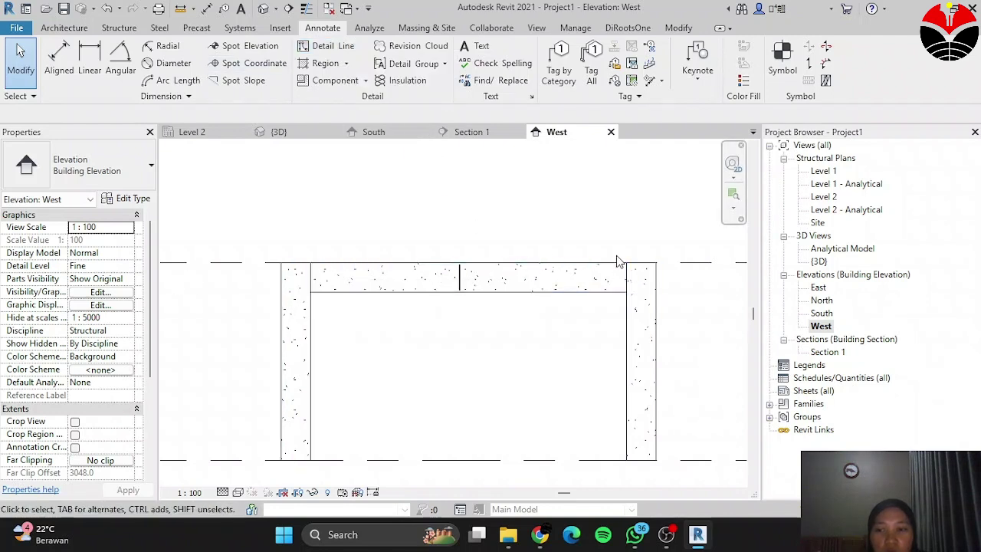
left_click(338, 50)
scroll(619, 275, "up", 3)
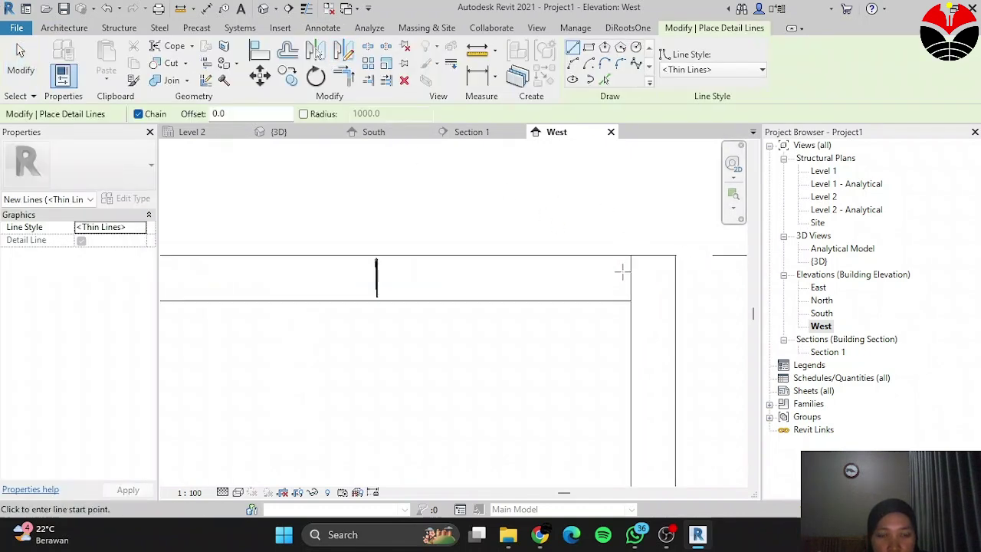
left_click(631, 254)
scroll(644, 261, "down", 2)
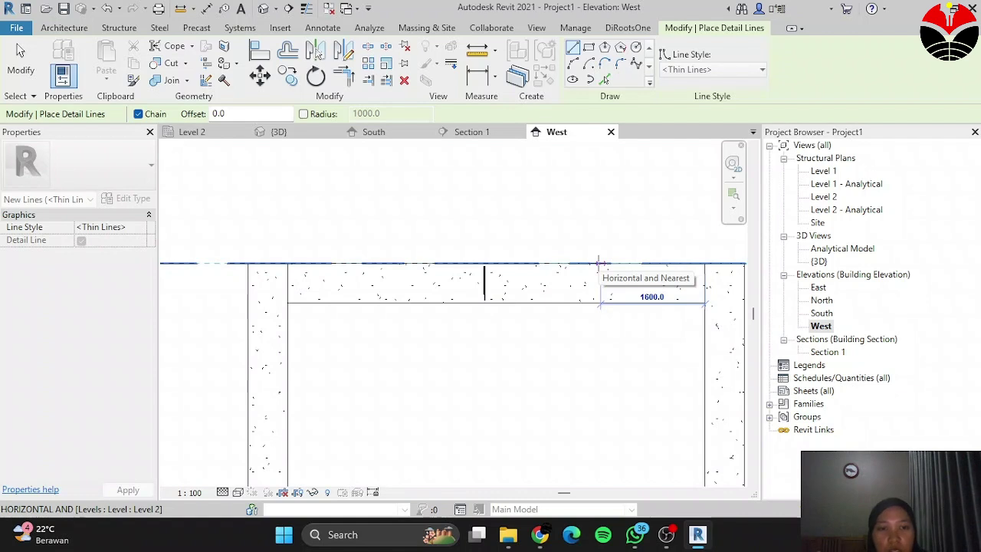
left_click(601, 264)
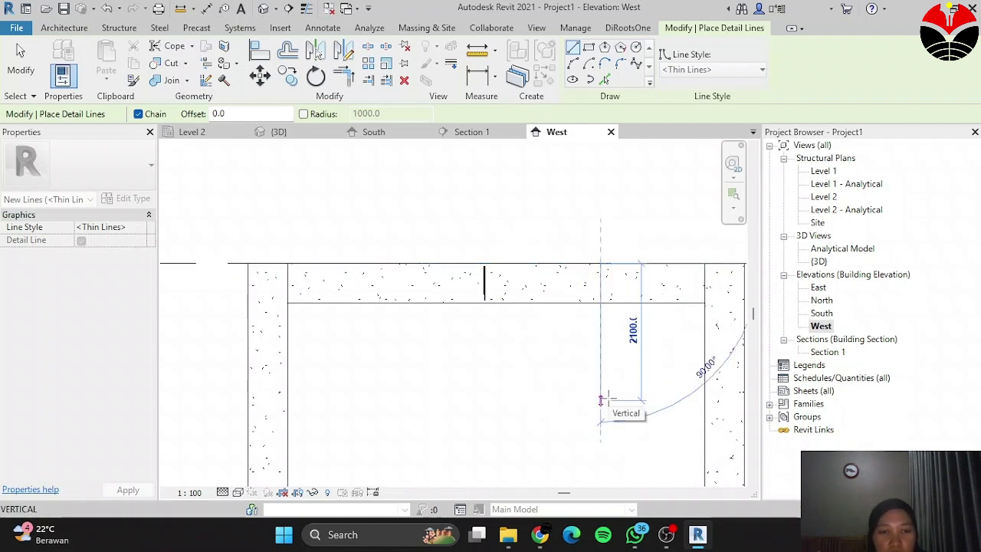
left_click(601, 399)
key("Escape")
key("Escape")
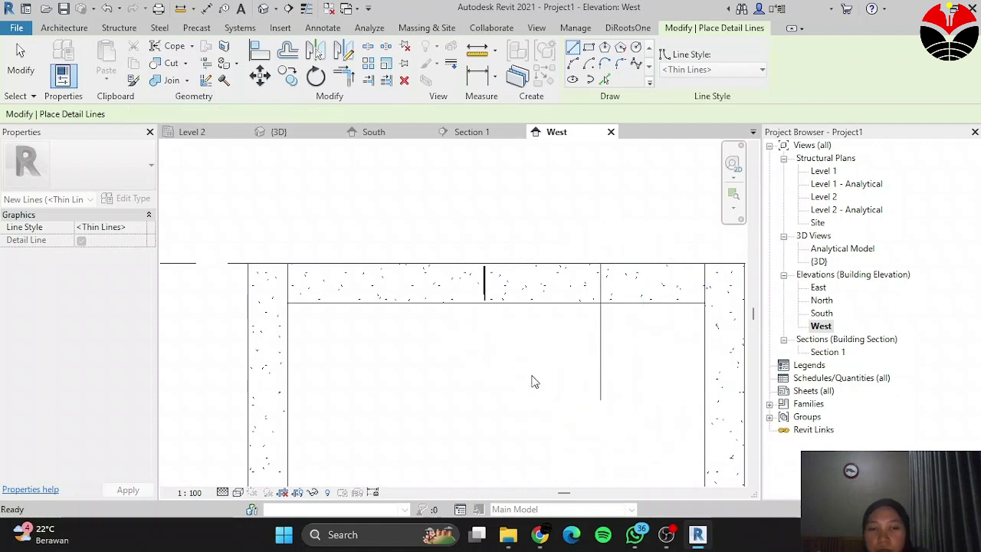
key("Escape")
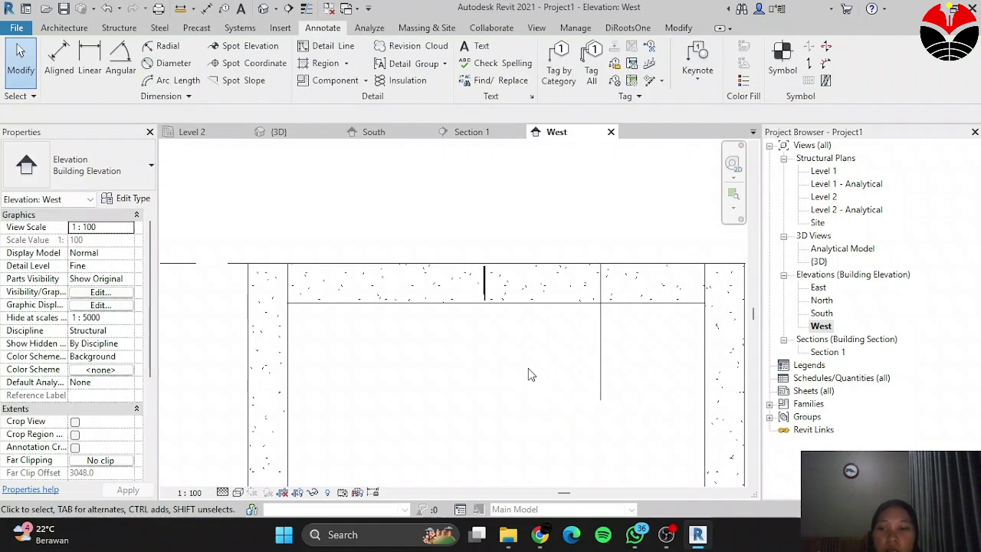
scroll(544, 317, "down", 2)
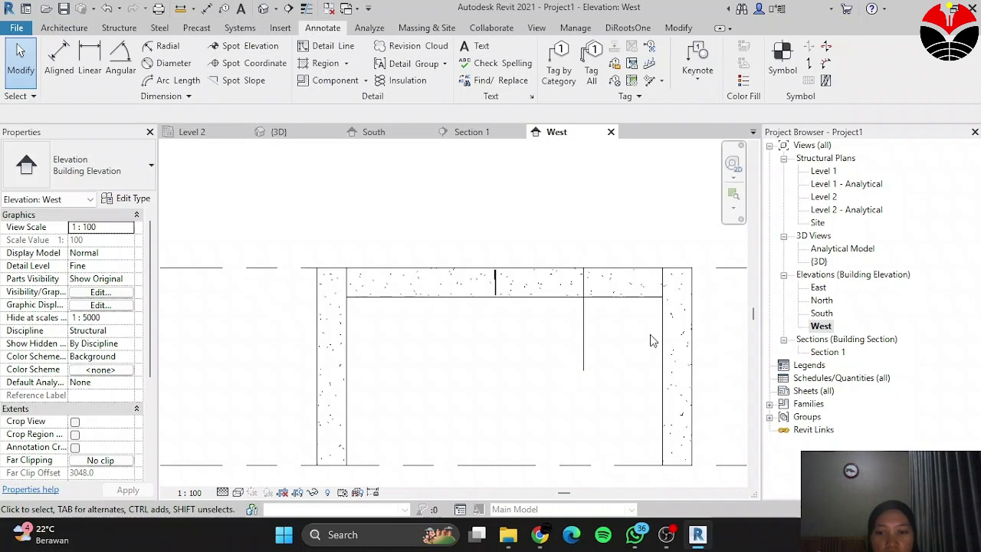
scroll(448, 273, "down", 1)
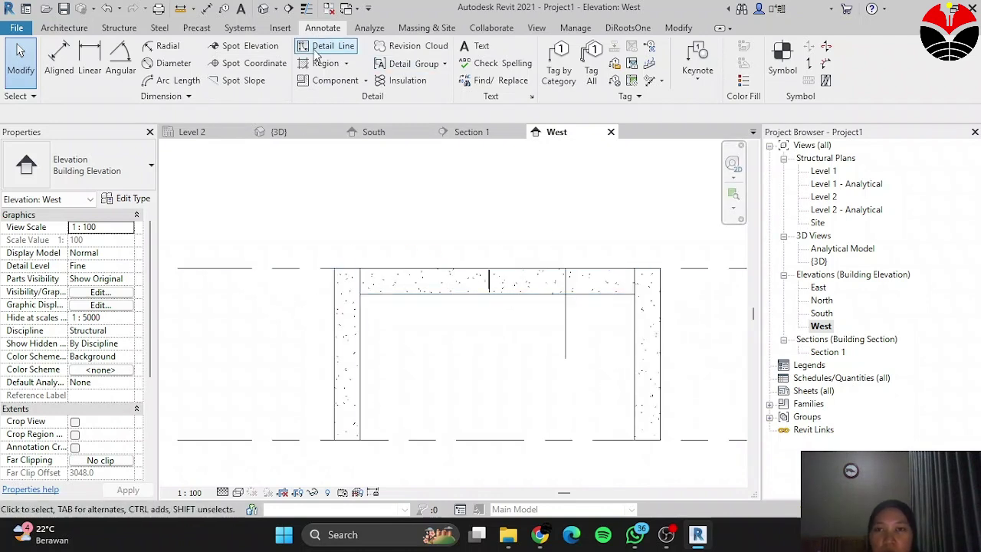
Step: Set the 3D view's visual style to Wireframe and its detail level to Fine
left_click(279, 132)
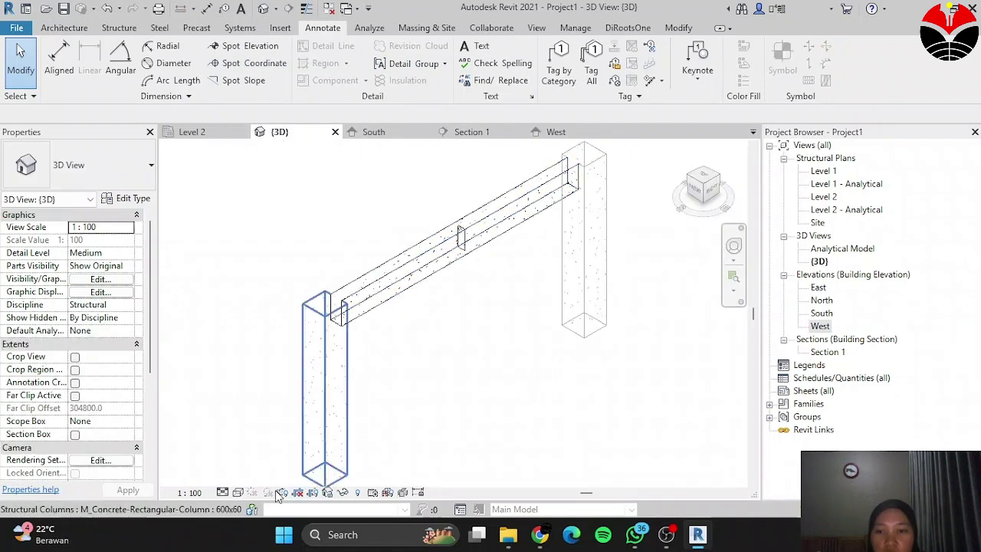
left_click(239, 492)
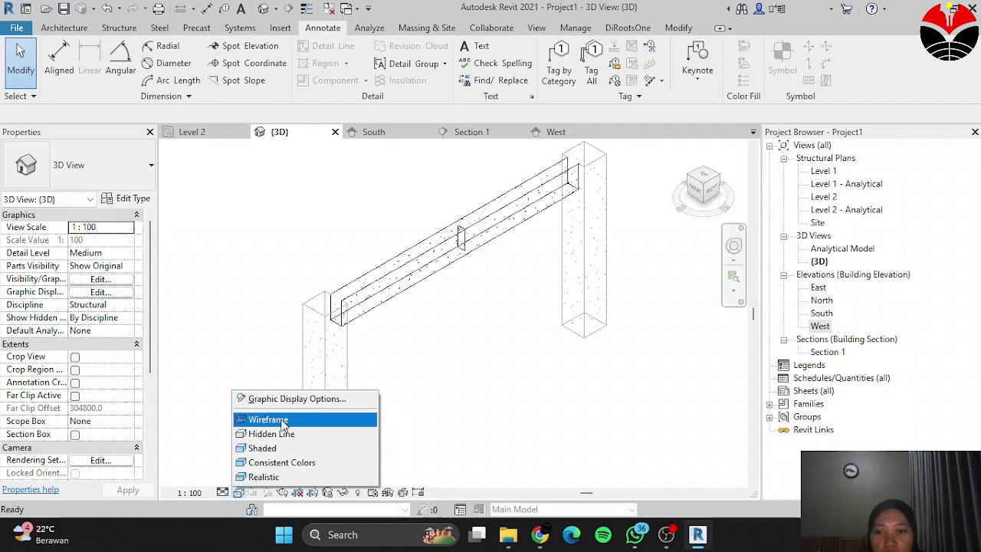
left_click(282, 420)
left_click(222, 492)
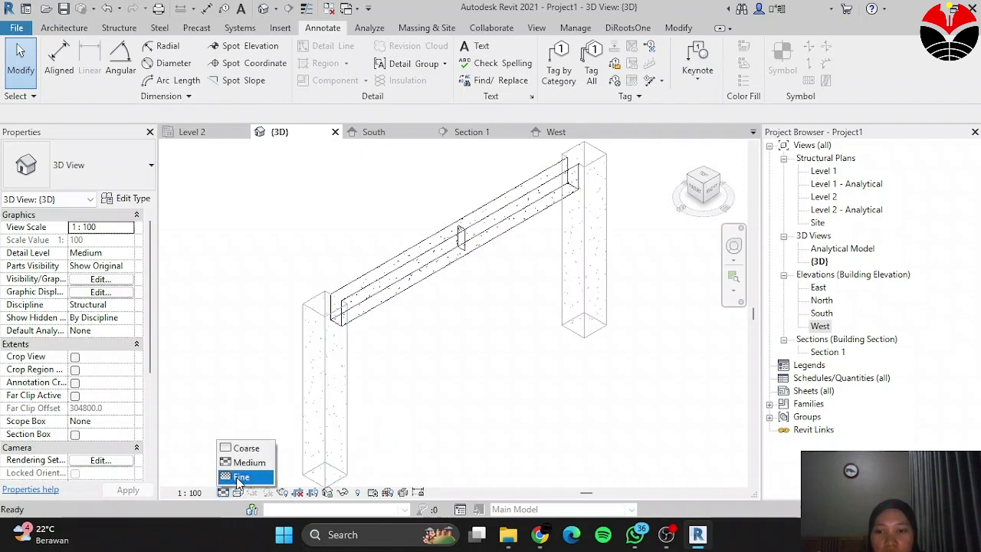
left_click(236, 475)
scroll(419, 406, "down", 2)
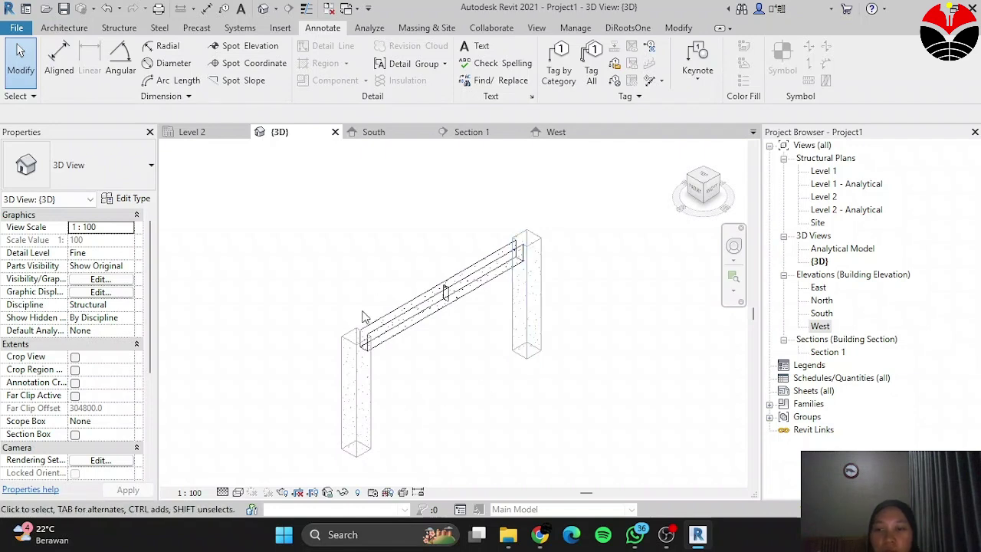
Step: Open Section 1 and set its visual style to Wireframe and its detail level to Fine
left_click(469, 132)
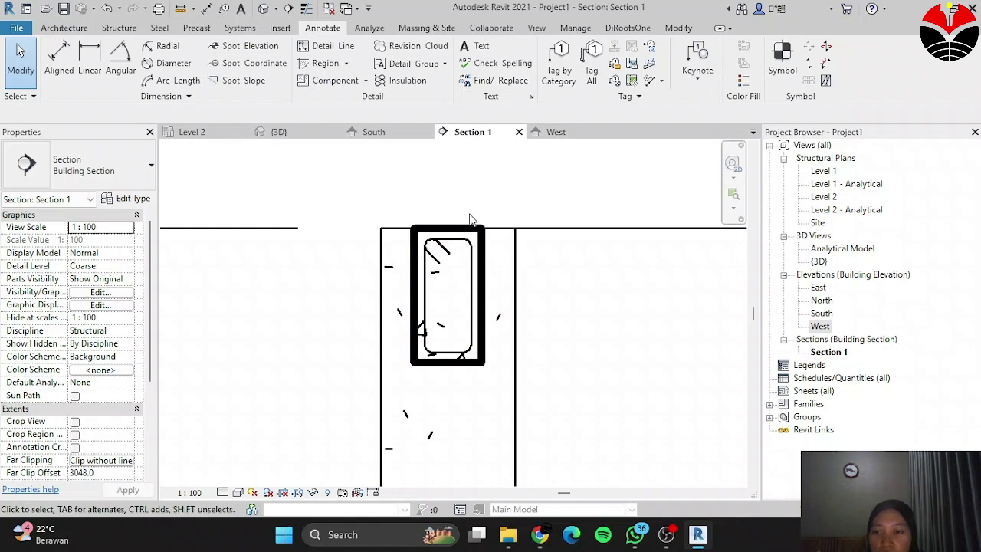
scroll(472, 220, "down", 2)
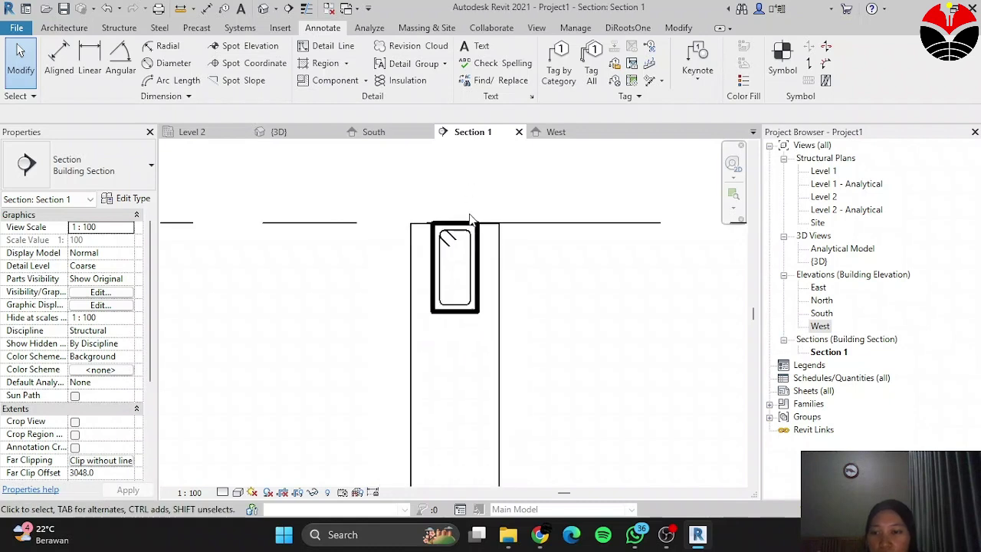
left_click(250, 492)
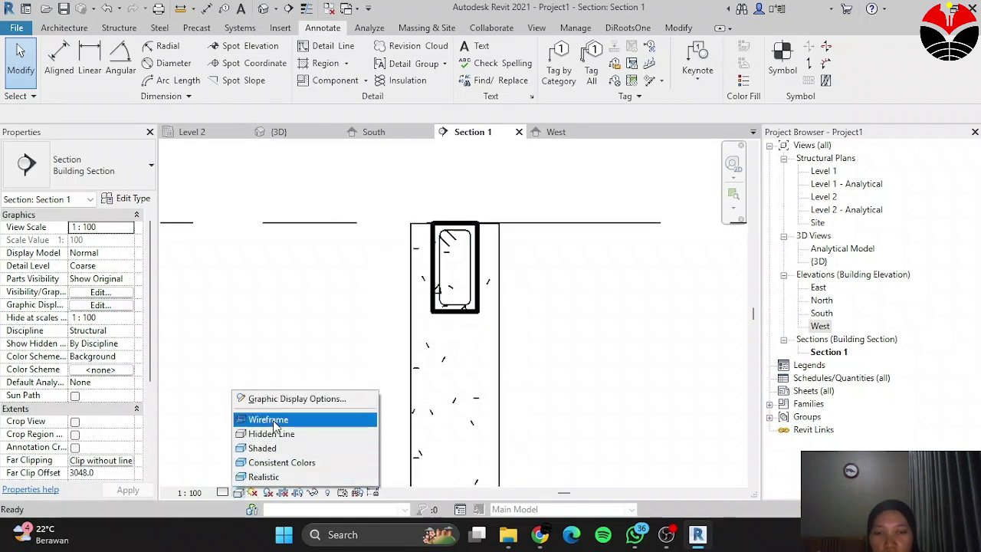
left_click(274, 425)
left_click(221, 492)
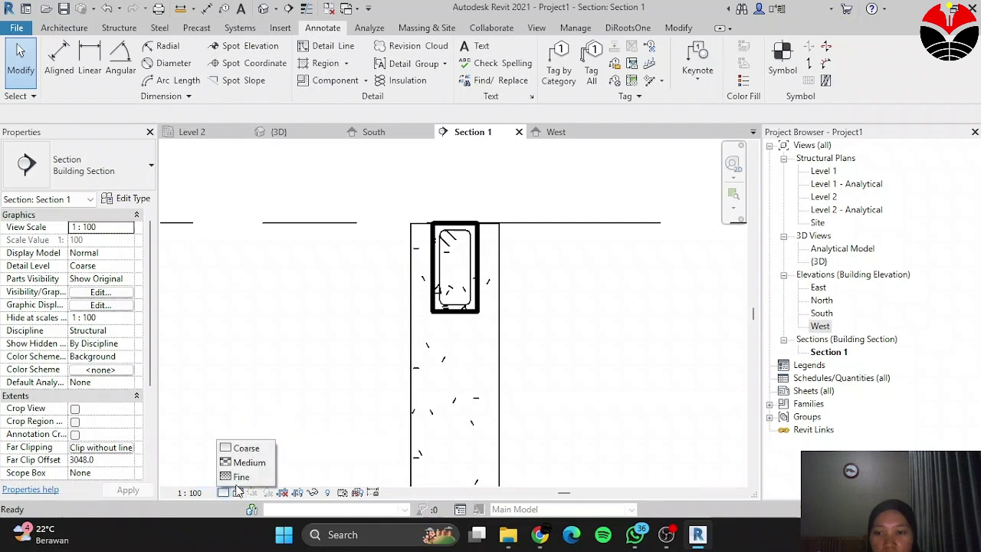
left_click(244, 474)
left_click(494, 229)
scroll(494, 229, "up", 2)
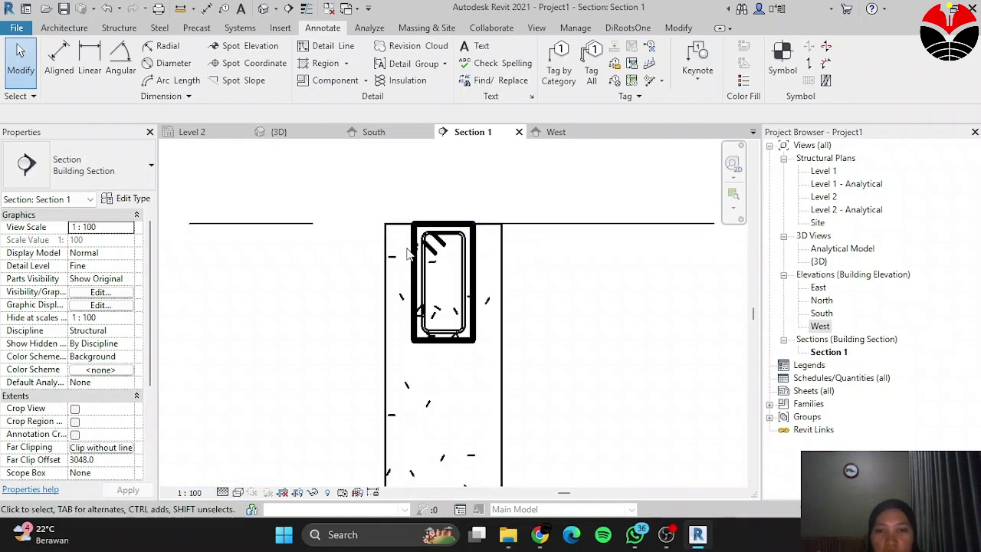
Step: Set the view scale of Section 1 to 1 : 20
left_click(199, 495)
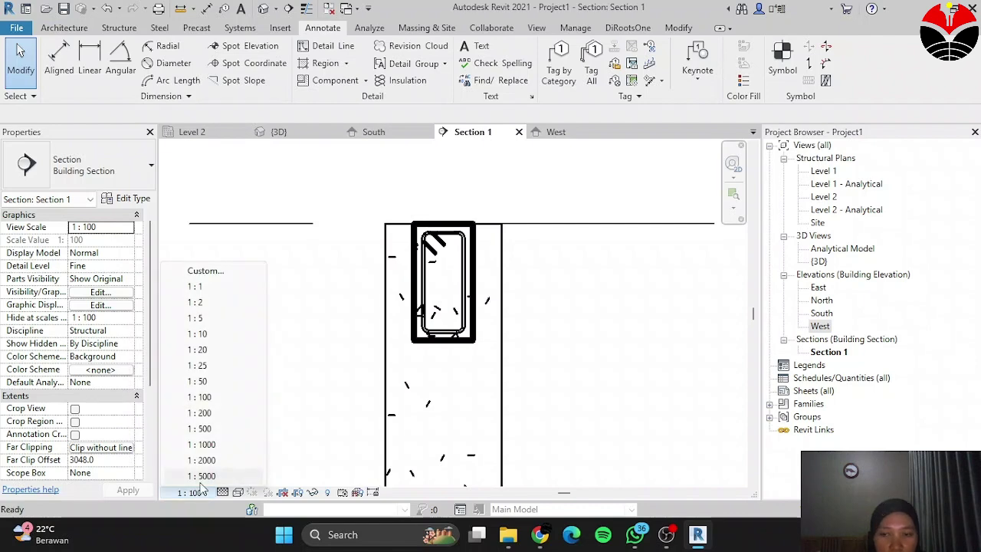
left_click(221, 351)
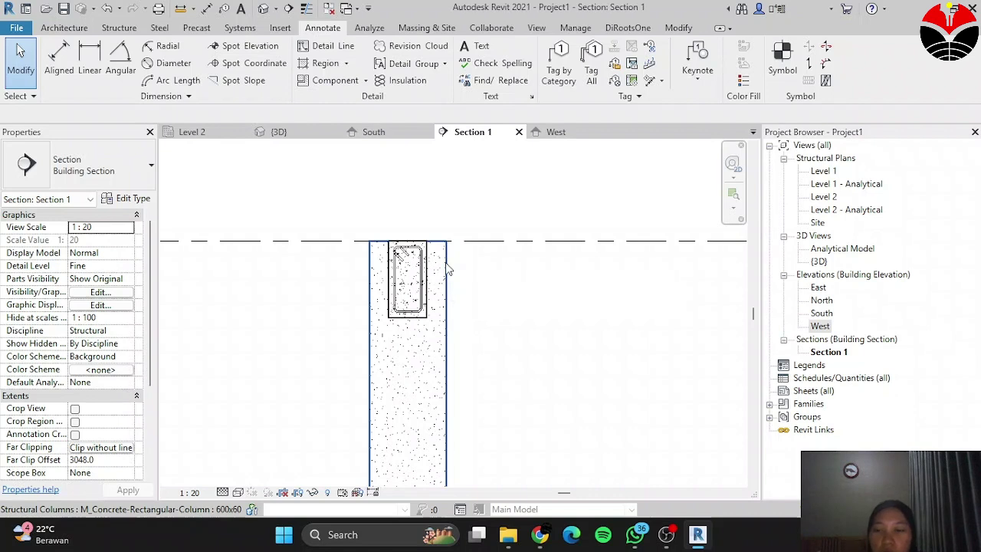
scroll(449, 269, "up", 4)
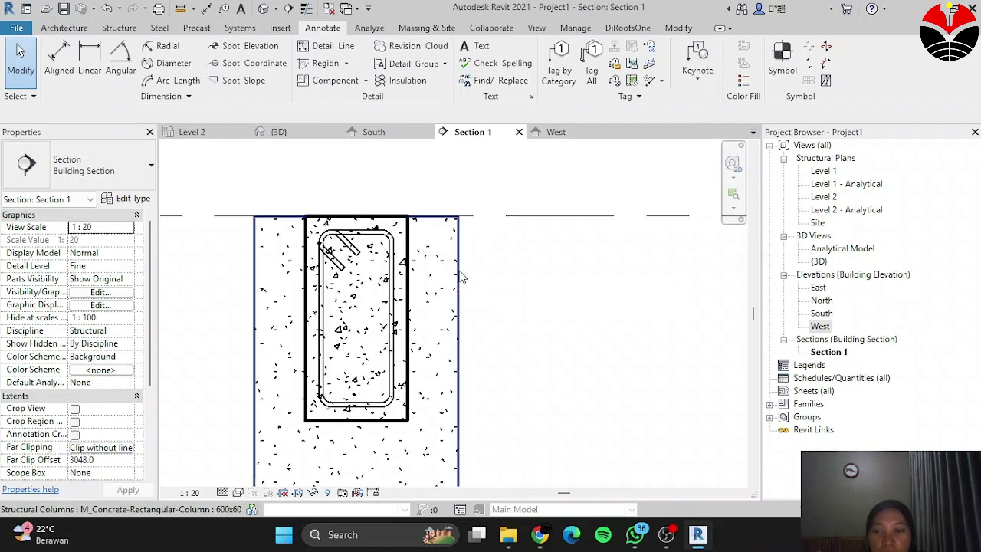
scroll(299, 250, "up", 1)
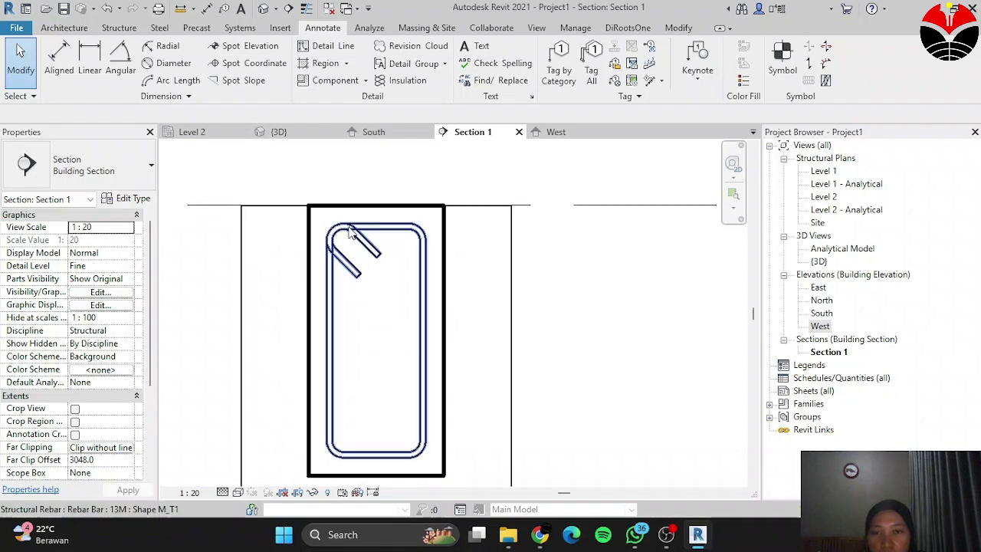
Step: Distribute the beam's stirrup with the Maximum Spacing layout at 100 mm and inspect the set in the 3D view
left_click(391, 231)
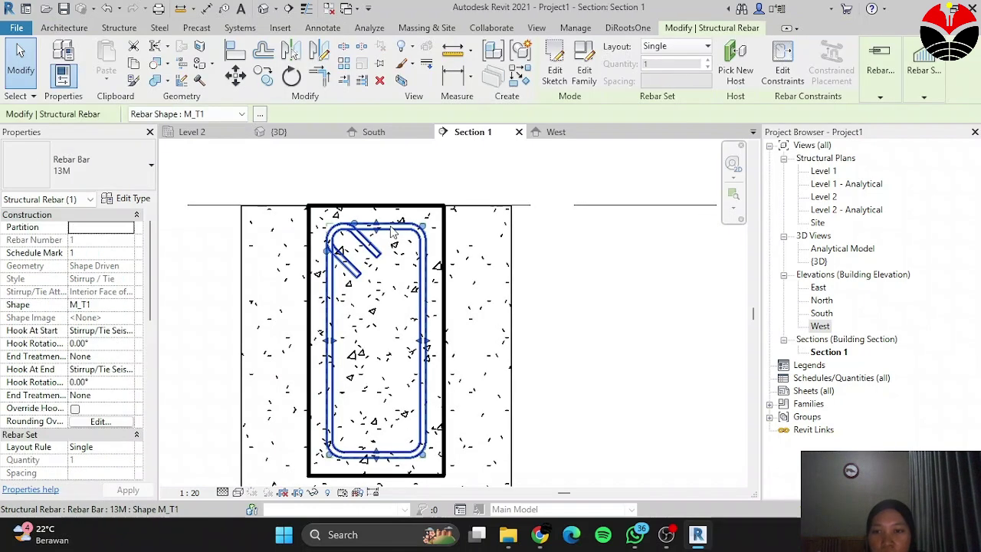
left_click(678, 48)
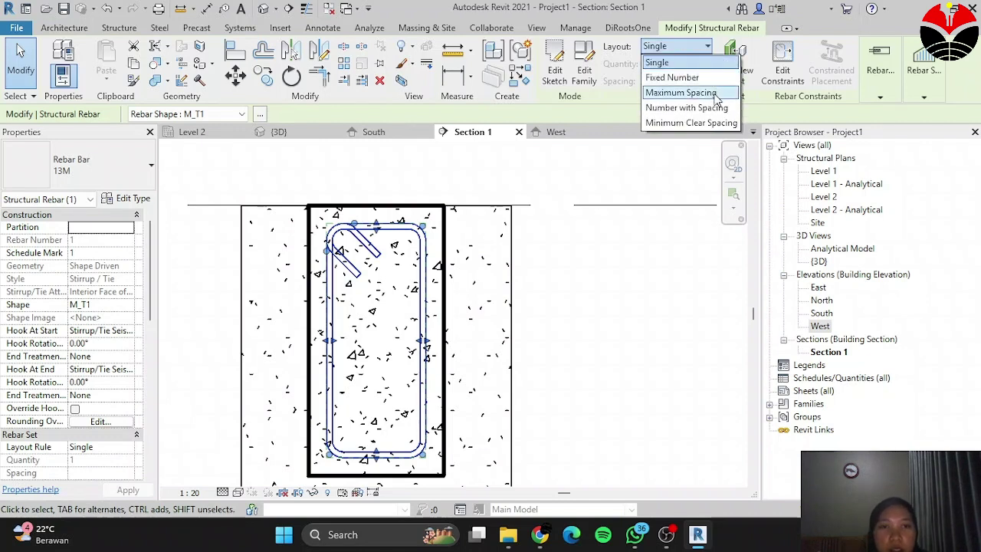
left_click(681, 92)
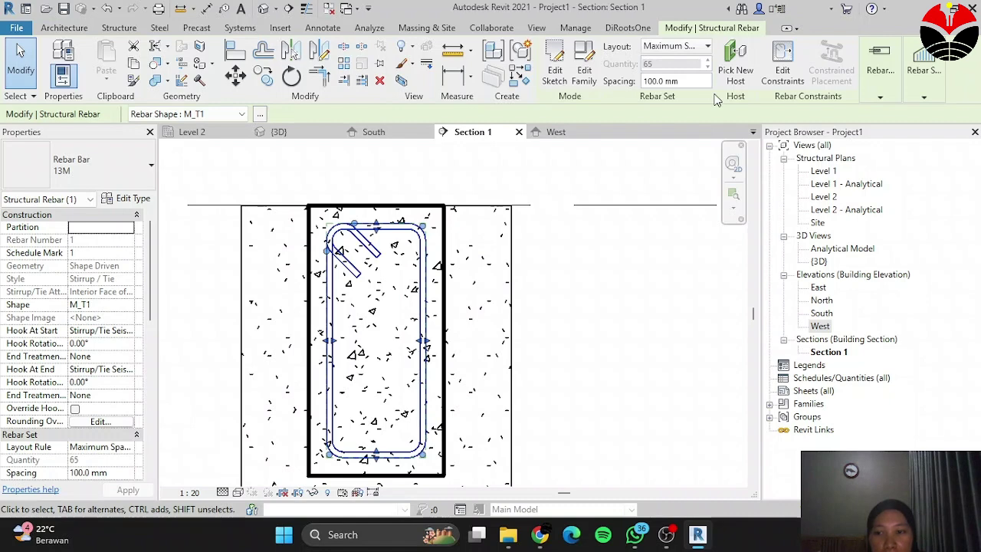
scroll(376, 264, "down", 5)
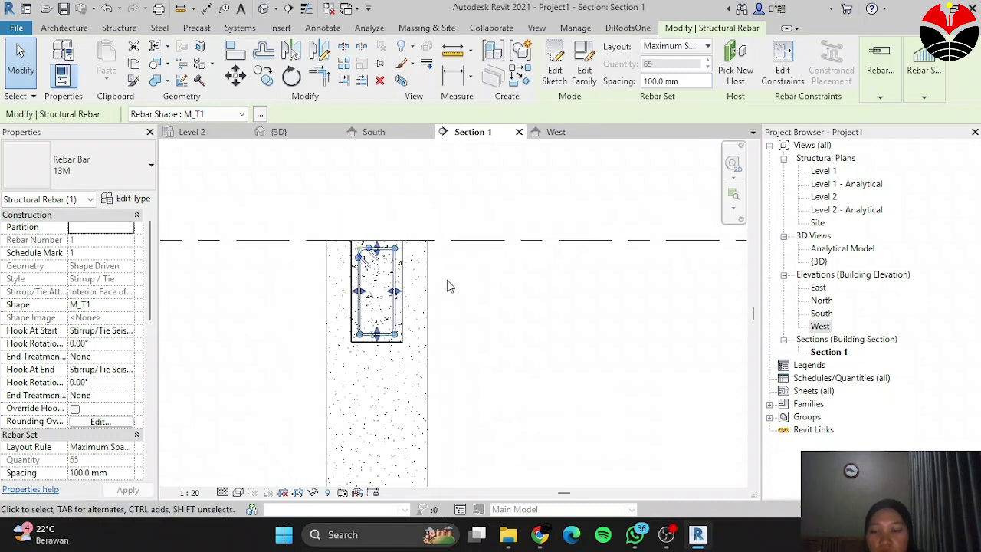
left_click(448, 285)
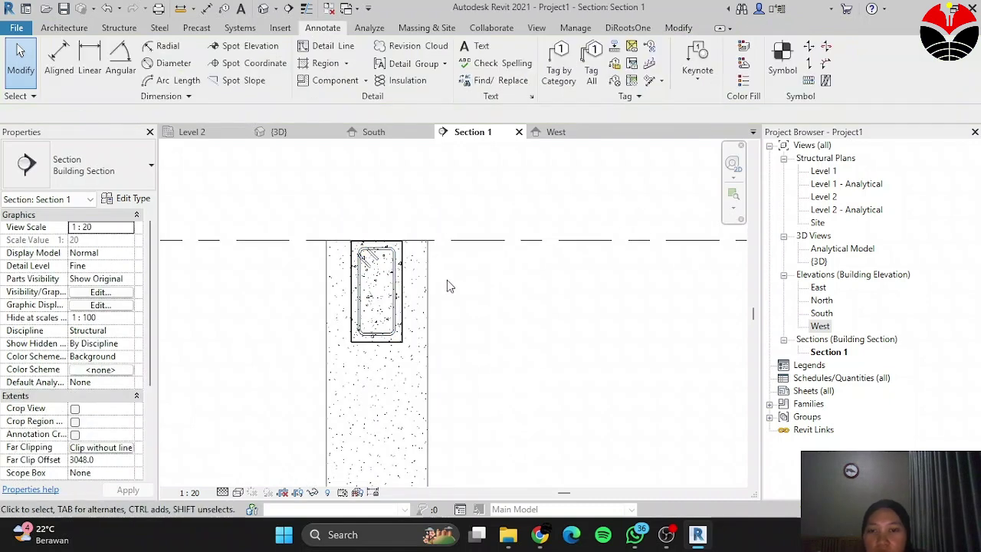
left_click(285, 135)
scroll(438, 332, "up", 3)
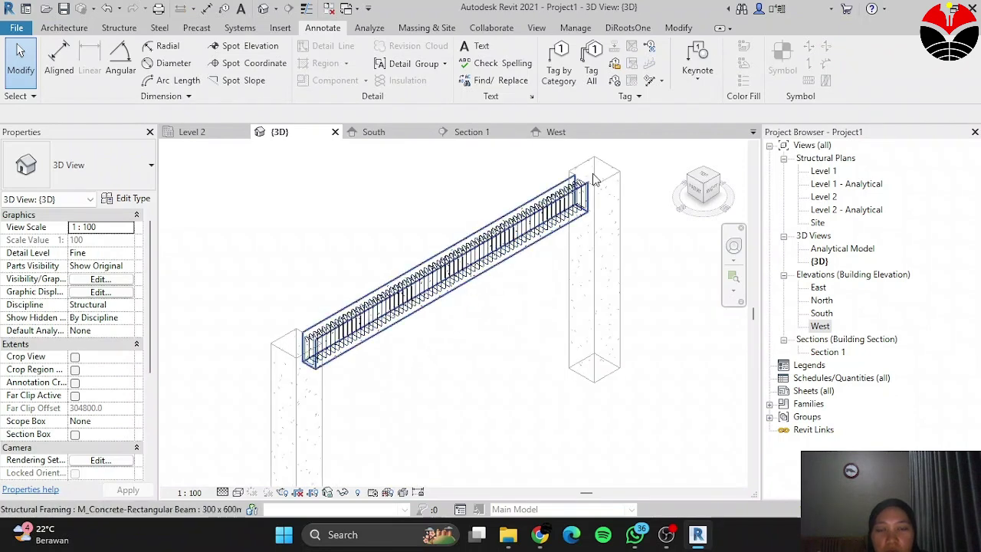
scroll(307, 328, "up", 2)
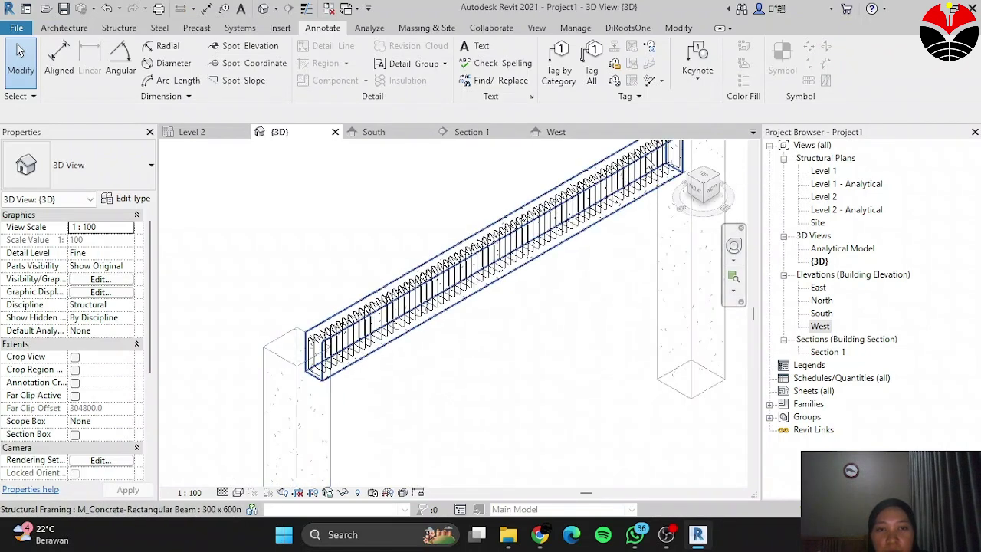
scroll(400, 337, "down", 2)
scroll(594, 211, "up", 1)
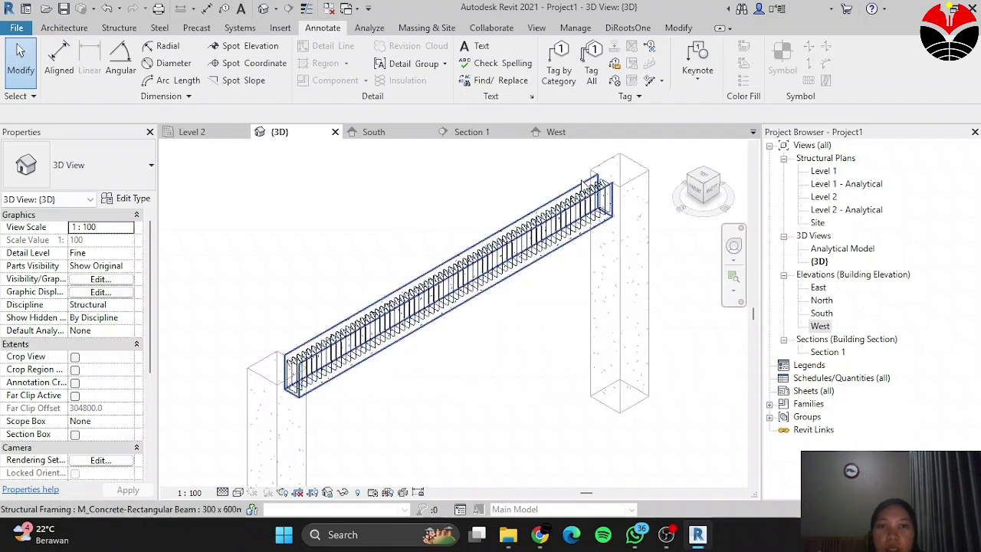
Step: In the West elevation, shorten the stirrup set from the left column's face to the vertical detail line, keeping only the right end zone
left_click(557, 132)
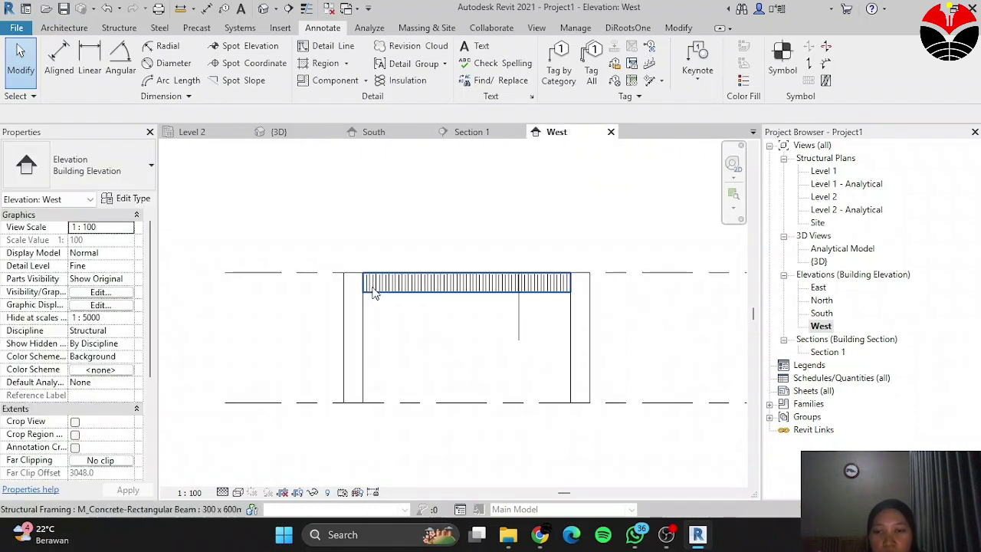
scroll(330, 283, "up", 3)
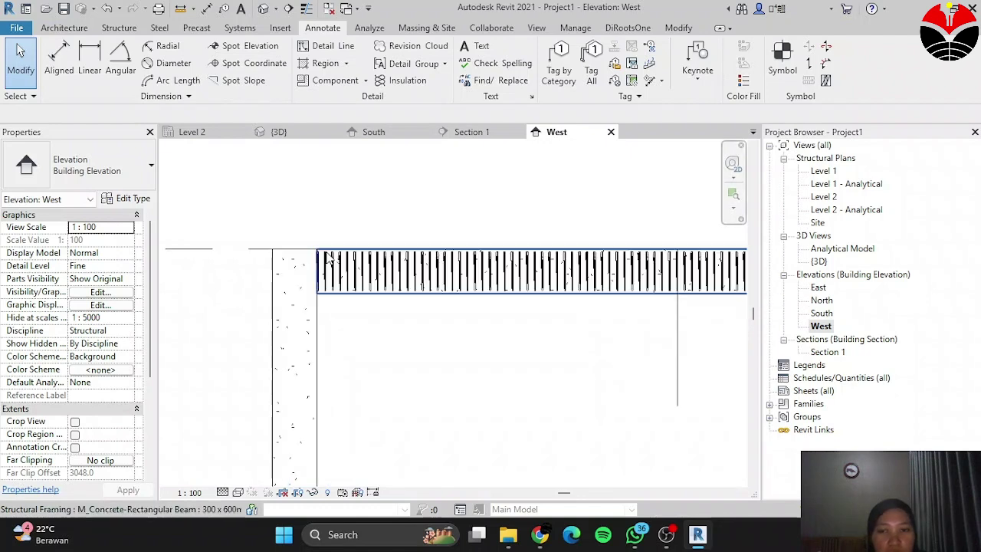
scroll(330, 297, "up", 3)
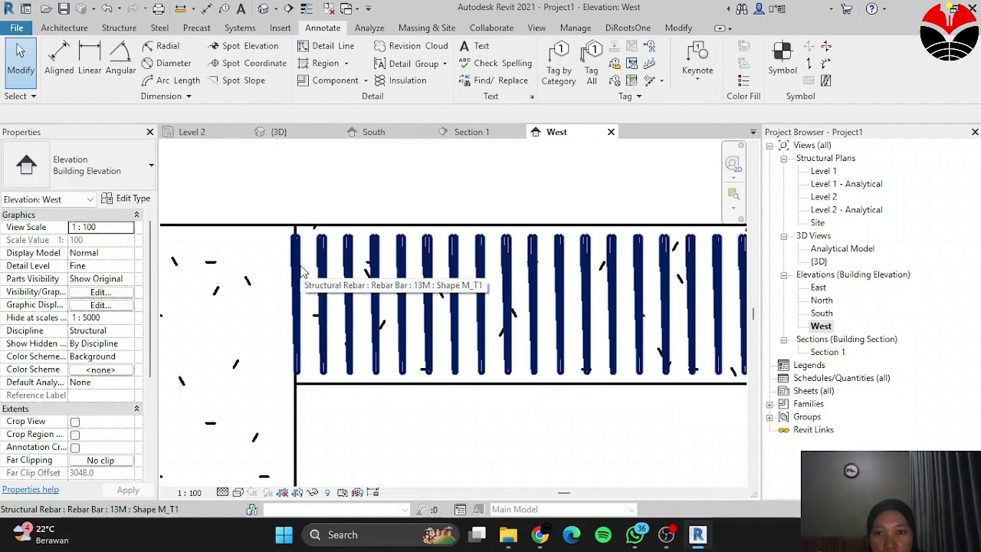
left_click(302, 272)
scroll(253, 278, "down", 3)
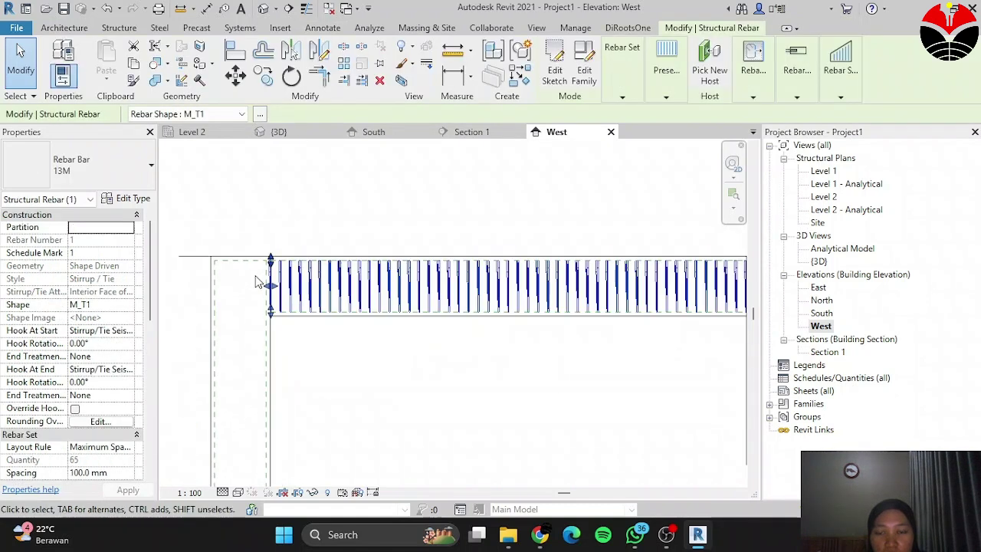
scroll(273, 310, "down", 3)
scroll(261, 292, "up", 2)
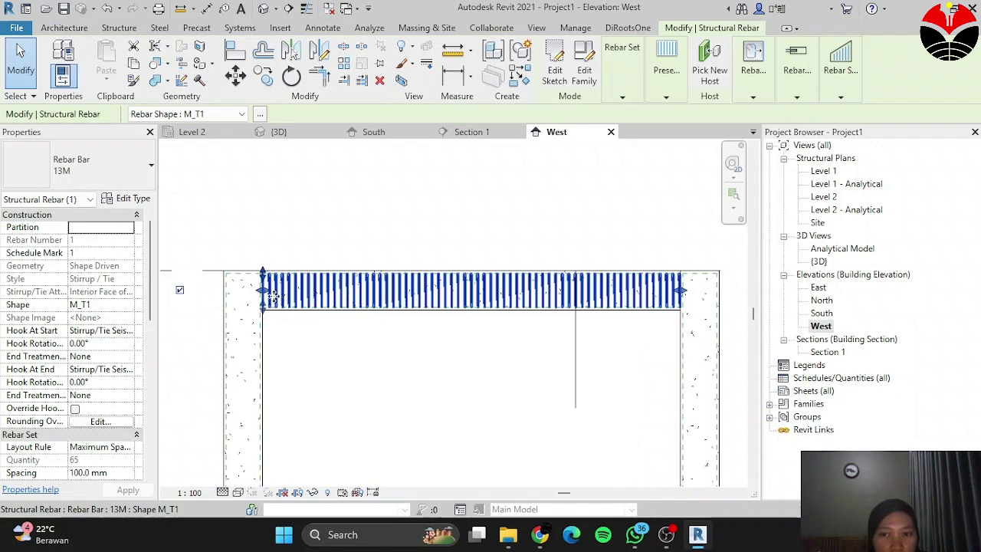
left_click_drag(264, 291, 574, 293)
scroll(580, 291, "up", 2)
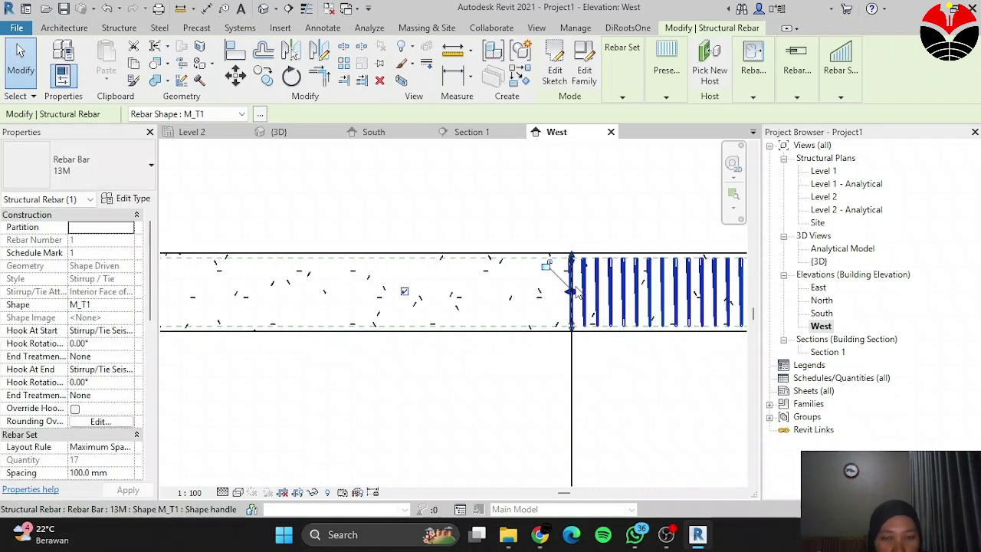
Step: Exclude the first bar of the stirrup set, the one on the vertical detail line
scroll(366, 269, "down", 2)
scroll(432, 279, "up", 2)
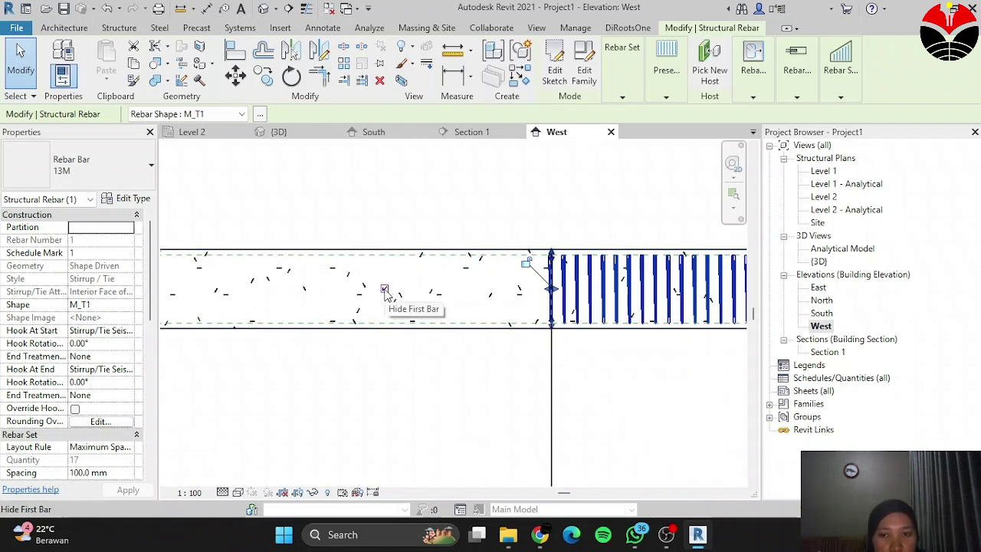
left_click(384, 290)
scroll(552, 326, "down", 2)
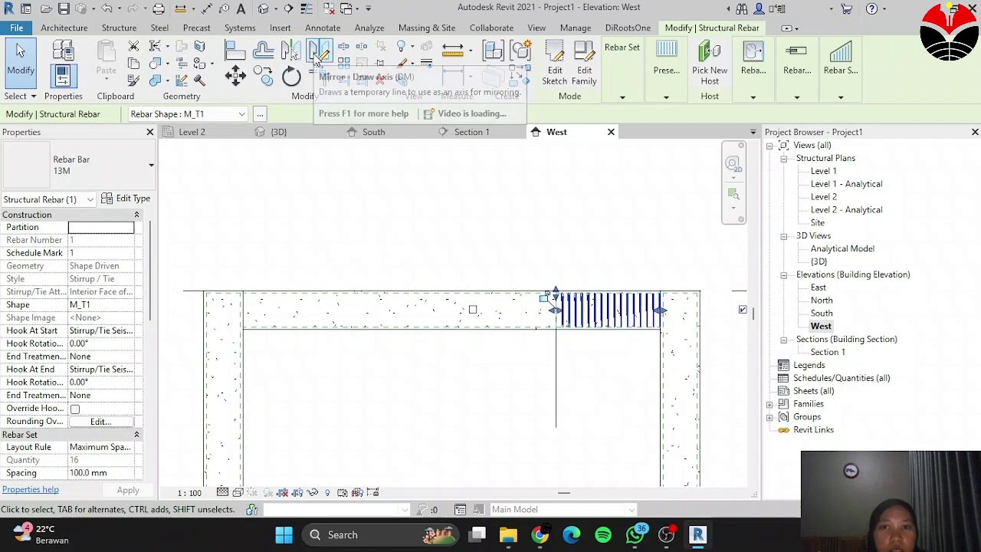
Step: Mirror a copy of the right stirrup set to the beam's left end about a vertical axis drawn through the beam's midpoint
left_click(321, 57)
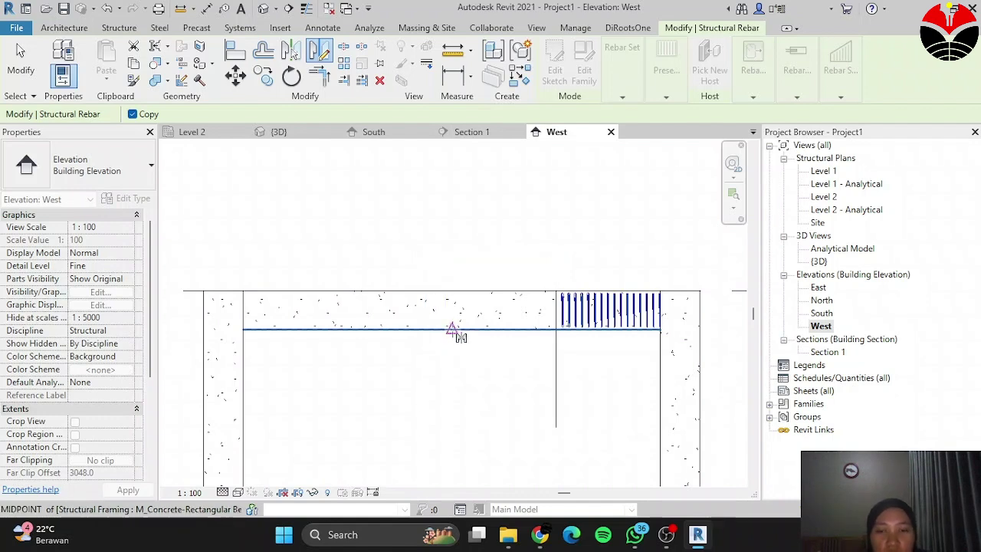
left_click(452, 330)
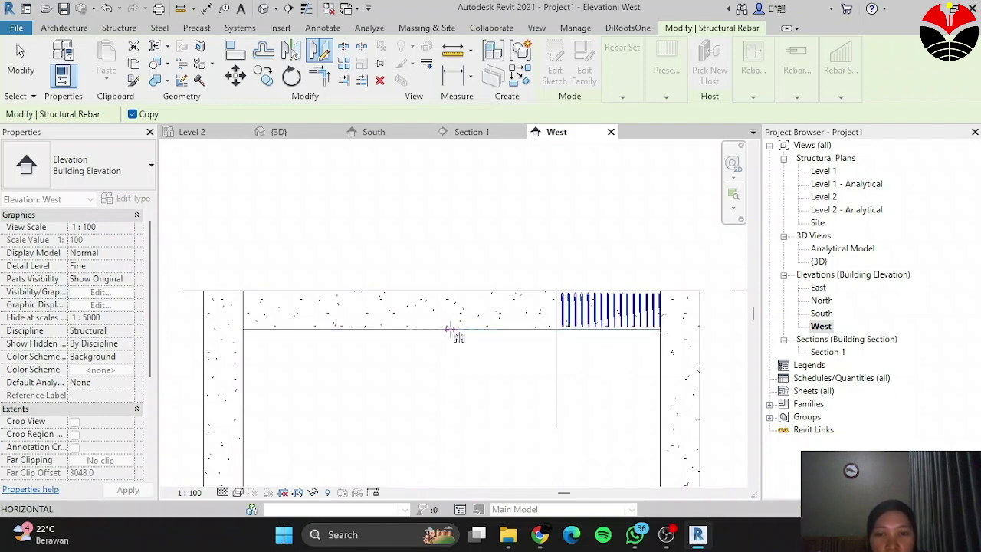
left_click(452, 202)
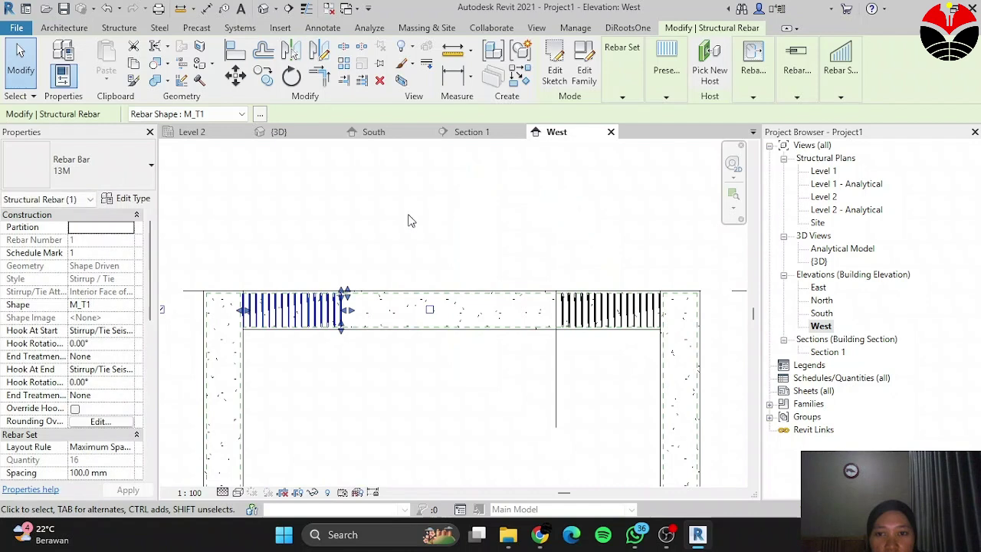
scroll(253, 338, "down", 1)
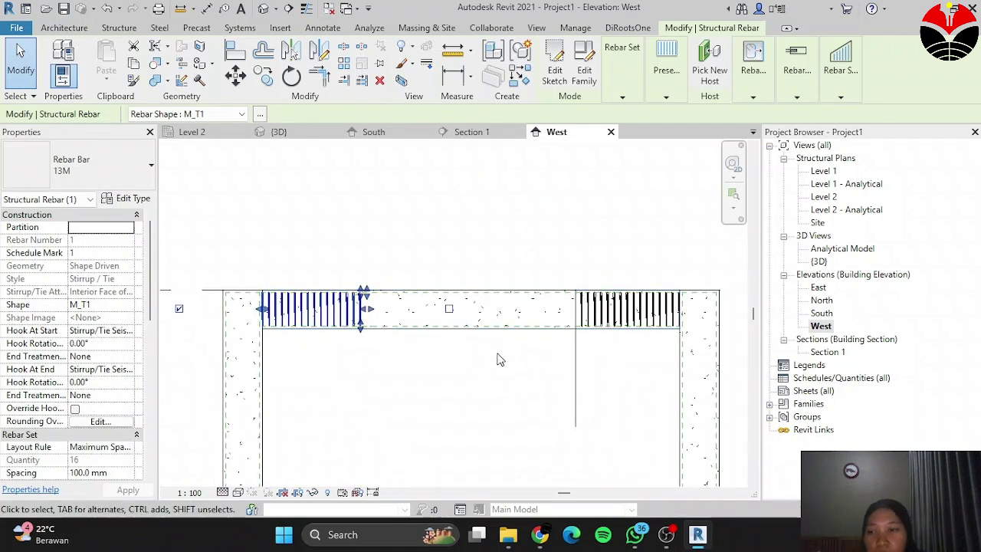
key("Escape")
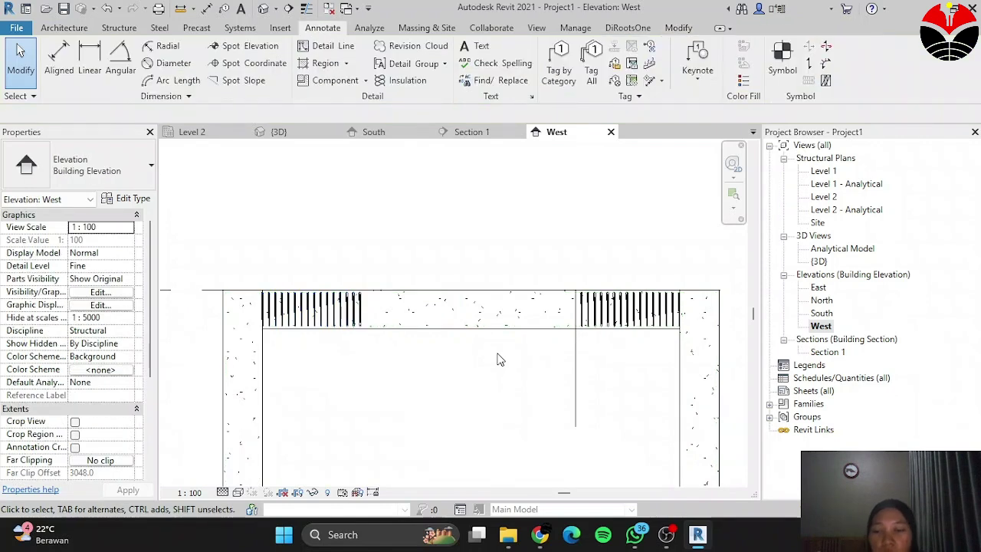
scroll(288, 300, "up", 6)
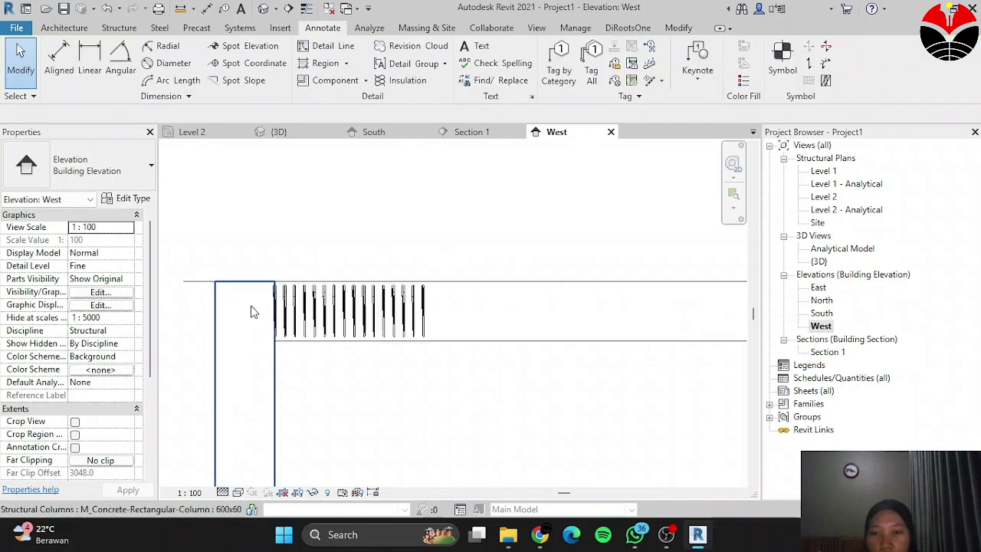
Step: Copy the left stirrup set along the beam, from the bottom end of its first bar to that of its last bar
scroll(259, 276, "up", 1)
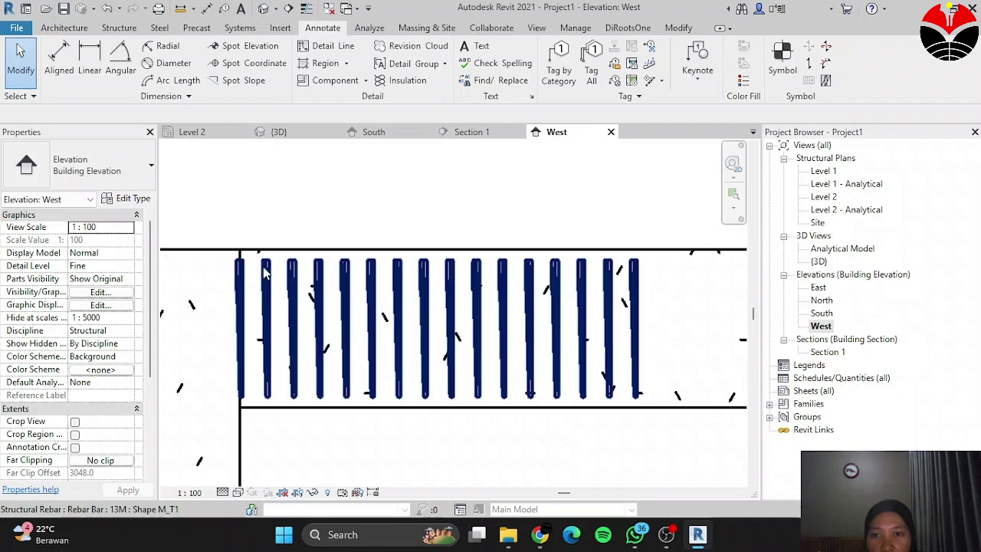
left_click(264, 272)
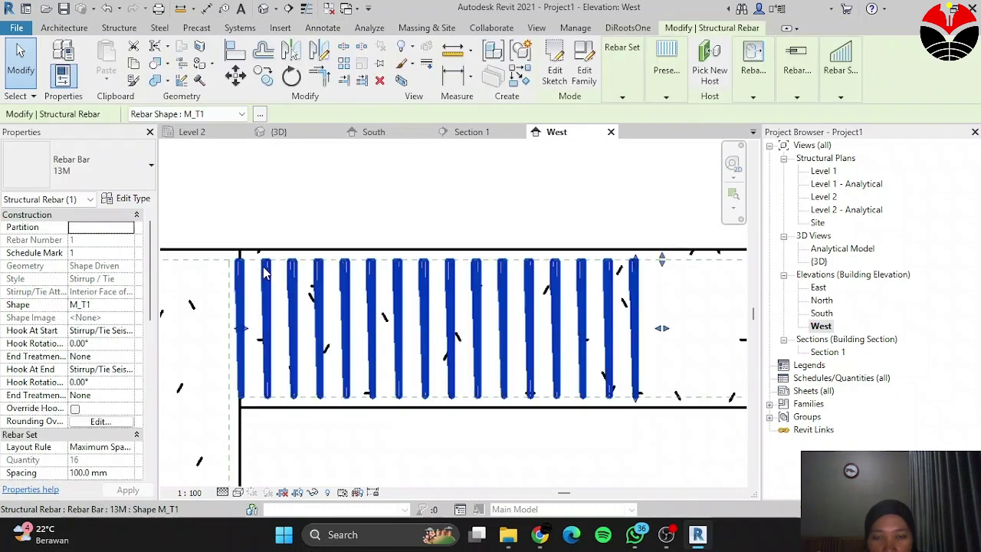
scroll(261, 343, "down", 3)
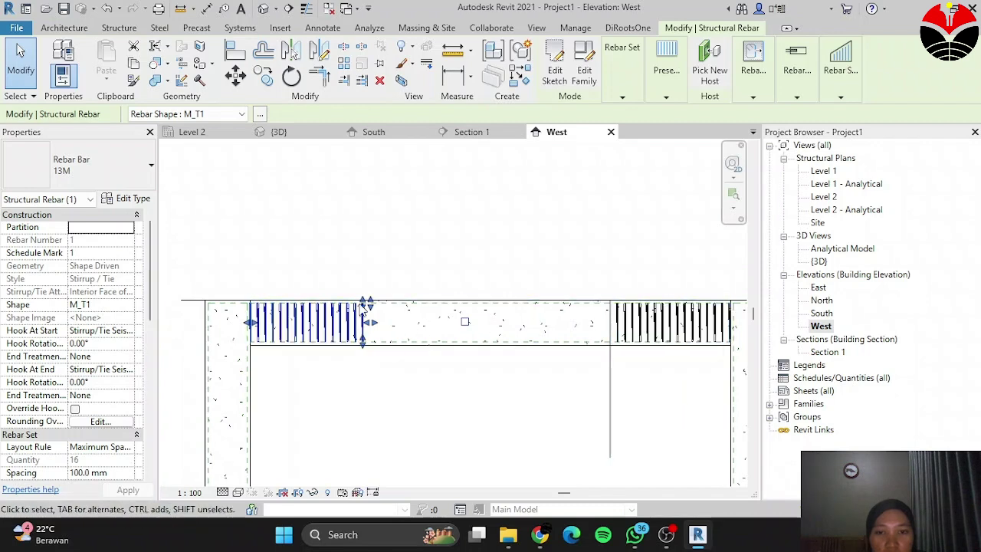
scroll(337, 337, "up", 3)
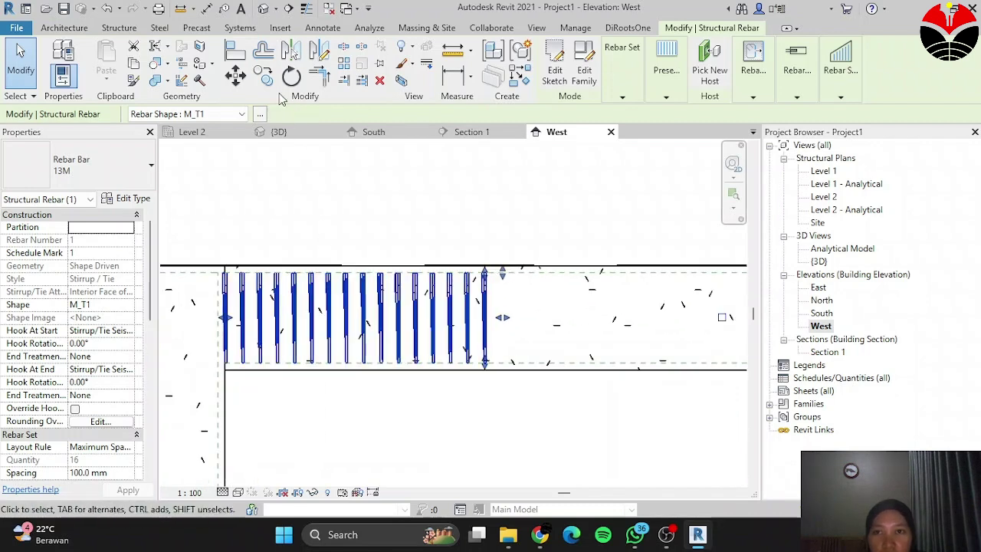
left_click(263, 75)
scroll(214, 324, "up", 4)
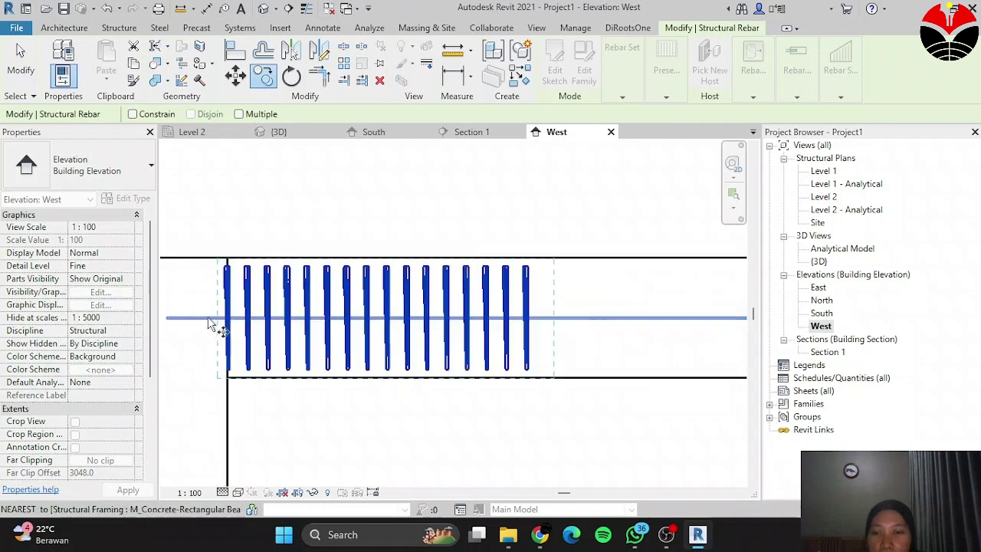
scroll(226, 403, "up", 3)
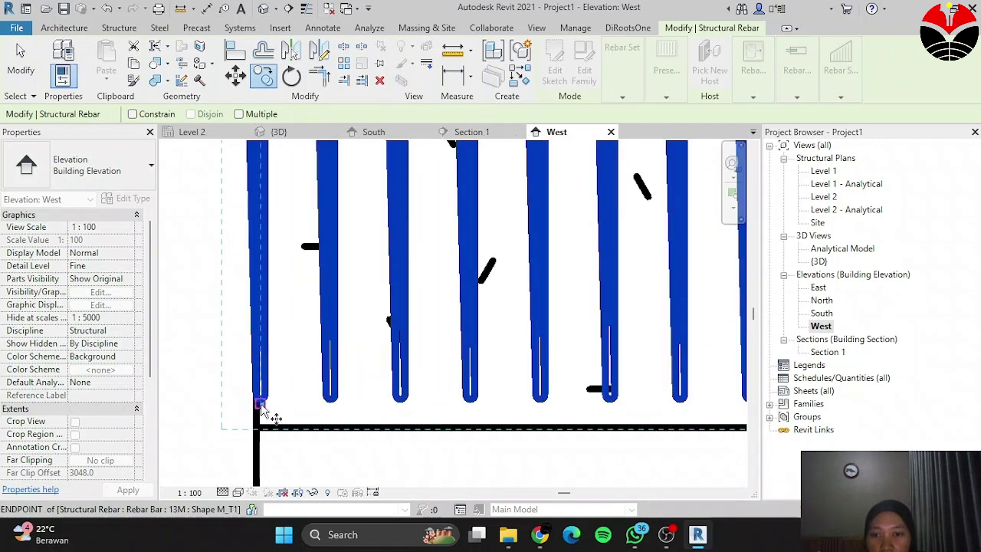
left_click(261, 408)
scroll(197, 394, "down", 5)
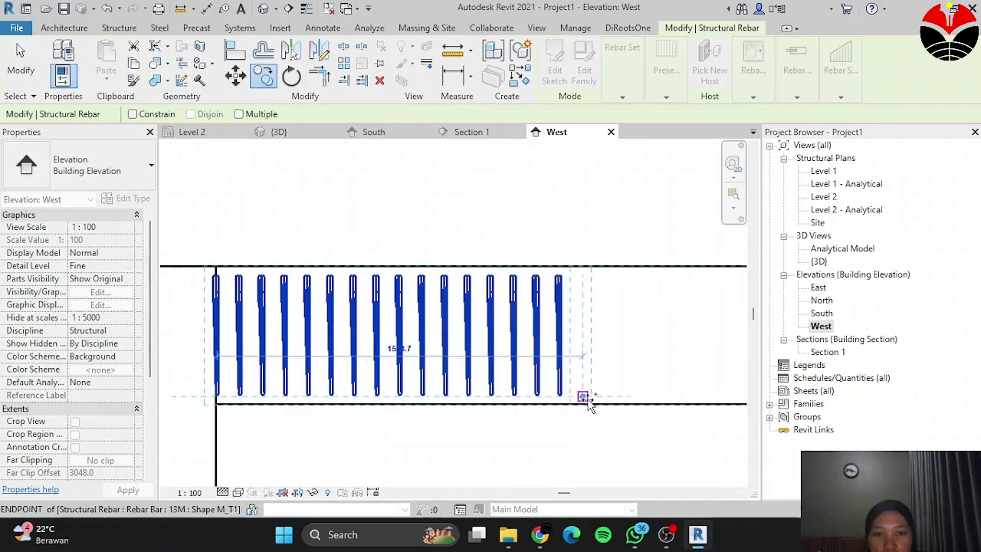
scroll(587, 405, "up", 6)
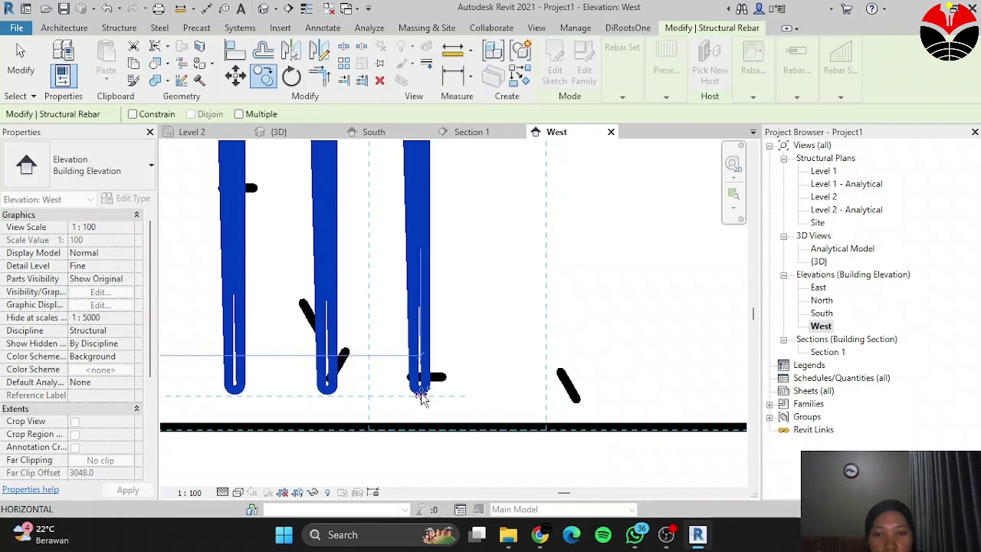
left_click(421, 397)
scroll(542, 365, "down", 5)
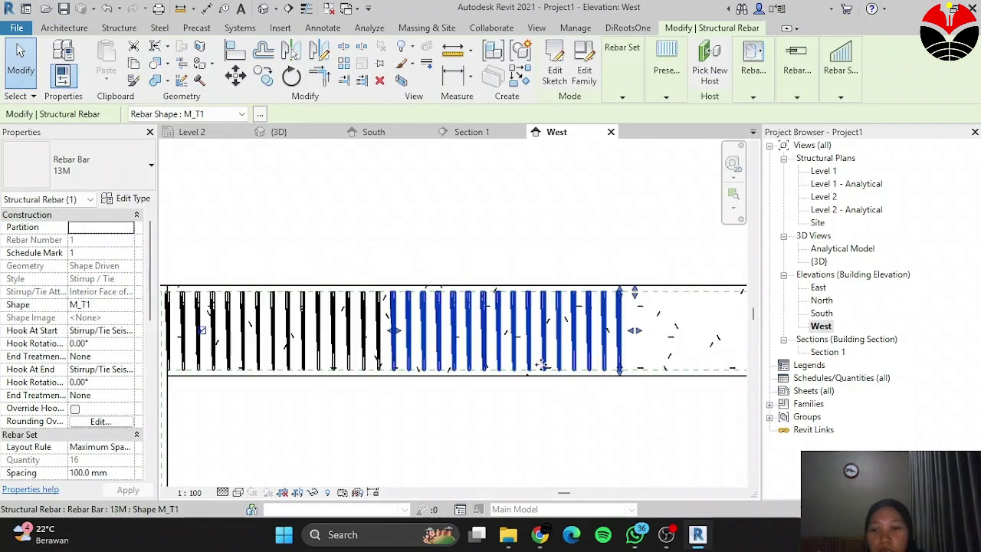
key("Escape")
scroll(488, 354, "down", 2)
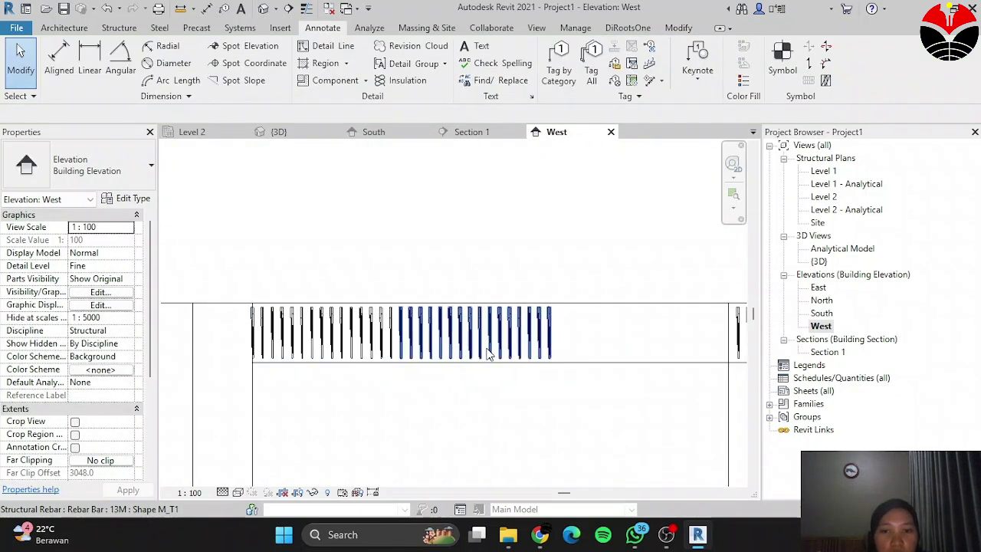
Step: Stretch the copied stirrup set across the middle of the beam until it meets the right end set
scroll(537, 349, "up", 4)
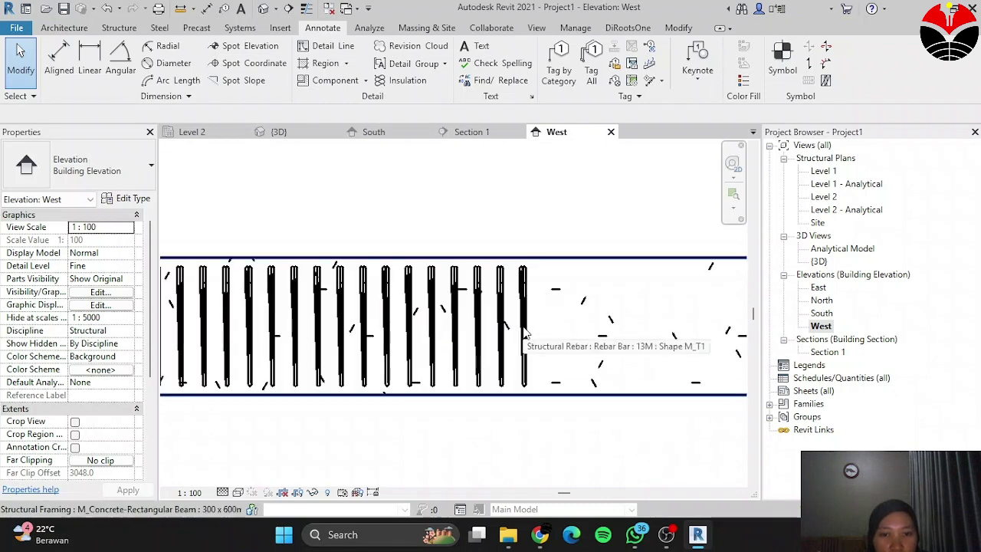
left_click(521, 371)
scroll(460, 341, "down", 2)
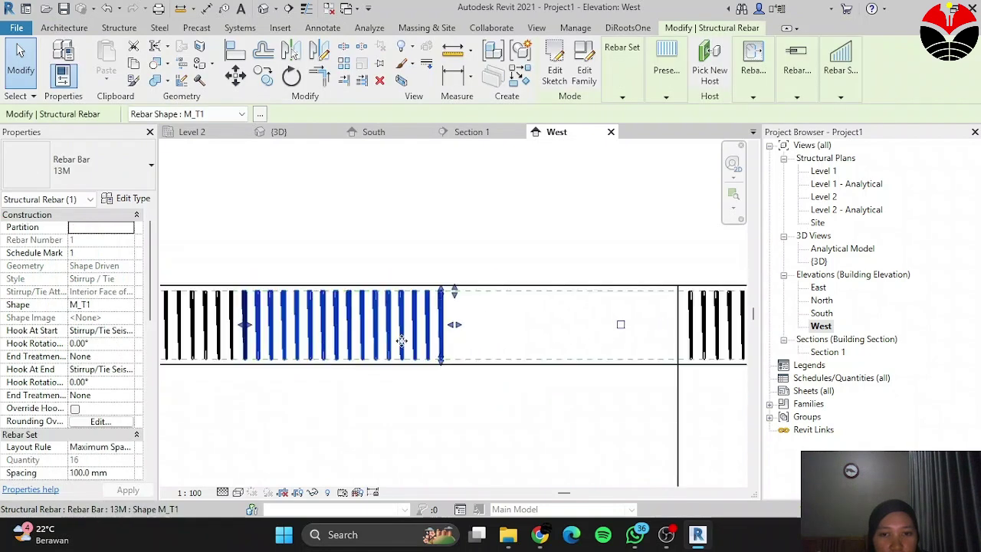
left_click_drag(455, 327, 690, 322)
scroll(700, 327, "up", 4)
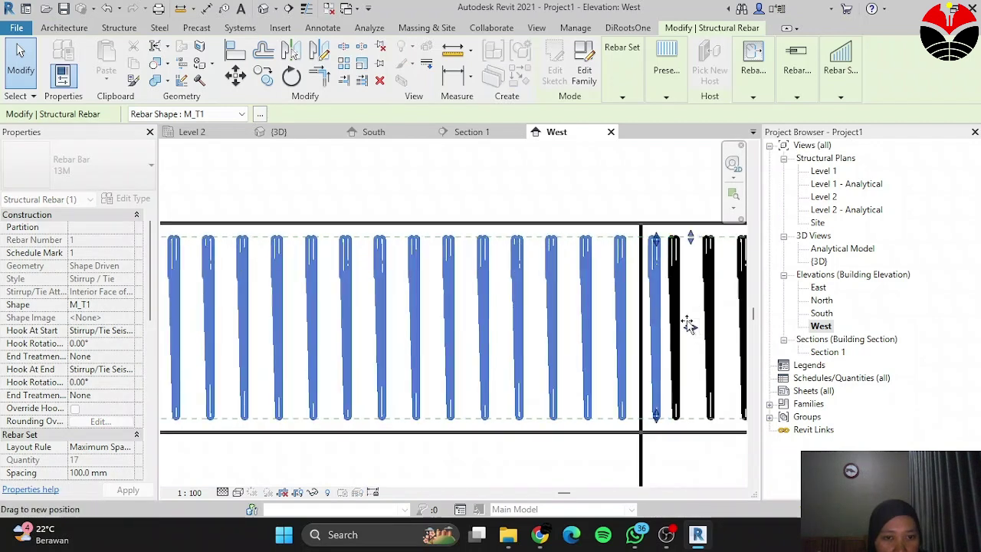
scroll(552, 341, "down", 4)
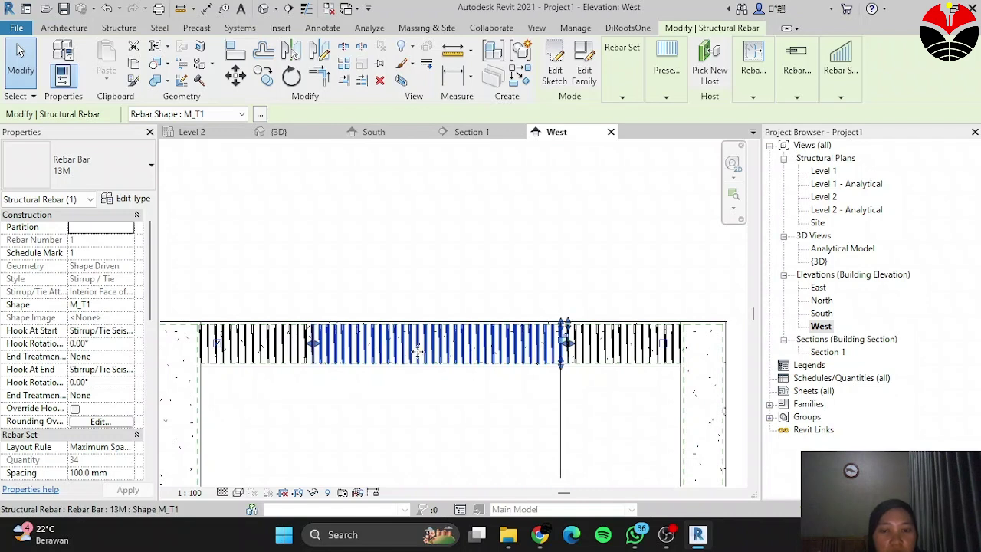
Step: Set the middle stirrup set's maximum spacing to 200 mm
scroll(403, 383, "up", 1)
left_click(627, 76)
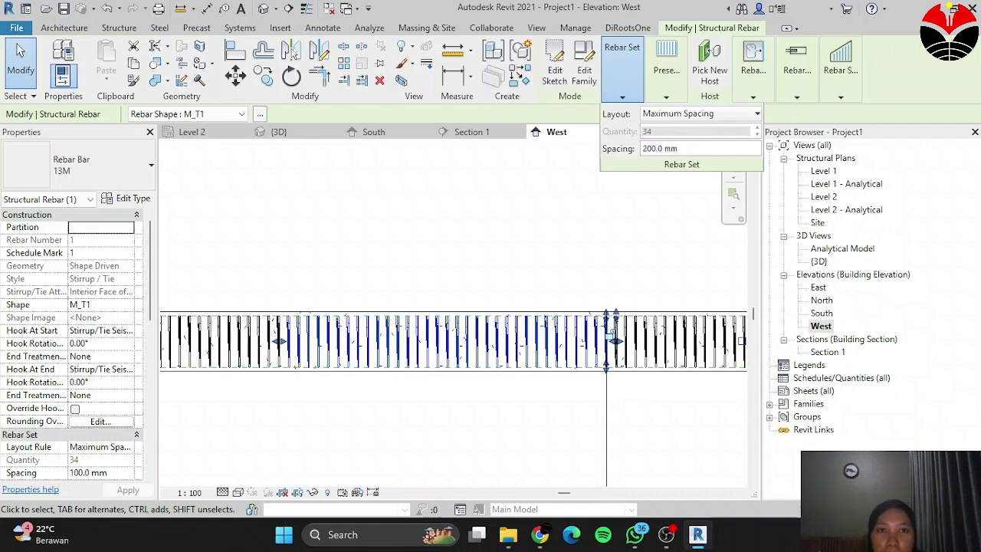
key("Return")
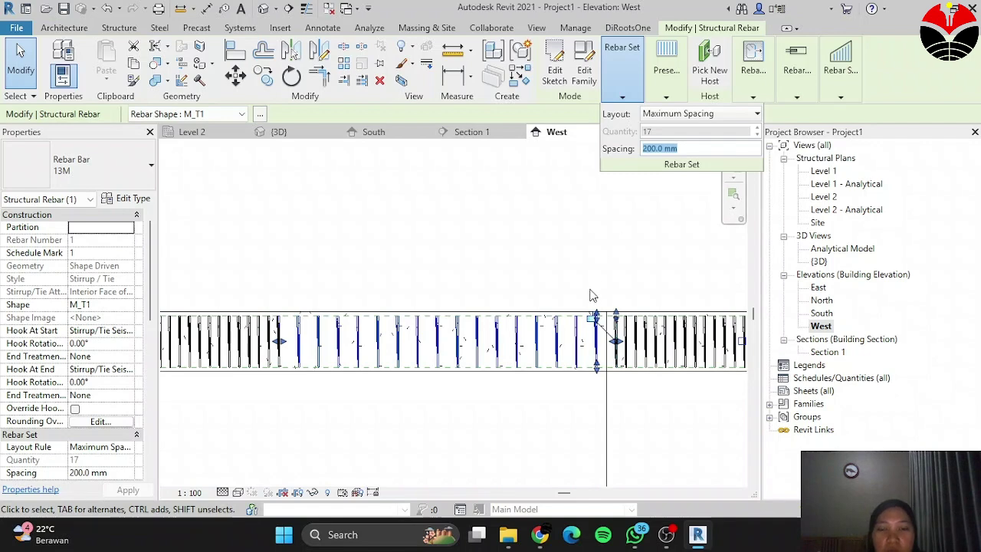
scroll(592, 295, "down", 2)
key("Escape")
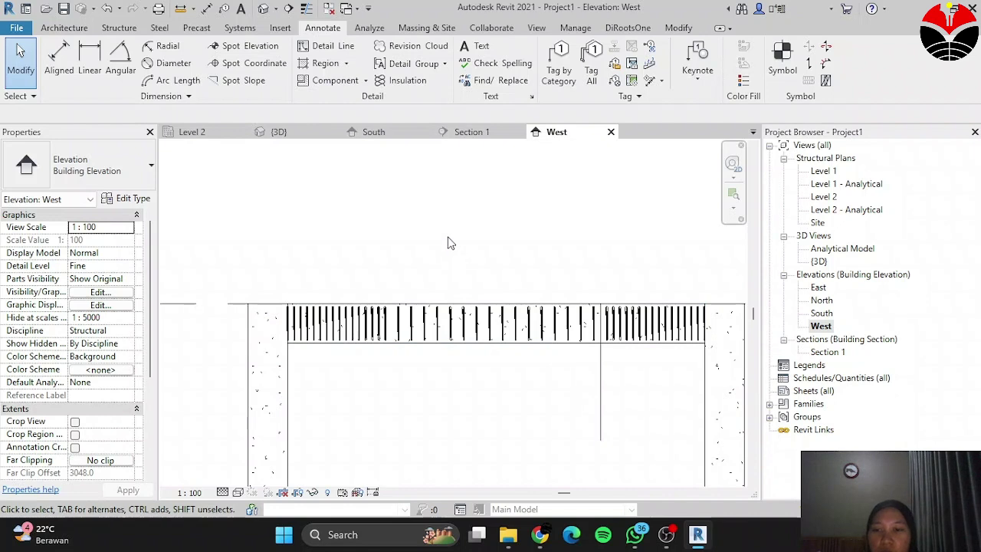
Step: In the Section 1 view, start placing rebar in the concrete beam with the straight shape M_00
left_click(487, 132)
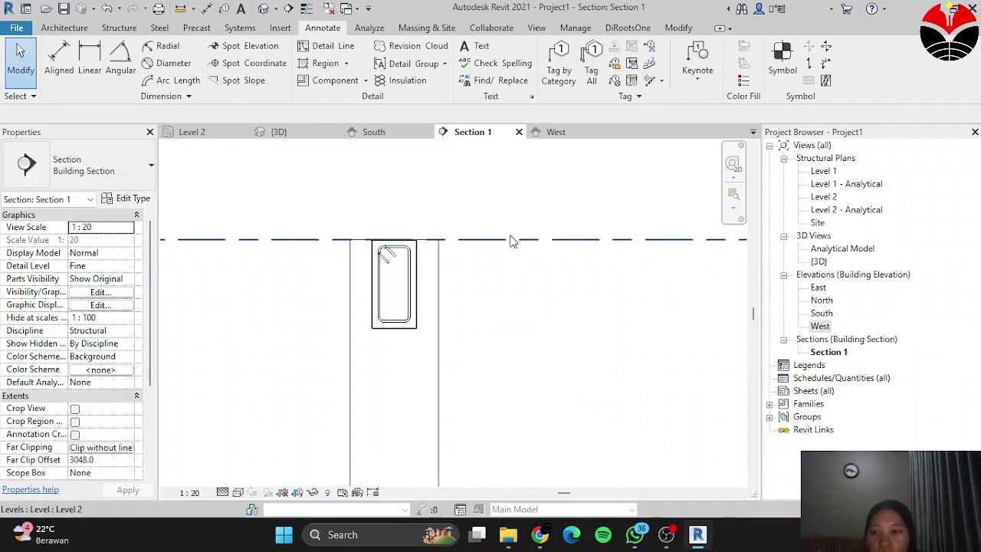
scroll(306, 263, "up", 1)
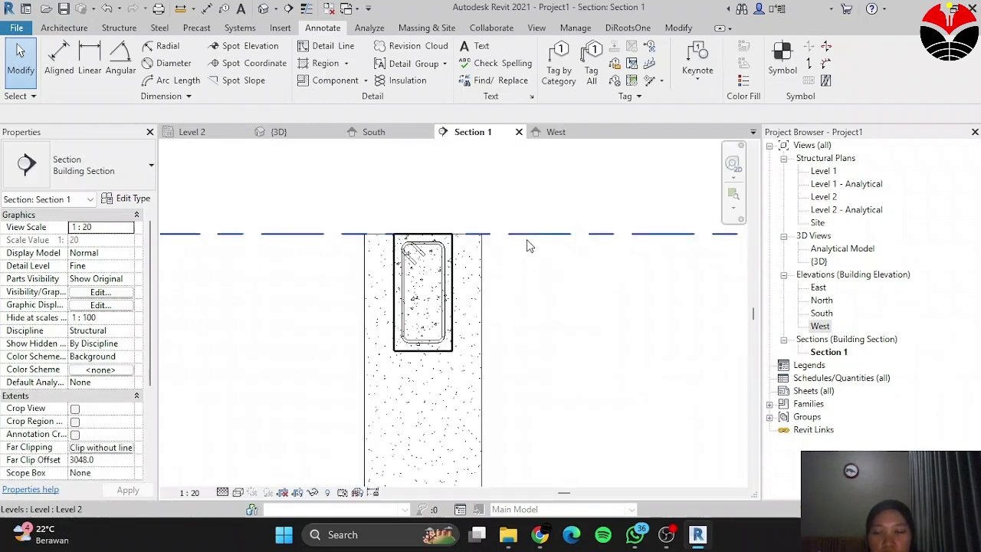
scroll(405, 244, "up", 1)
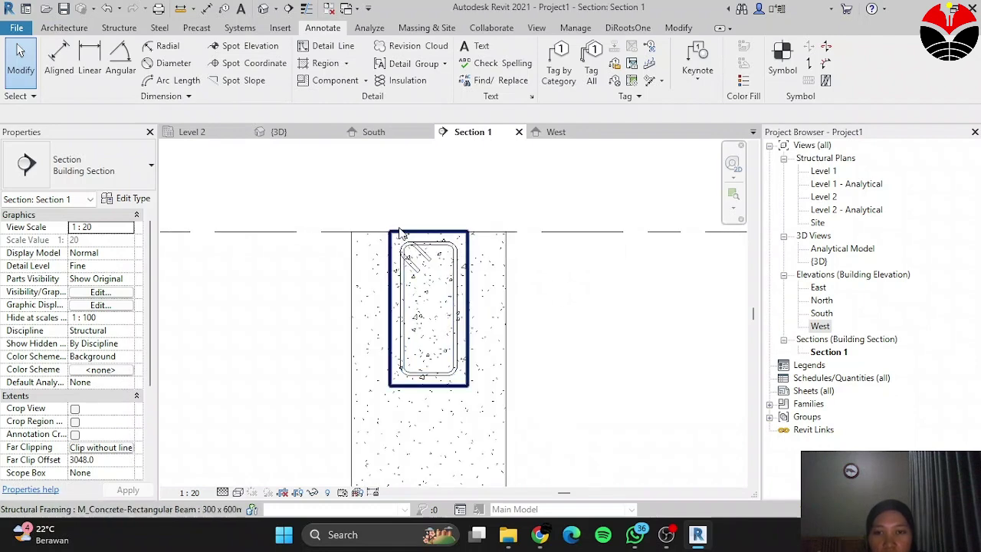
left_click(400, 233)
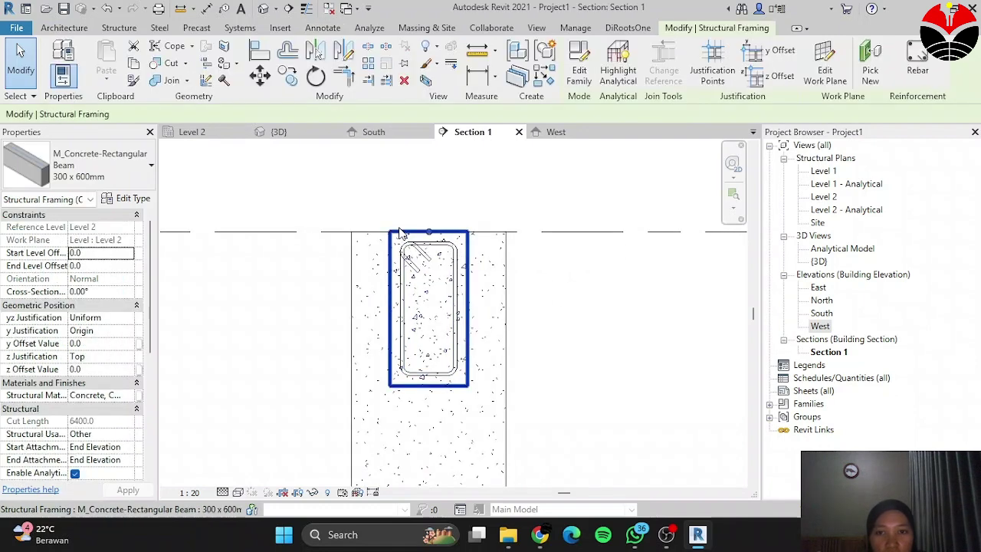
left_click(919, 65)
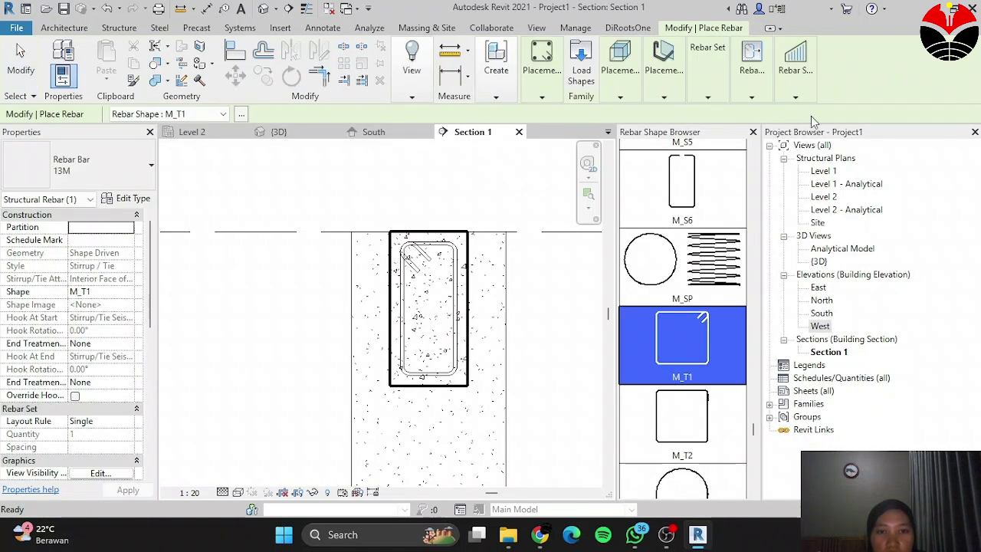
scroll(692, 322, "up", 10)
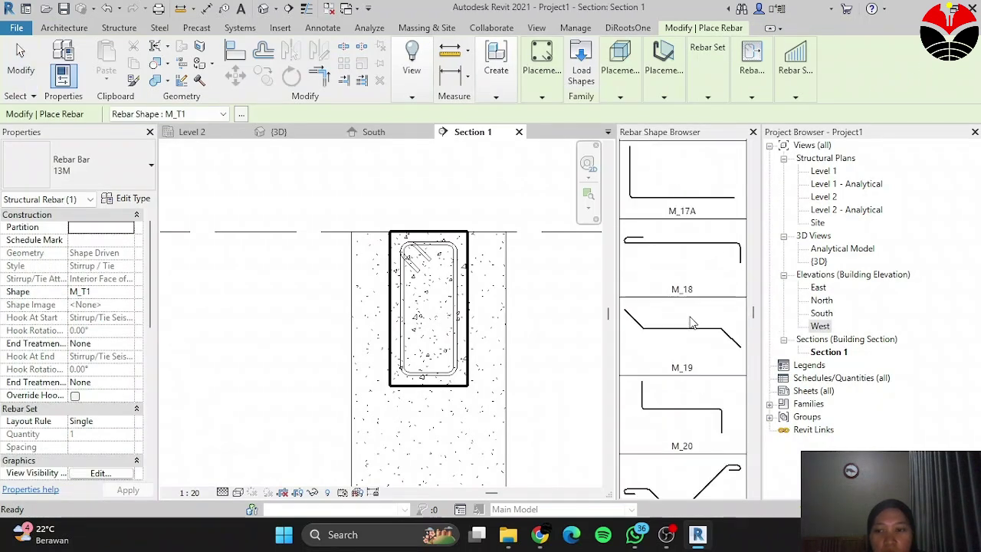
scroll(692, 323, "up", 10)
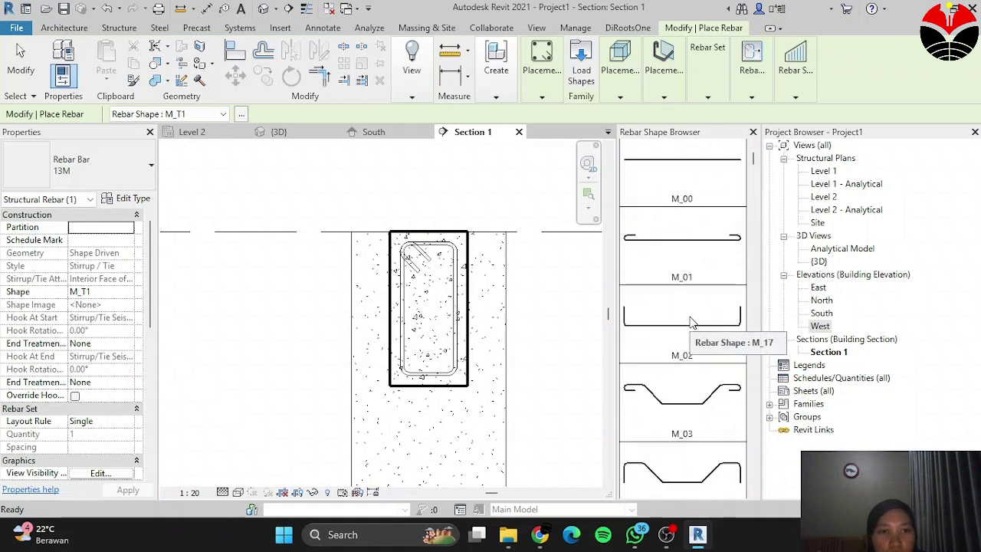
left_click(694, 186)
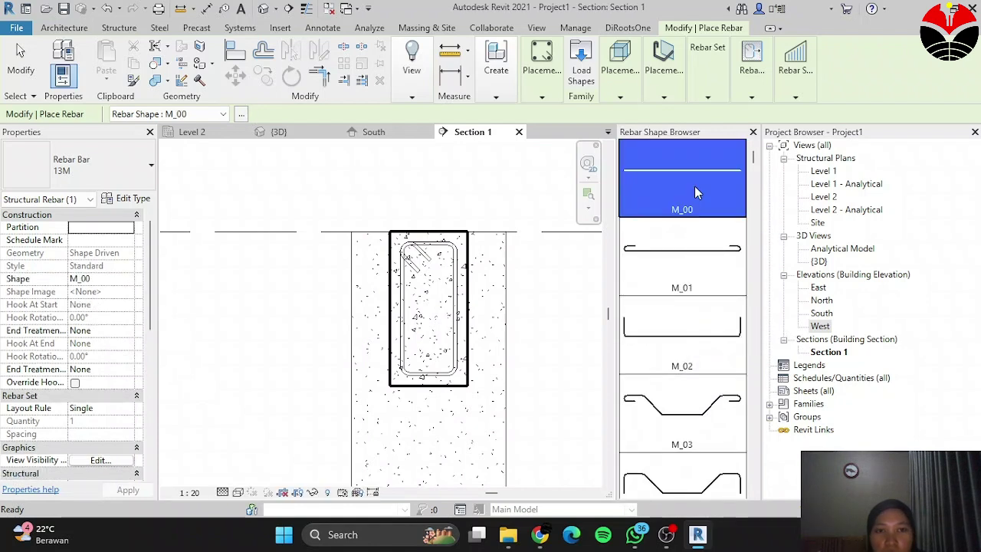
Step: Place a 13M bar perpendicular to cover inside the stirrup's top corner opposite the hooks
mouse_move(660, 99)
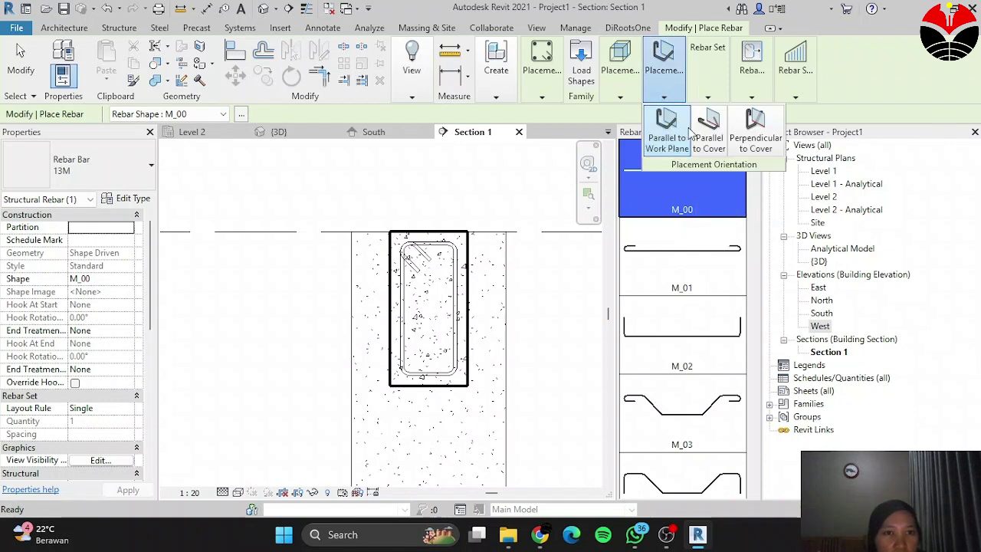
left_click(771, 154)
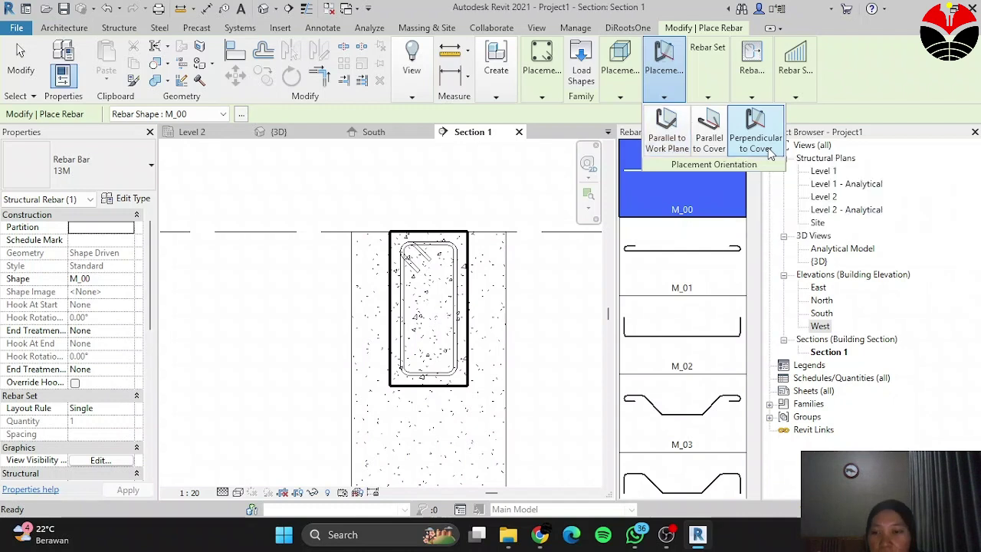
scroll(424, 275, "up", 4)
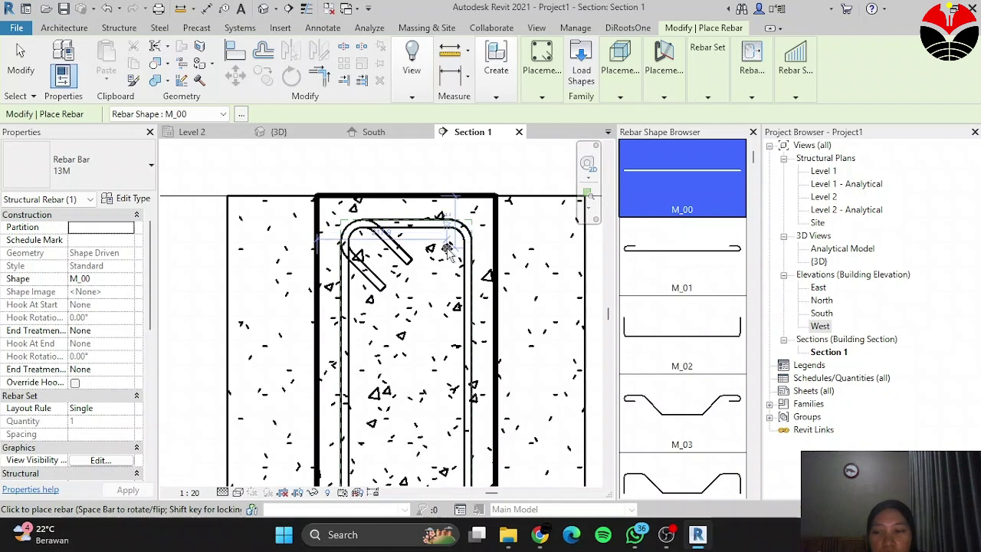
scroll(437, 258, "up", 1)
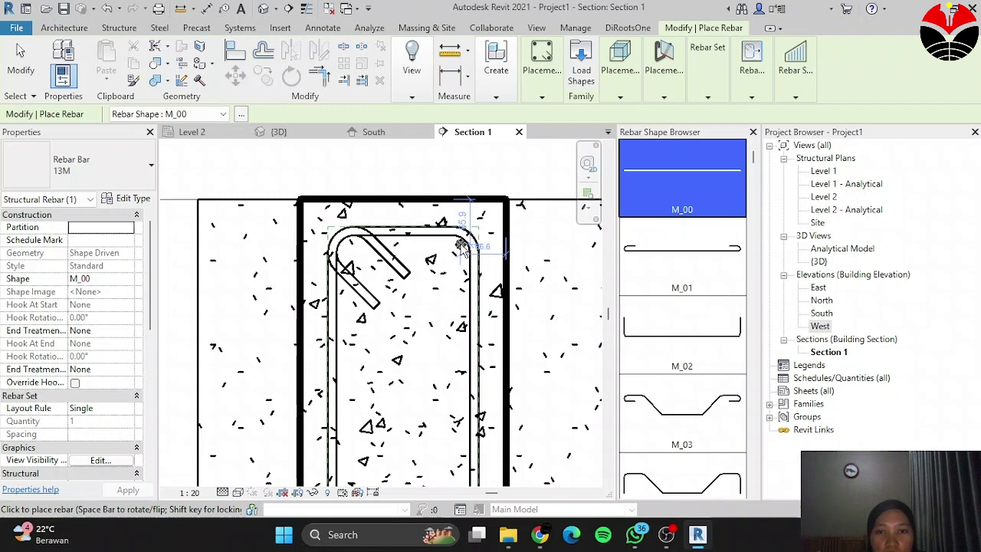
left_click(461, 244)
scroll(463, 249, "up", 3)
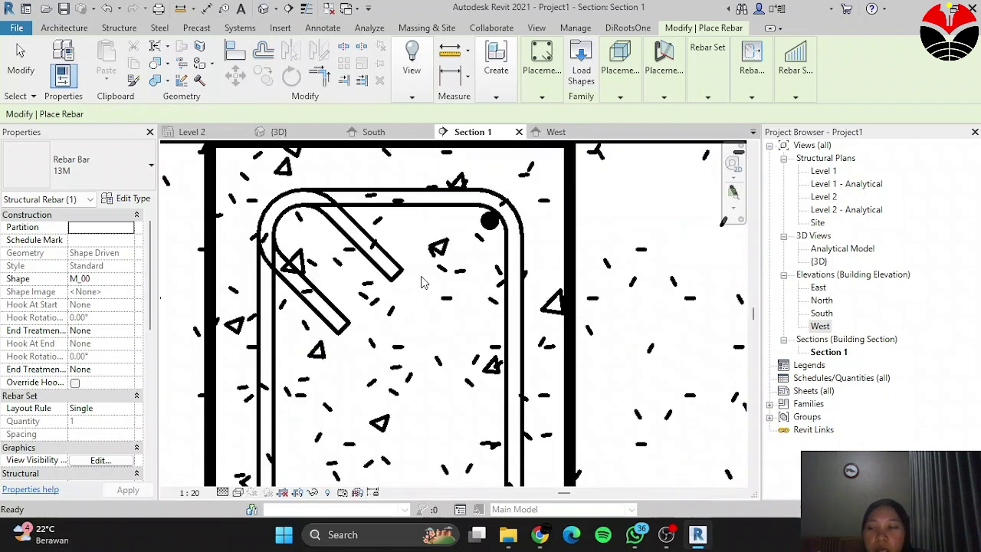
key("Escape")
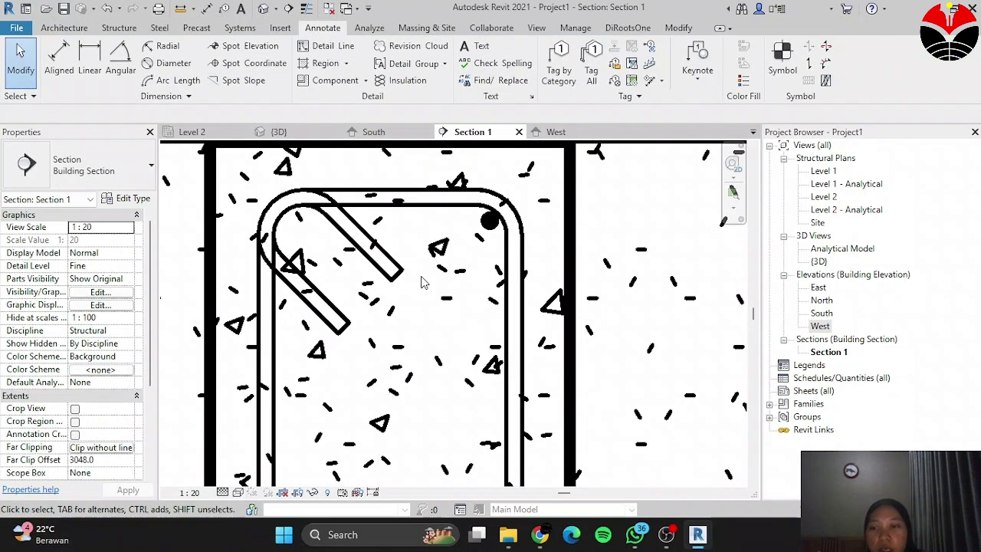
Step: Distribute the top longitudinal bar with the Fixed Number layout, using a quantity of 3
left_click(496, 229)
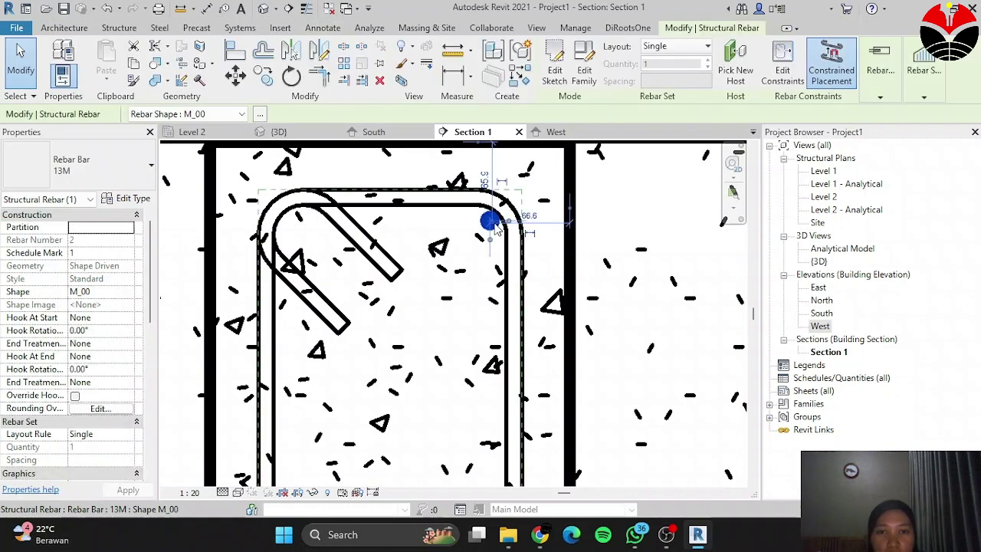
left_click(665, 48)
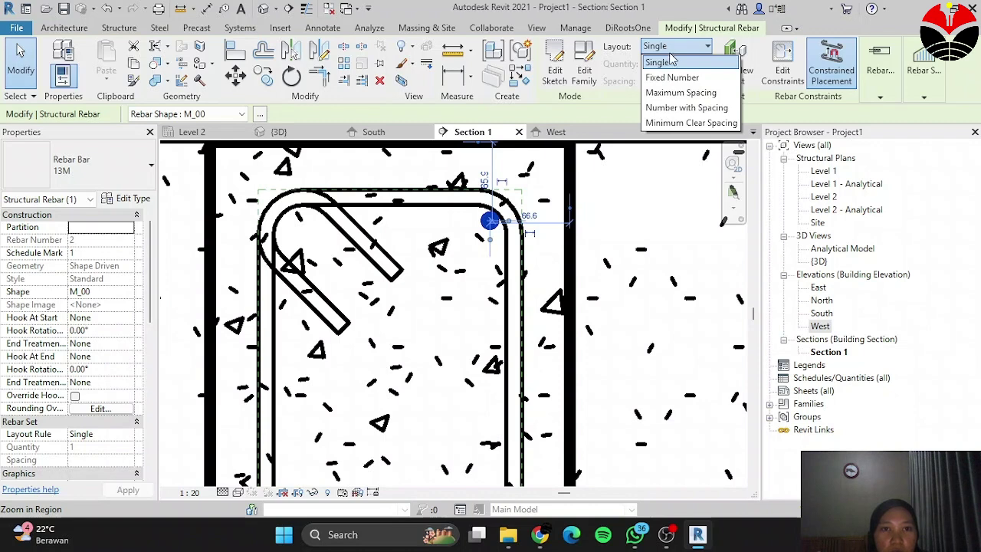
left_click(679, 78)
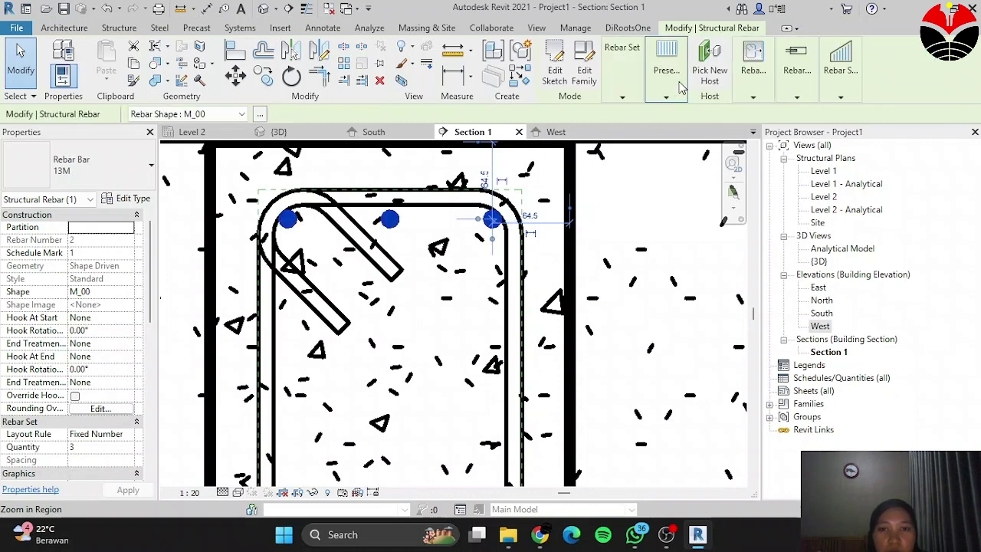
left_click(664, 86)
mouse_move(622, 96)
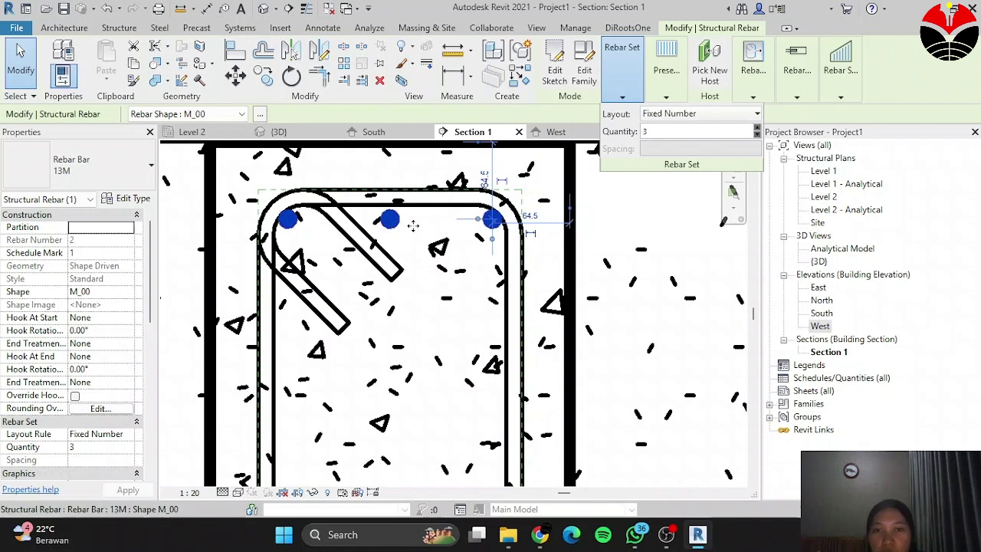
Step: Copy the three-bar top longitudinal set straight down about 440 mm, to just above the stirrup's bottom leg
key("Escape")
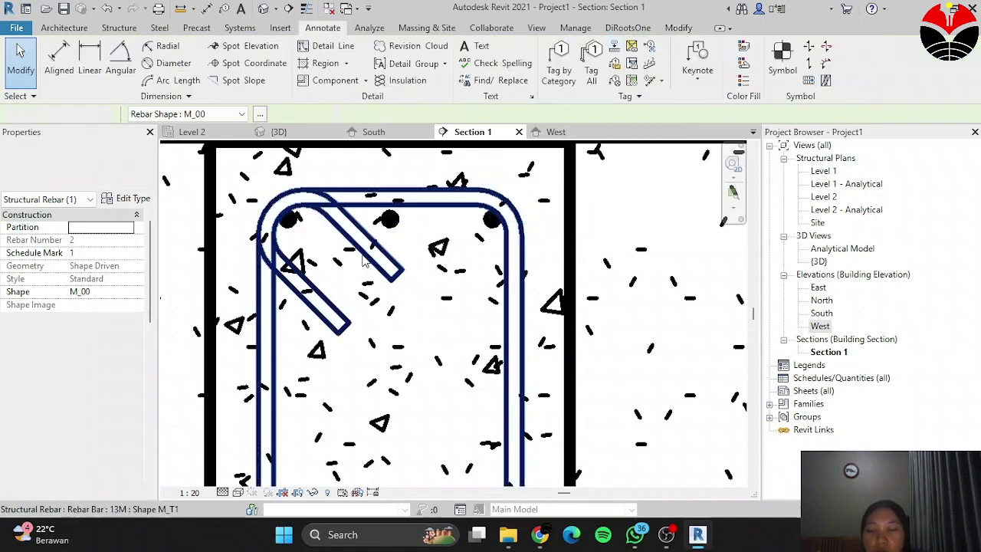
scroll(366, 261, "down", 4)
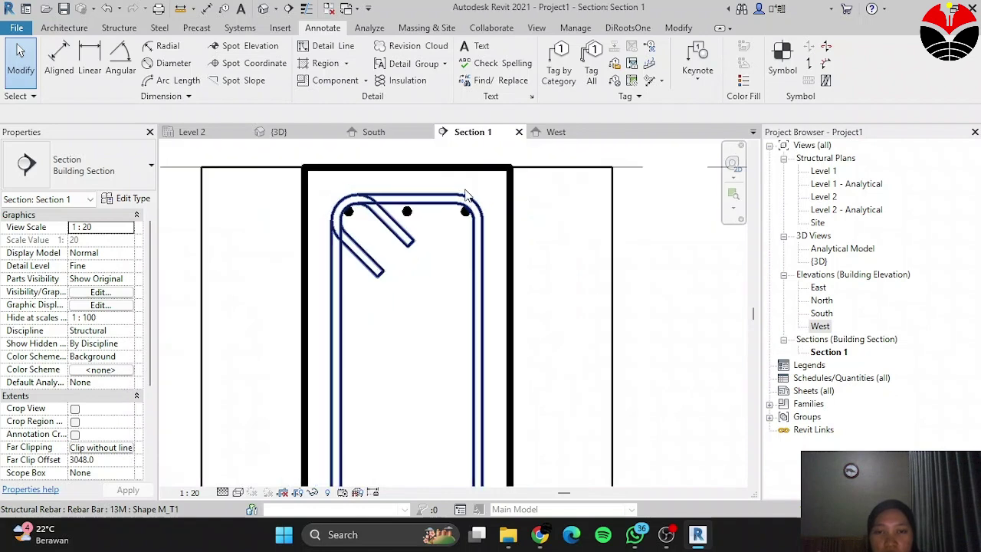
scroll(435, 193, "up", 2)
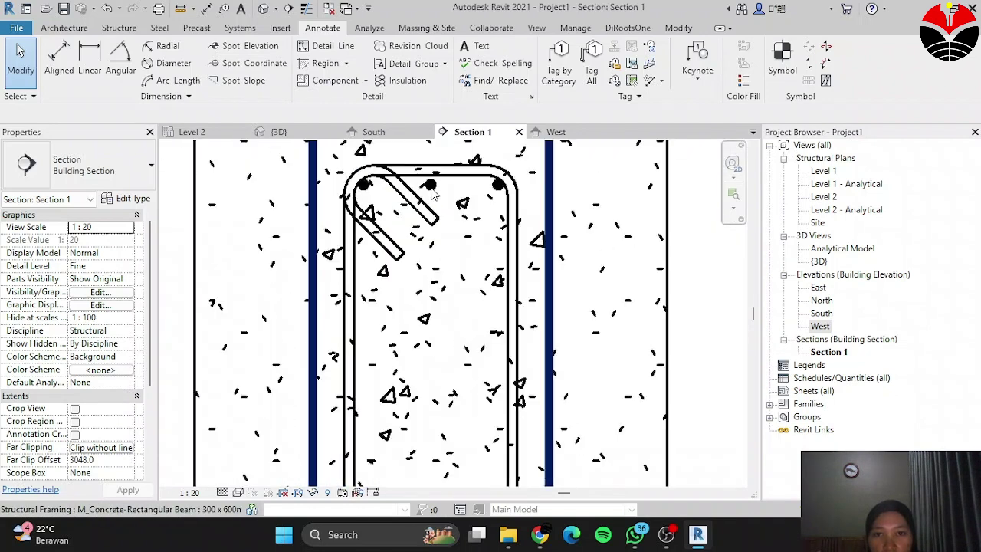
scroll(498, 190, "up", 2)
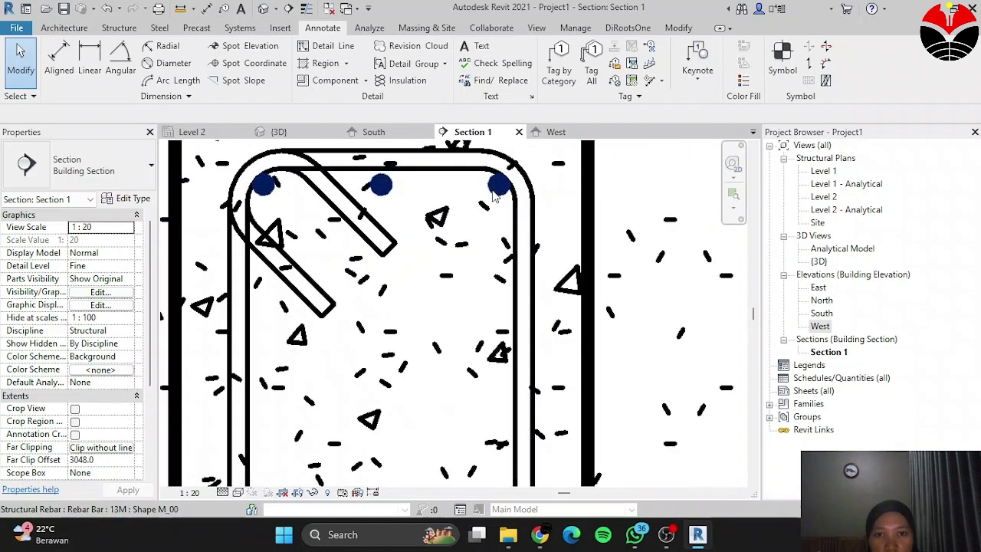
left_click(426, 198)
scroll(418, 264, "down", 4)
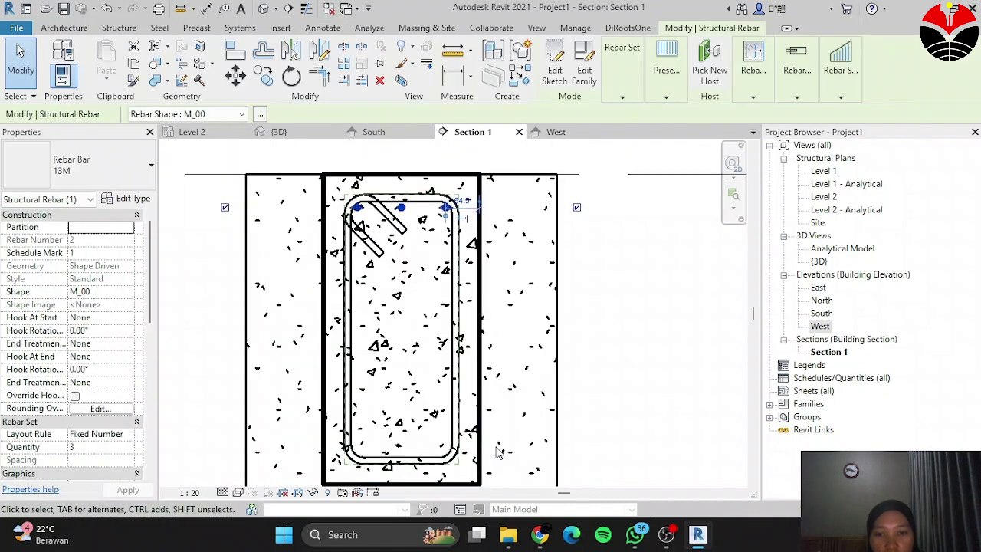
left_click(263, 77)
scroll(460, 211, "up", 5)
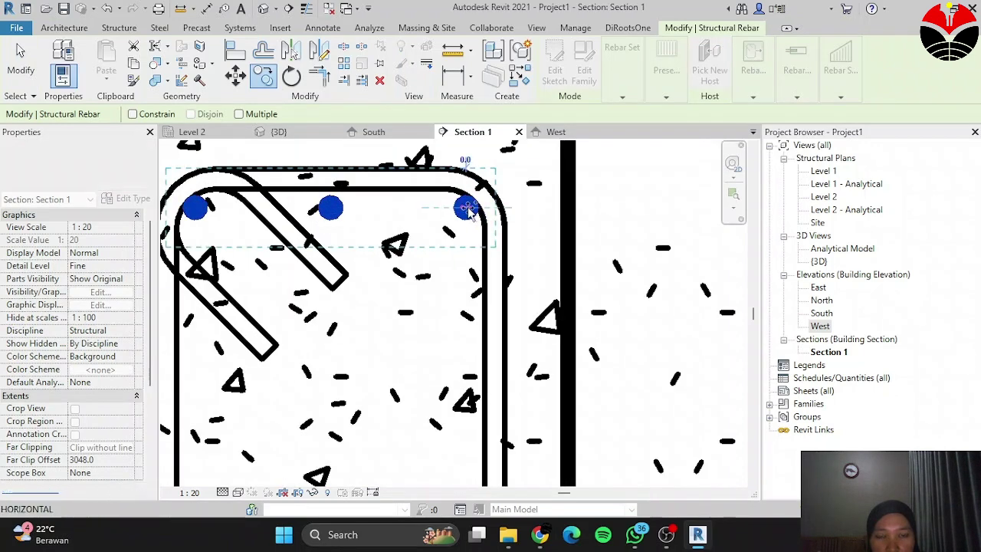
left_click(469, 208)
scroll(460, 192, "down", 2)
scroll(458, 188, "down", 2)
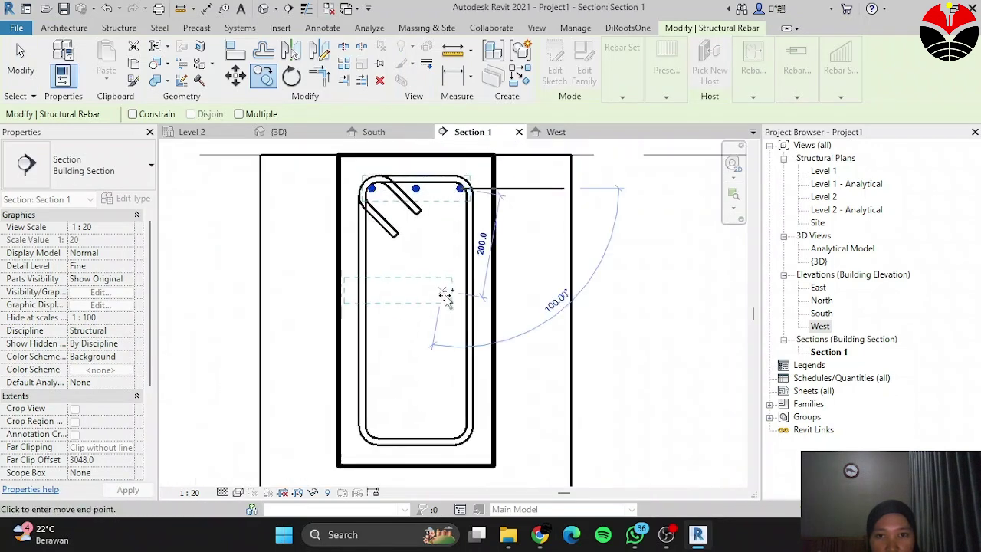
scroll(457, 390, "up", 1)
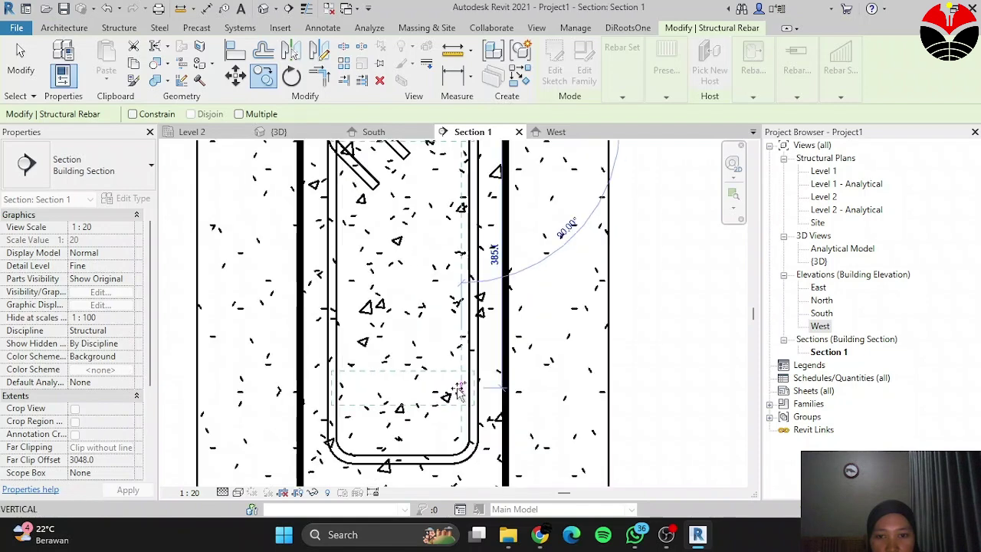
scroll(458, 425, "up", 1)
scroll(458, 427, "up", 1)
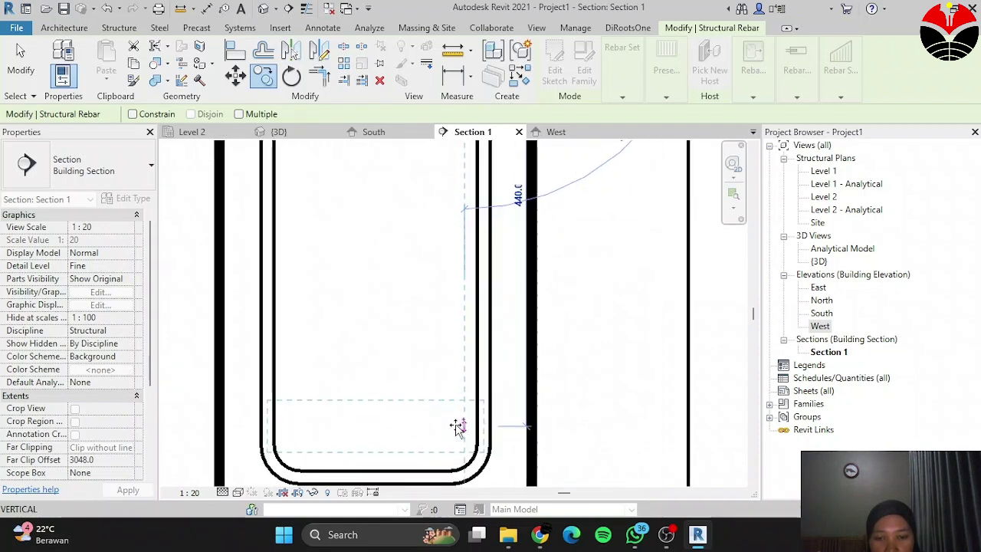
left_click(457, 429)
scroll(414, 367, "down", 1)
scroll(401, 432, "up", 2)
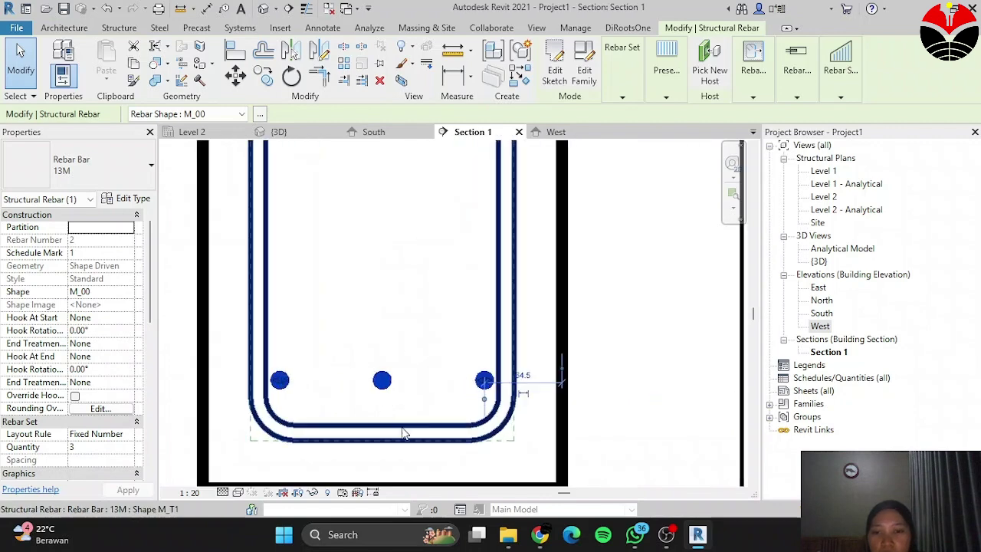
key("Escape")
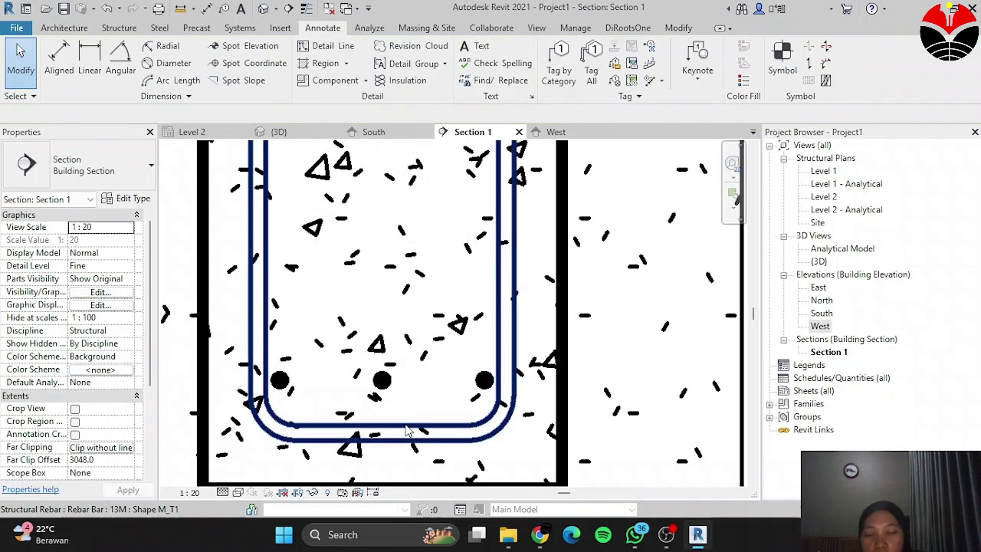
Step: Edit the constraints of the bottom longitudinal bar set and set its offset from the beam's bottom cover to 0 mm
scroll(373, 444, "up", 1)
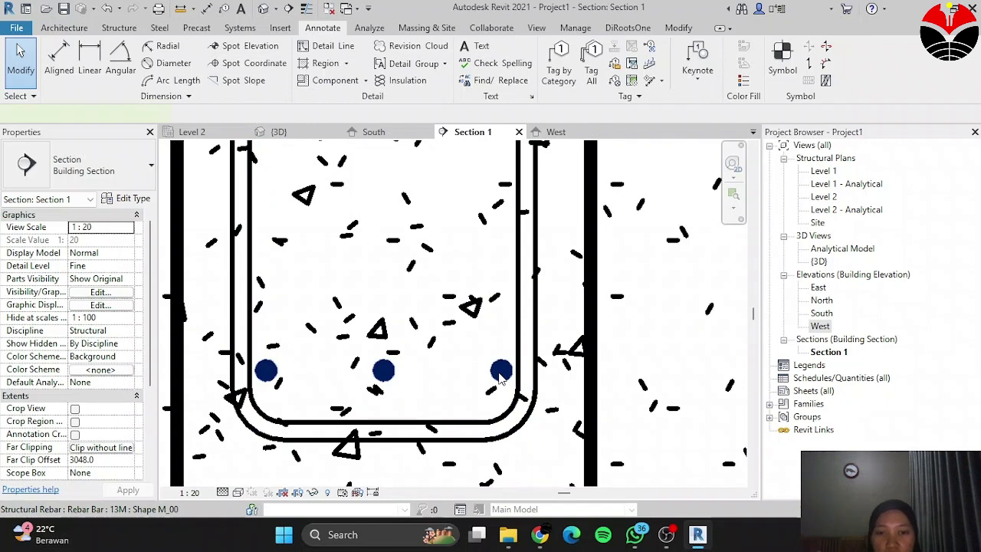
left_click(500, 376)
left_click(766, 93)
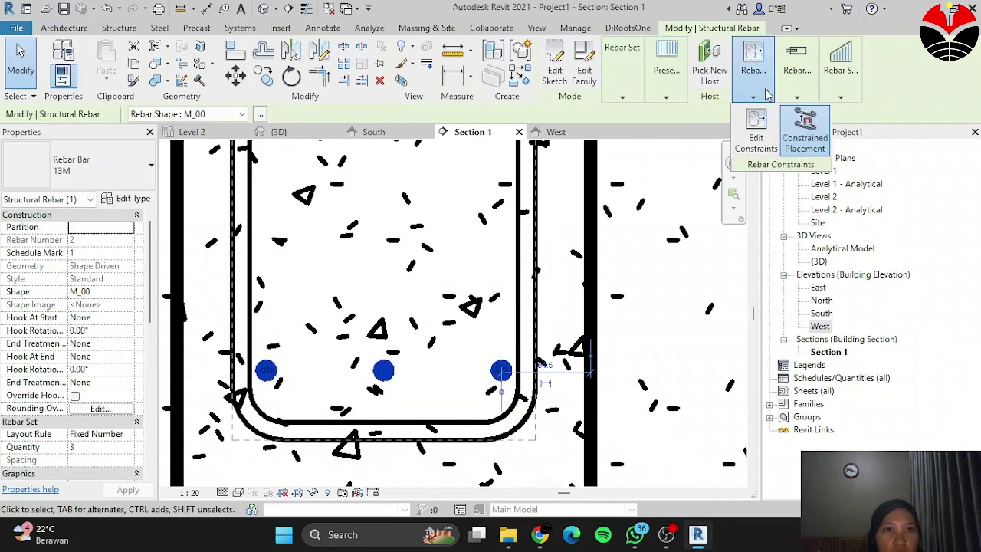
left_click(764, 147)
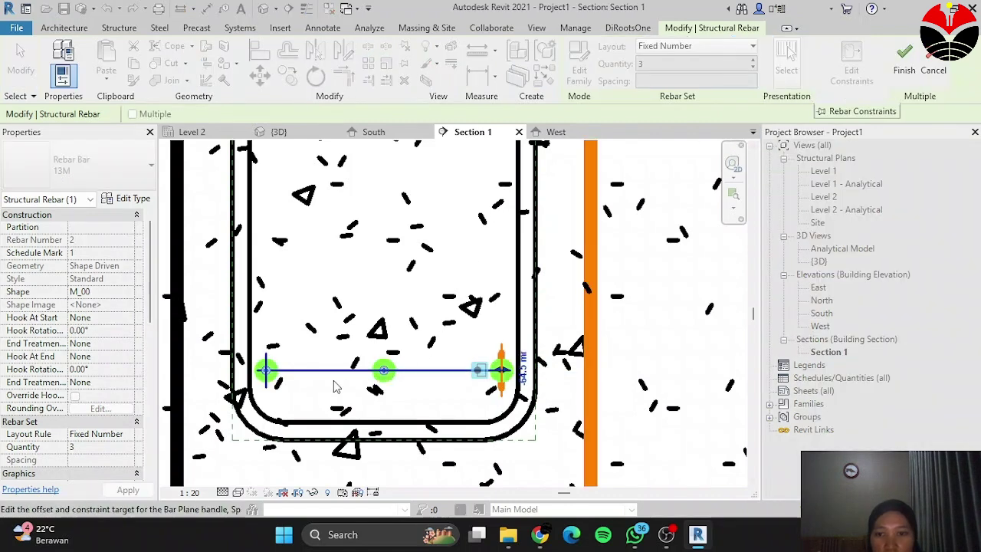
left_click(309, 379)
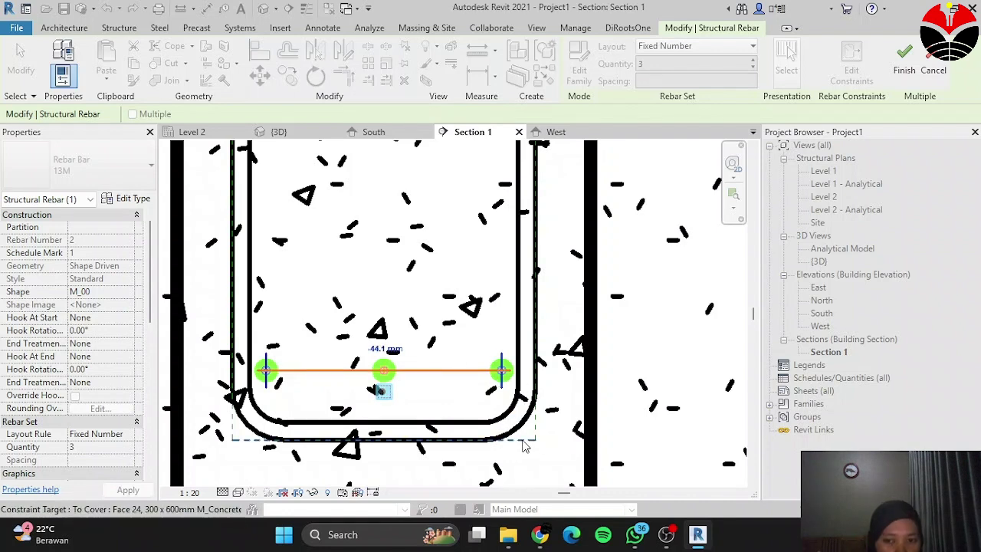
left_click(377, 350)
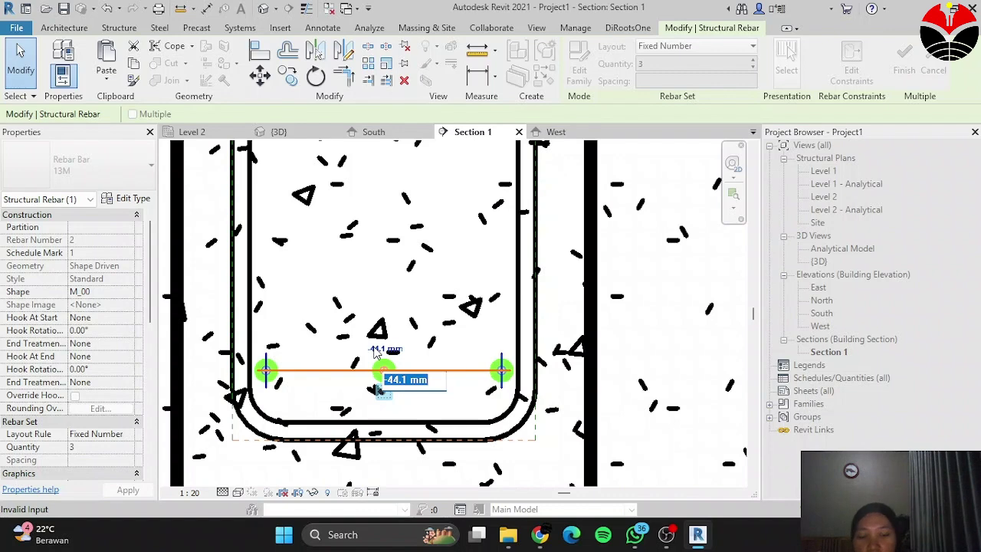
type("0")
key("Return")
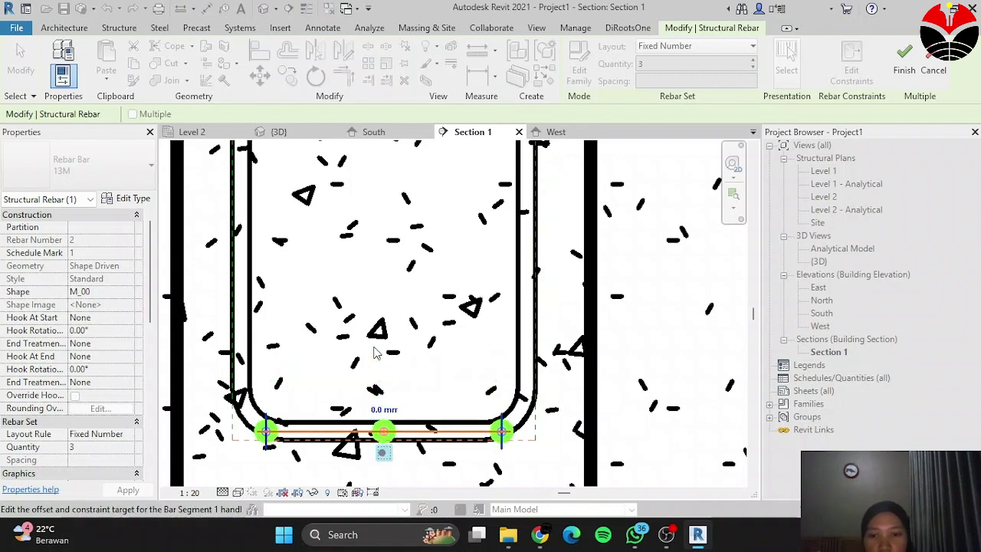
Step: Set the bottom bar set's offset from the bottom cover to -20 mm and finish editing its constraints
left_click(385, 412)
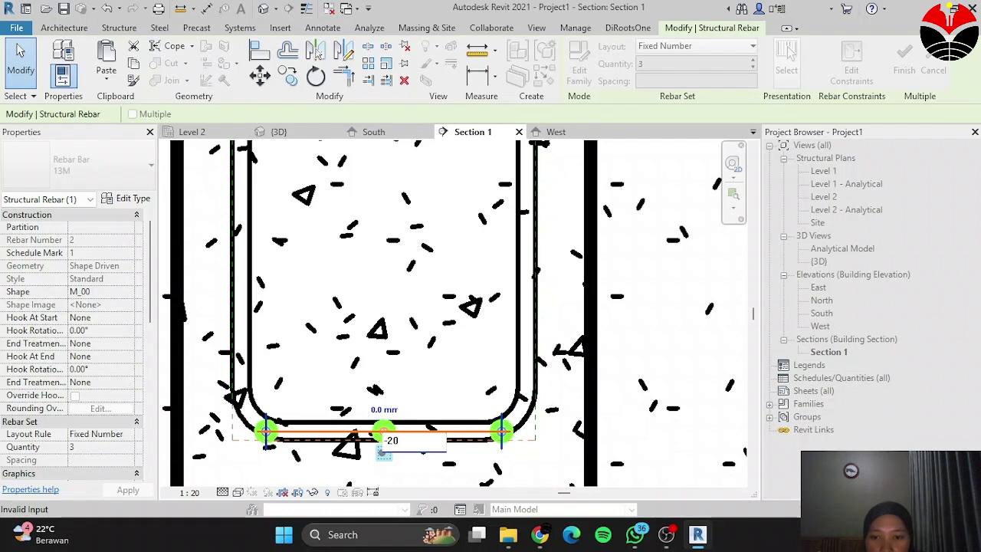
key("Return")
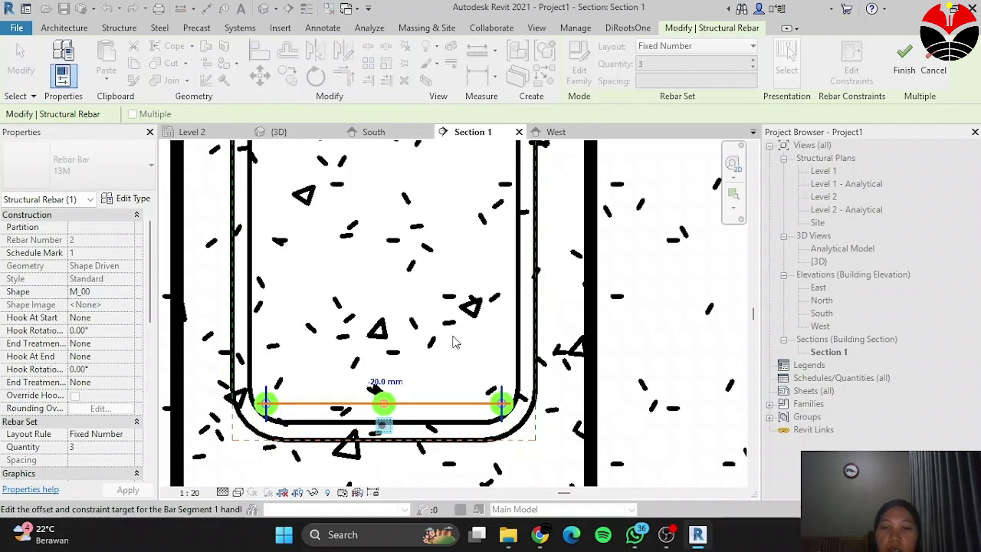
left_click(907, 59)
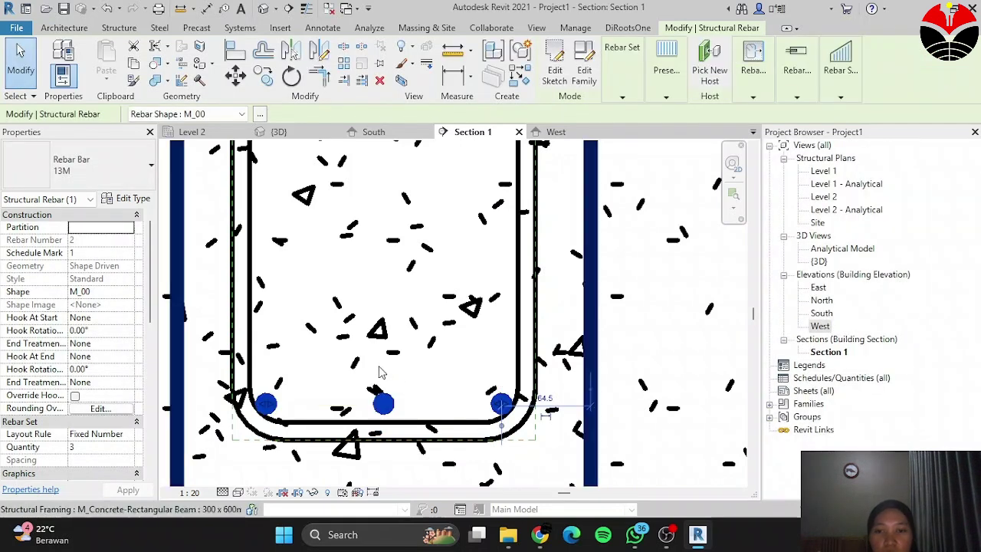
Step: Change the top longitudinal bar set's rebar type to 22M
scroll(377, 374, "down", 5)
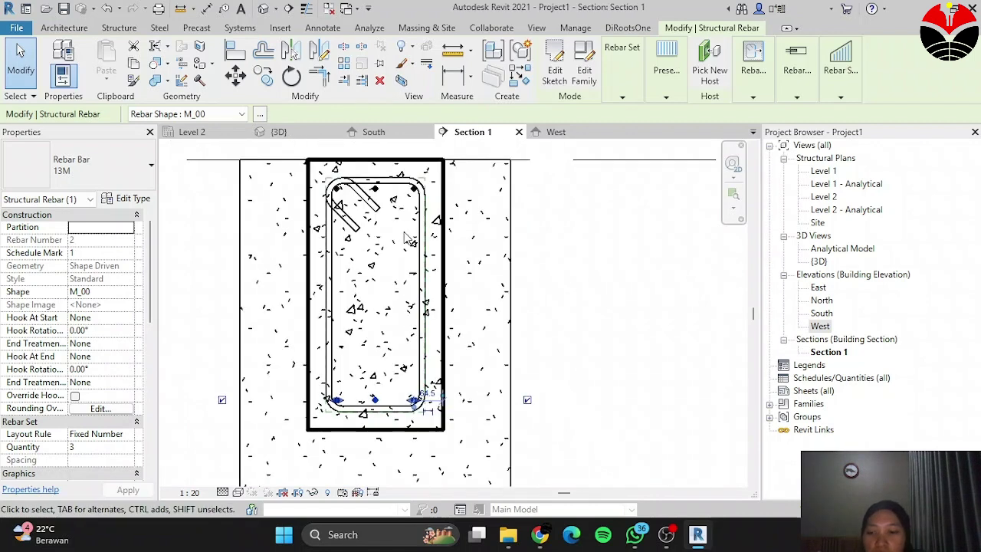
key("Escape")
scroll(388, 214, "up", 2)
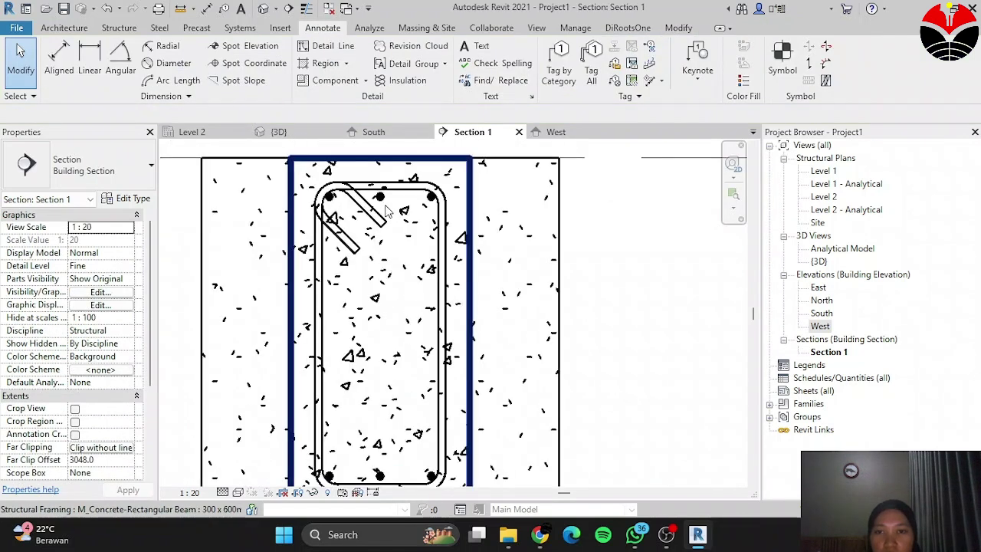
scroll(427, 202, "up", 2)
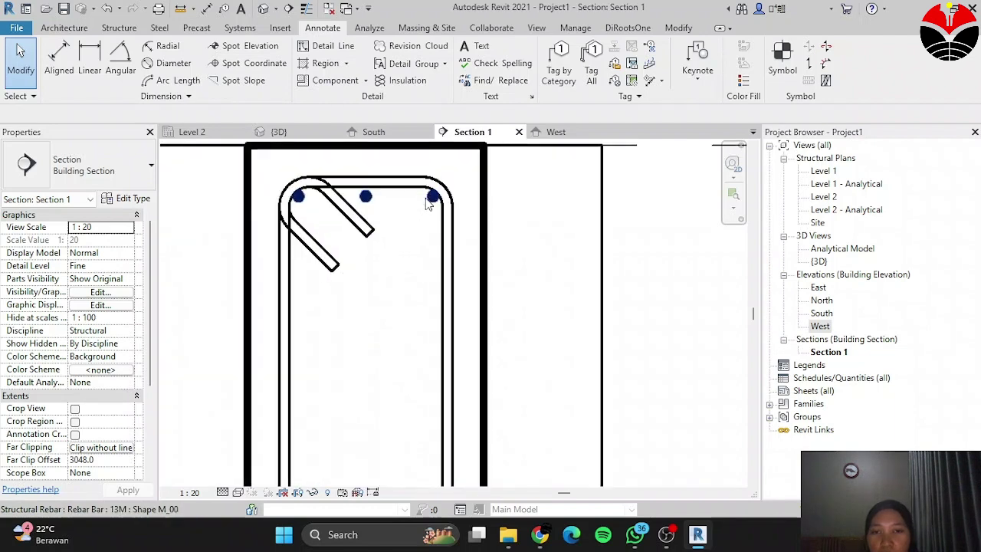
left_click(433, 201)
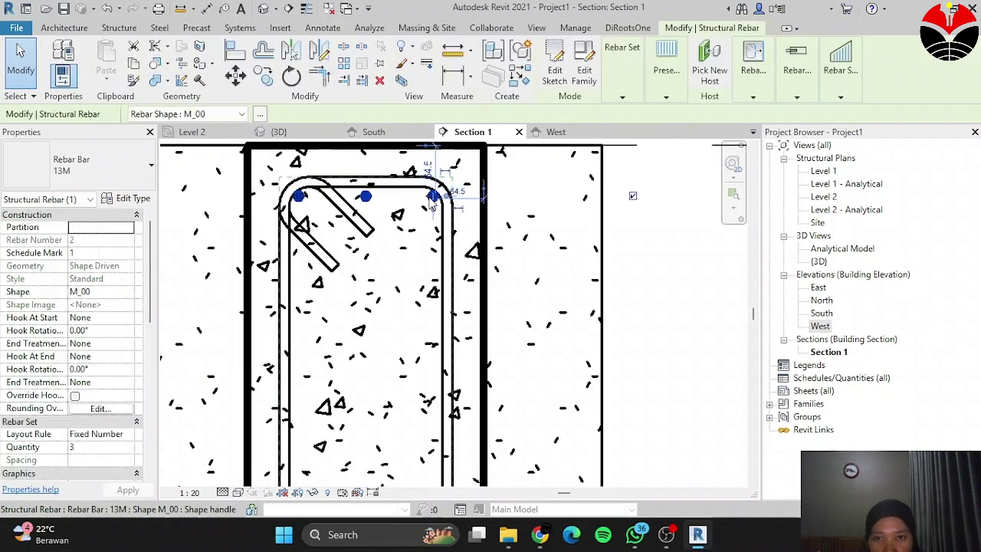
left_click(143, 153)
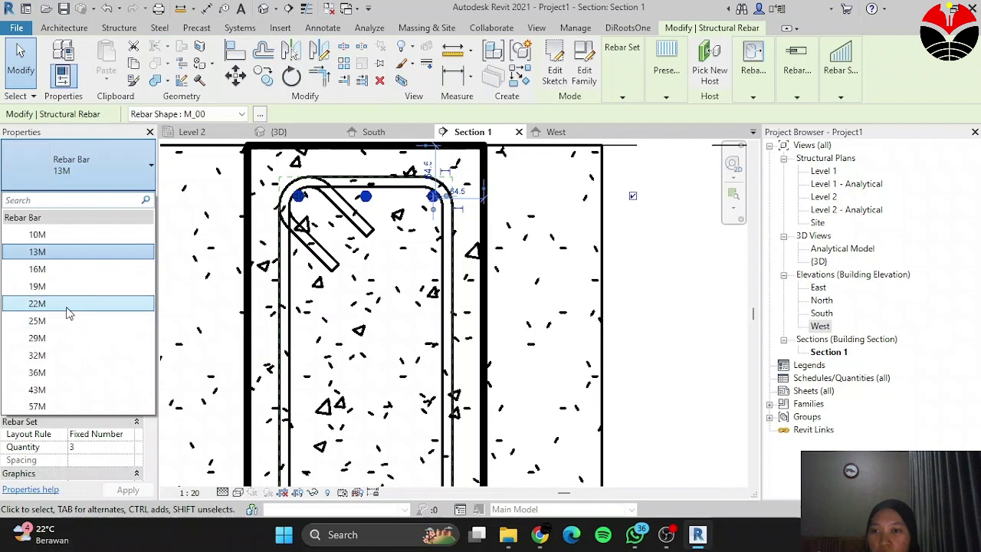
left_click(67, 304)
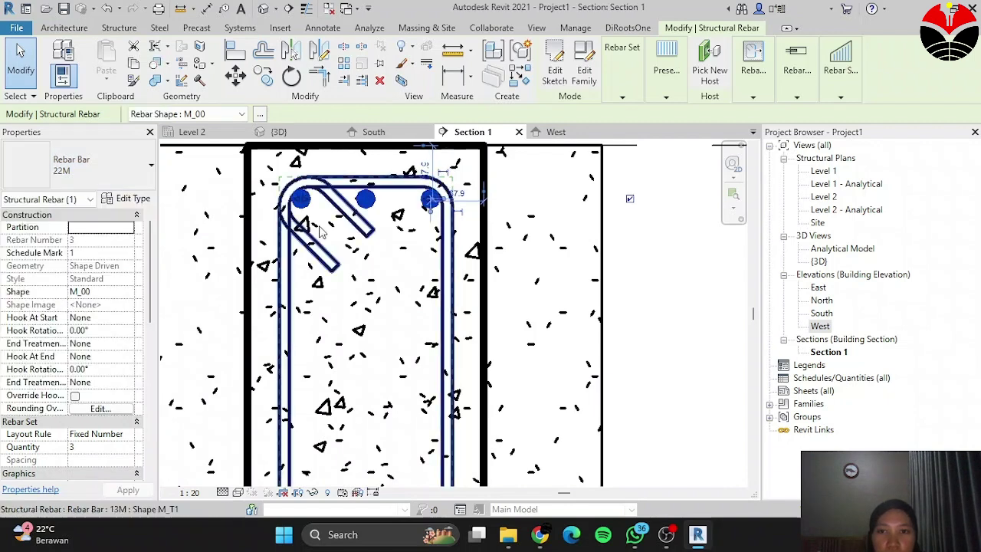
Step: Change the bottom longitudinal bar set's rebar type to 22M as well
scroll(325, 245, "down", 3)
scroll(299, 425, "up", 3)
left_click(314, 427)
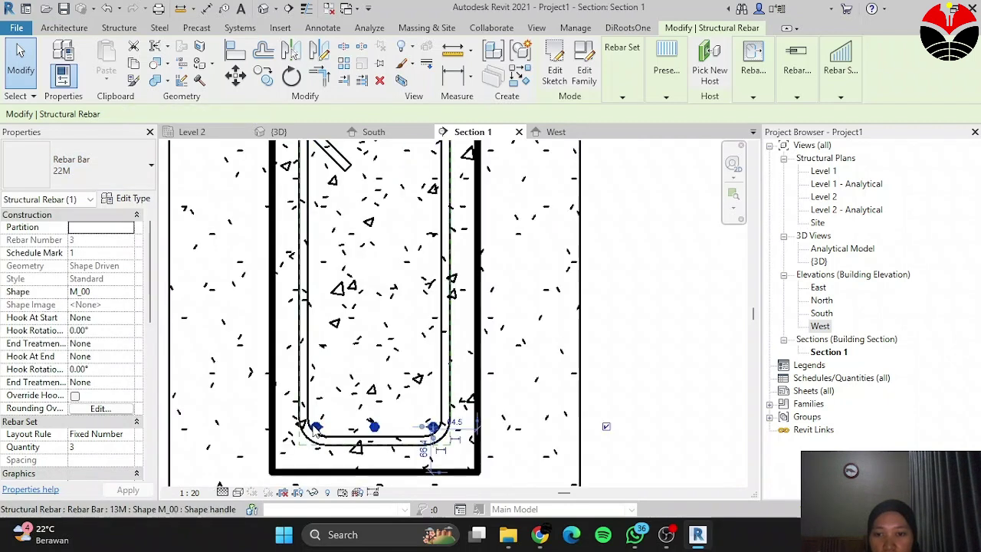
left_click(119, 180)
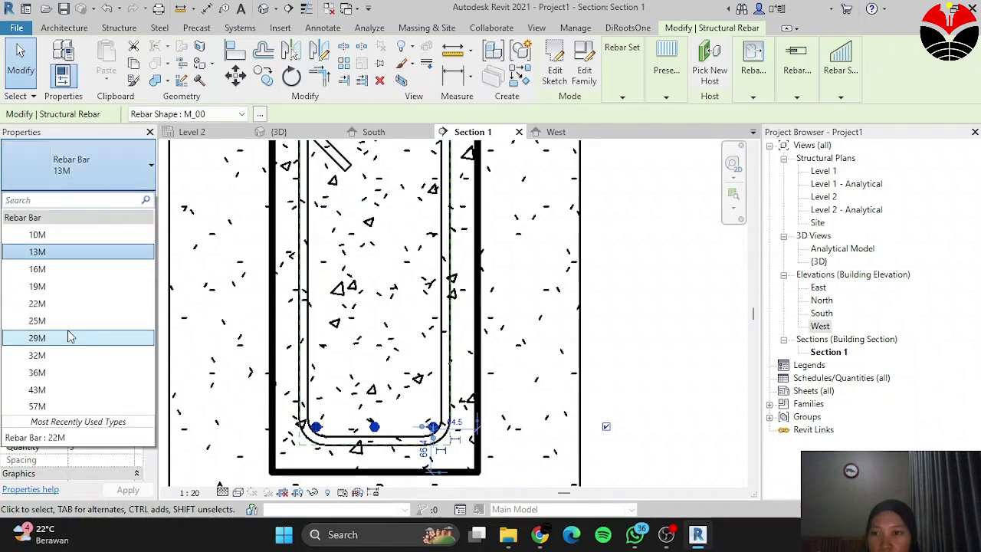
left_click(70, 304)
scroll(493, 346, "down", 2)
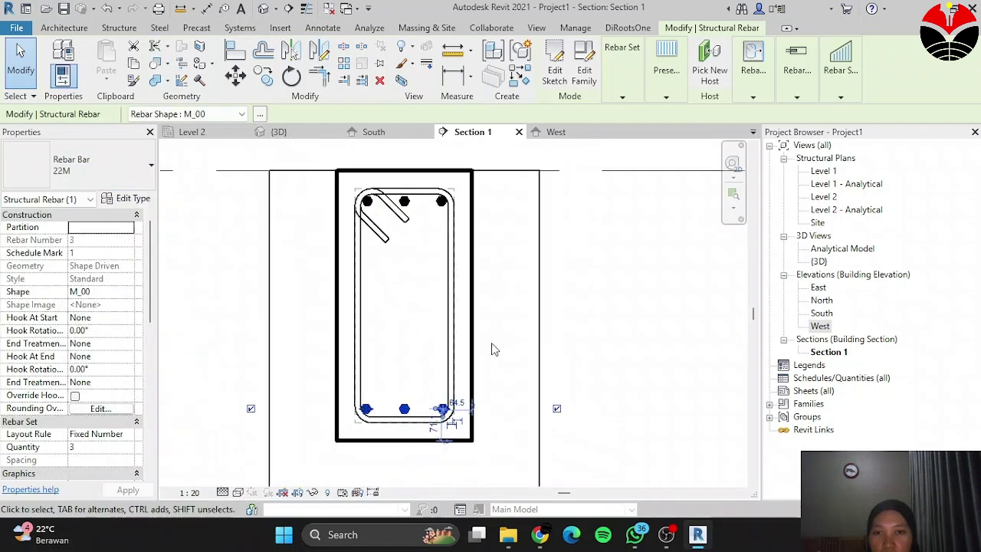
key("Escape")
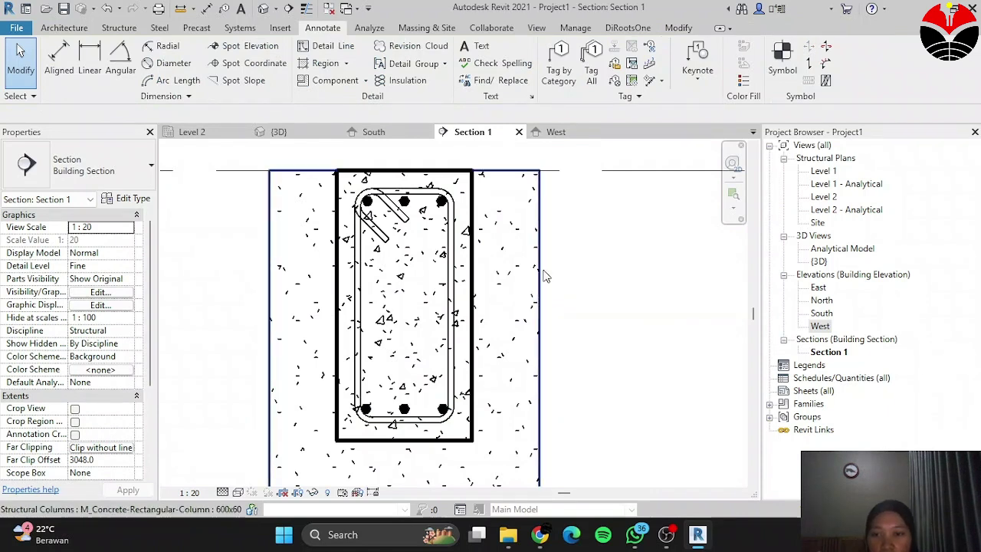
Step: Place a single straight 13M bar (shape M_00) in the beam section, against the inside of the stirrup's right leg at upper mid-height
scroll(605, 312, "down", 2)
scroll(521, 250, "up", 1)
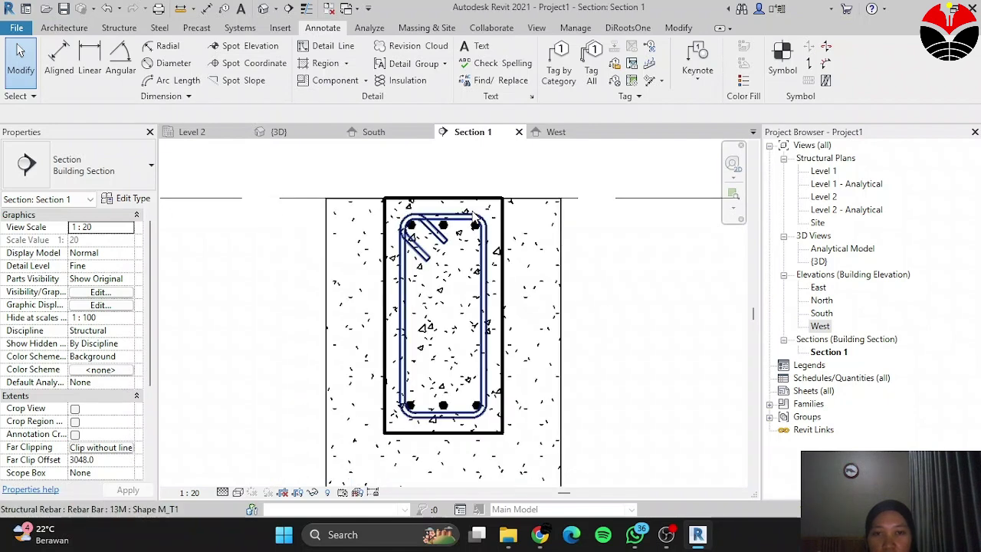
scroll(475, 211, "up", 3)
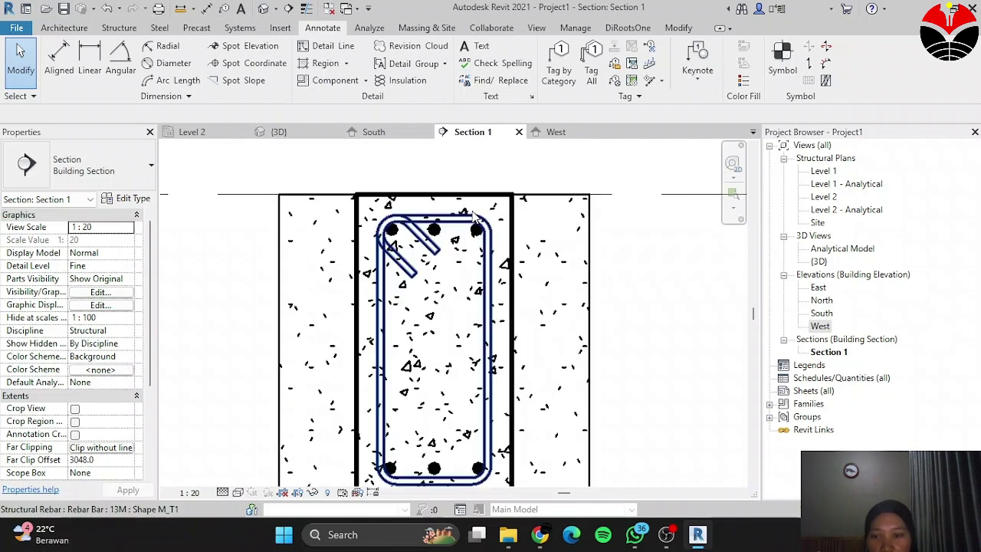
left_click(360, 209)
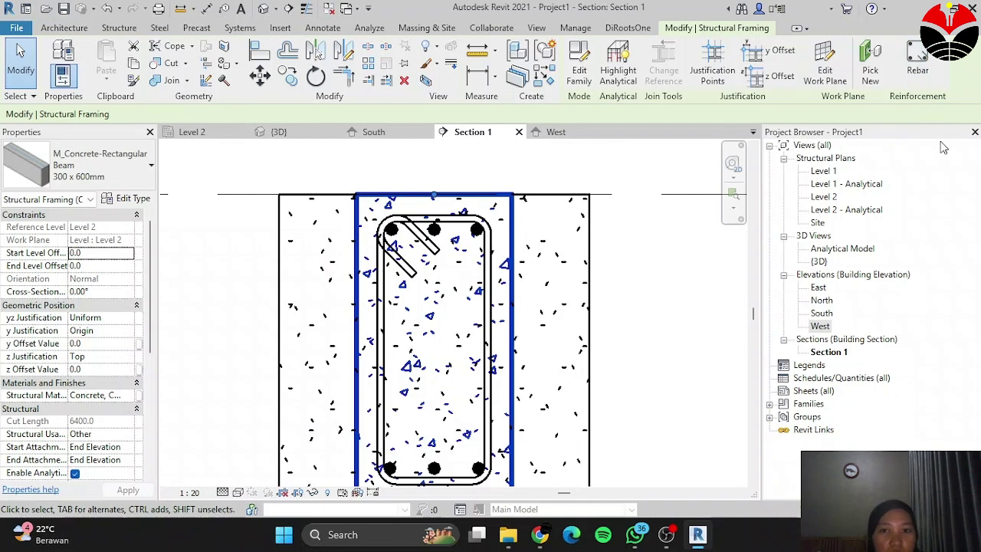
left_click(922, 65)
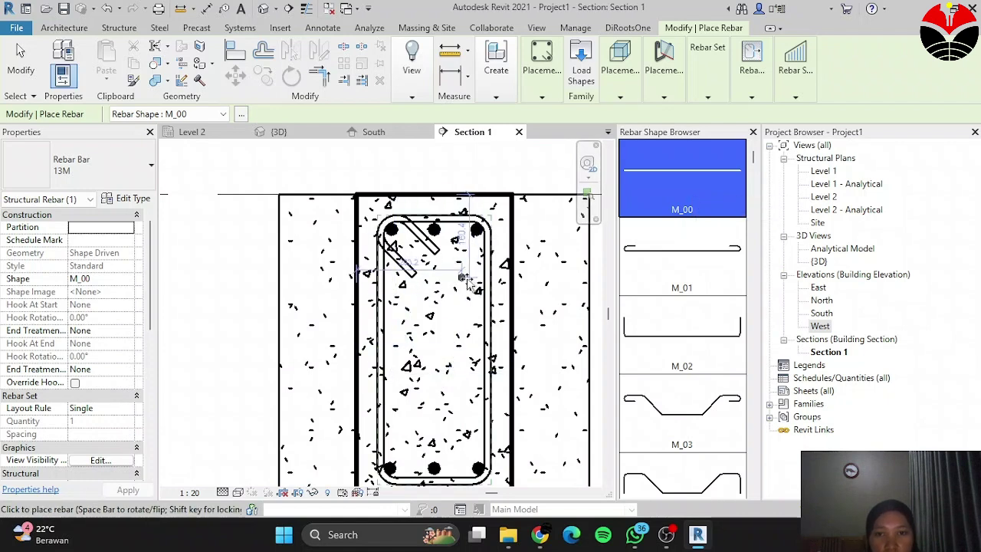
scroll(467, 277, "up", 3)
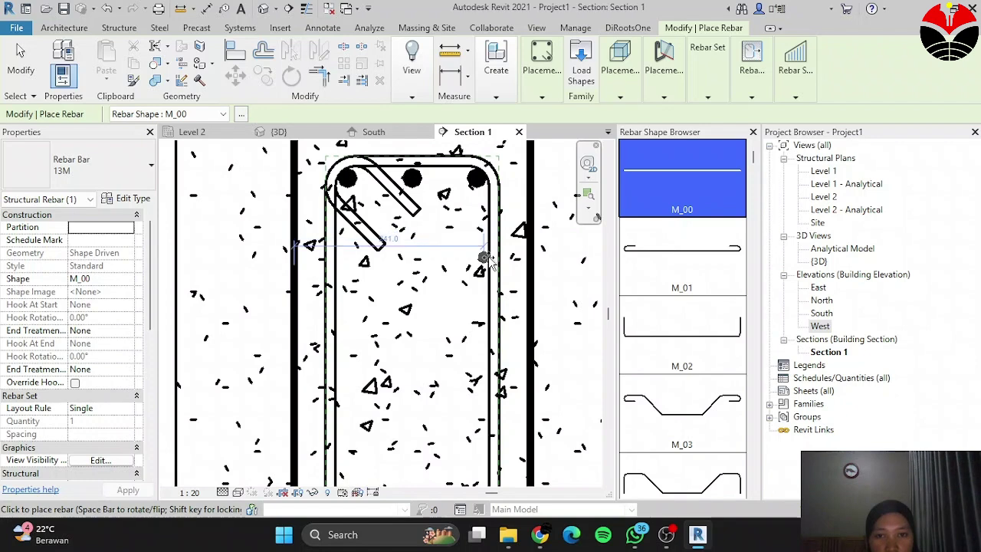
left_click(483, 303)
scroll(374, 284, "down", 1)
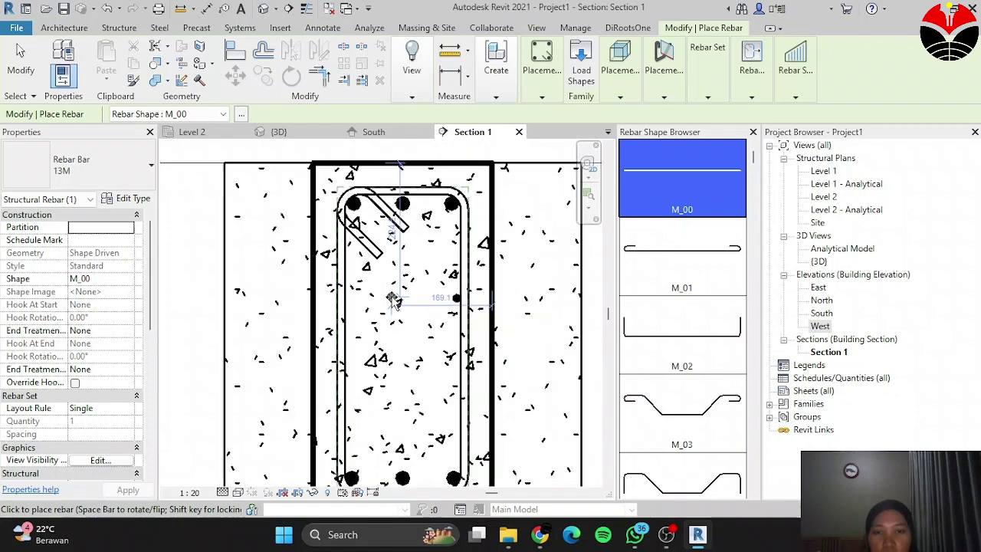
key("Escape")
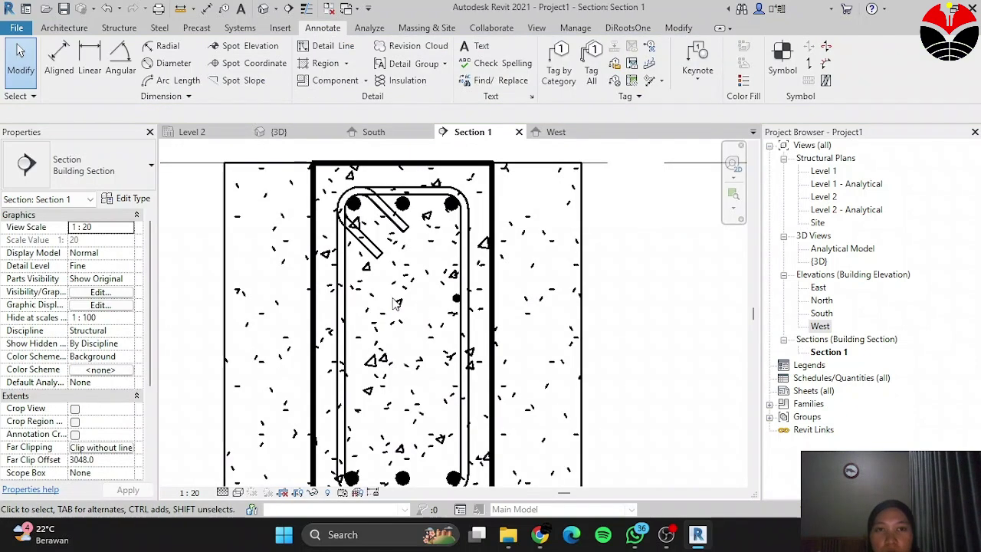
Step: Change the new side bar's layout to Fixed Number with a quantity of 2
scroll(423, 307, "up", 1)
left_click(468, 299)
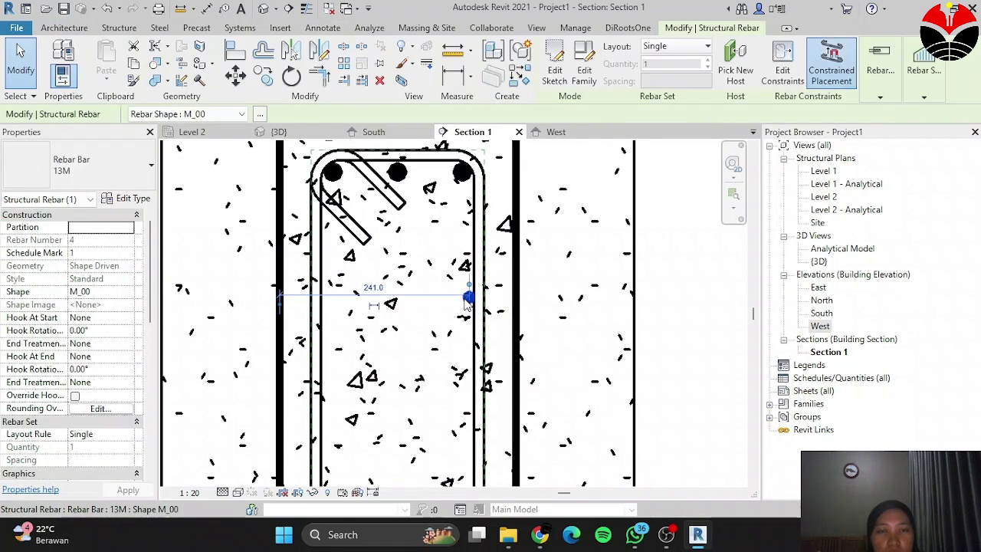
left_click(682, 46)
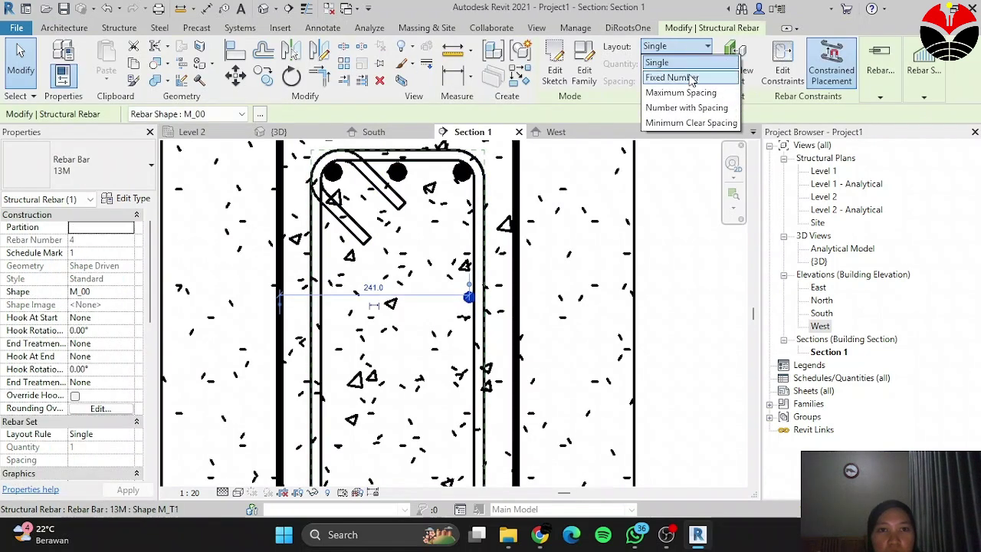
left_click(671, 77)
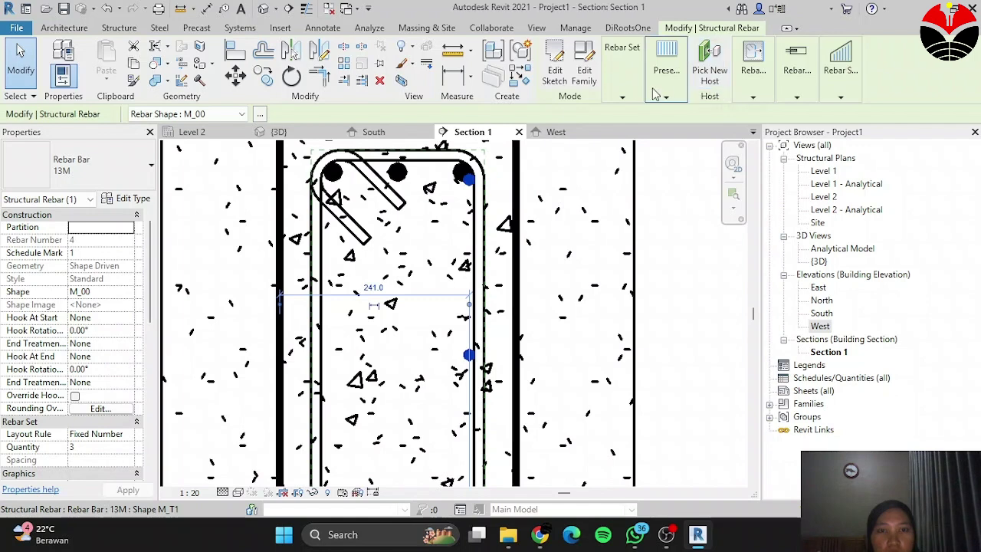
scroll(491, 191, "down", 3)
scroll(498, 368, "up", 2)
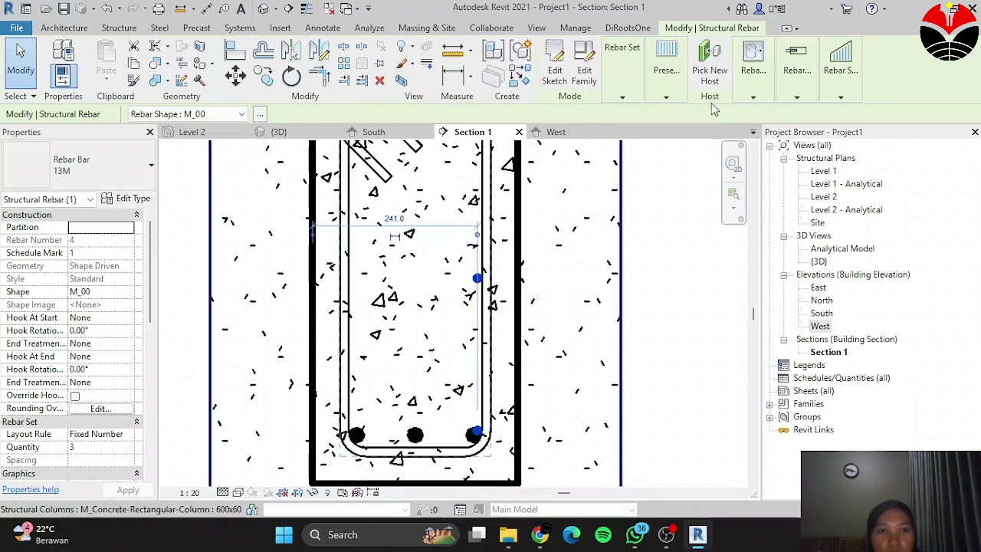
left_click(613, 85)
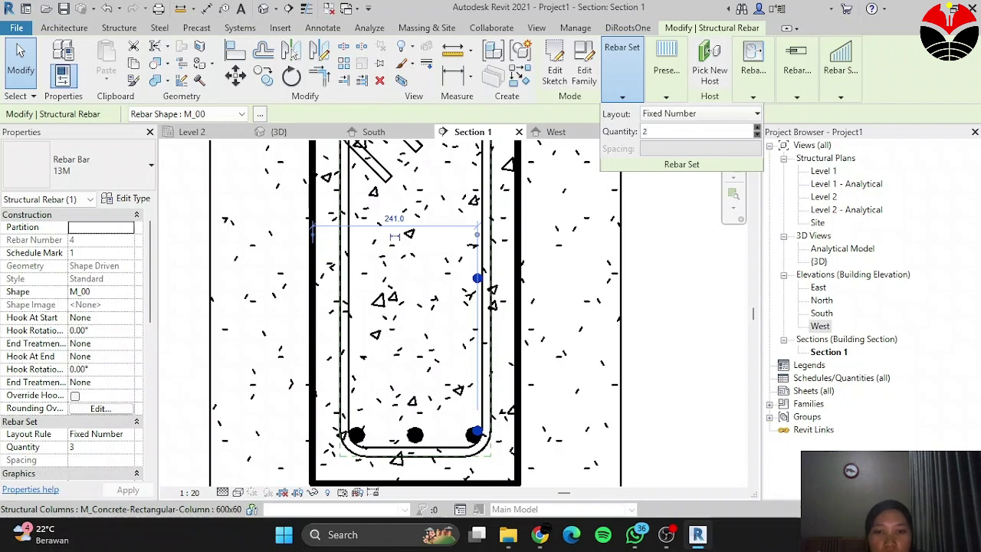
scroll(504, 322, "down", 2)
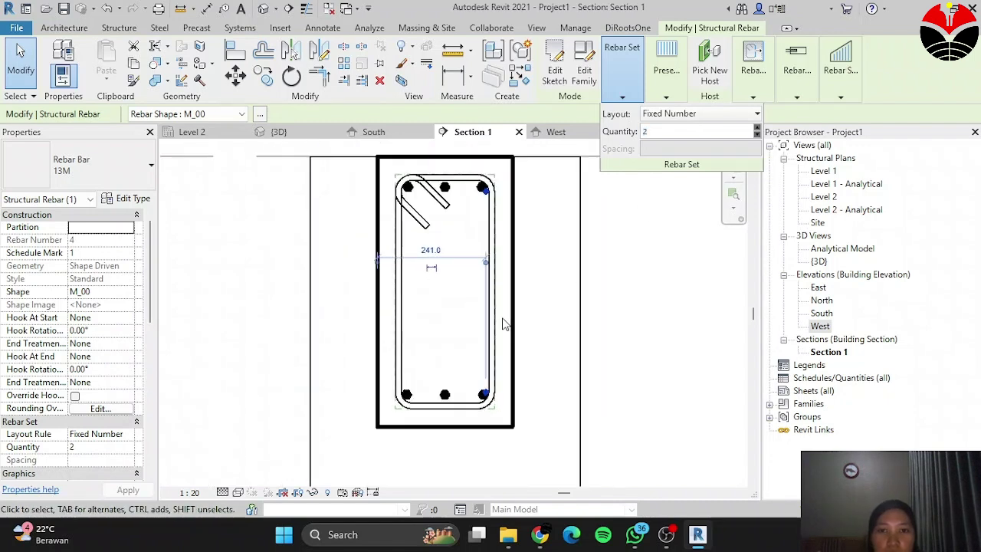
Step: Reposition the side bar set so its two bars sit spaced between the top and bottom bars, aligned beneath the right corner bar
scroll(490, 224, "up", 2)
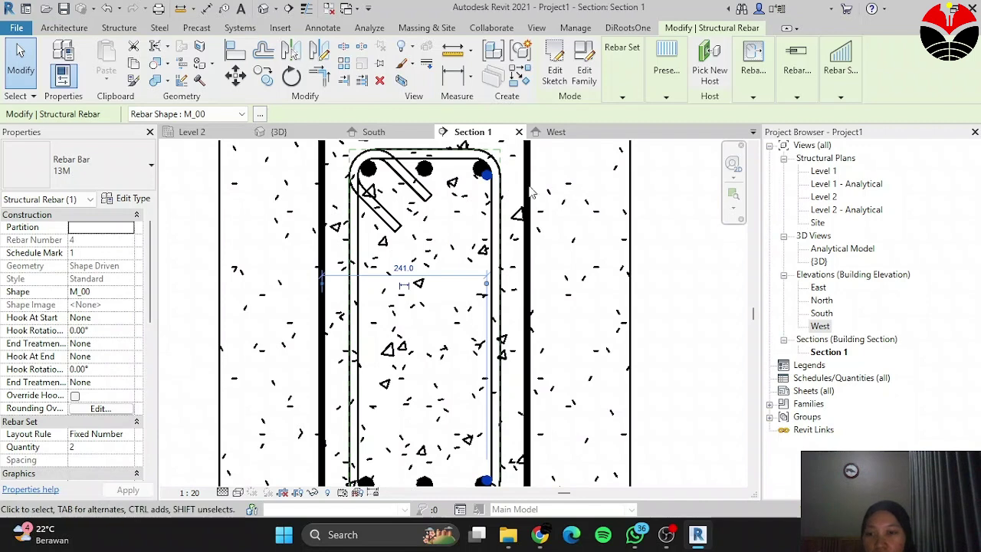
double_click(487, 177)
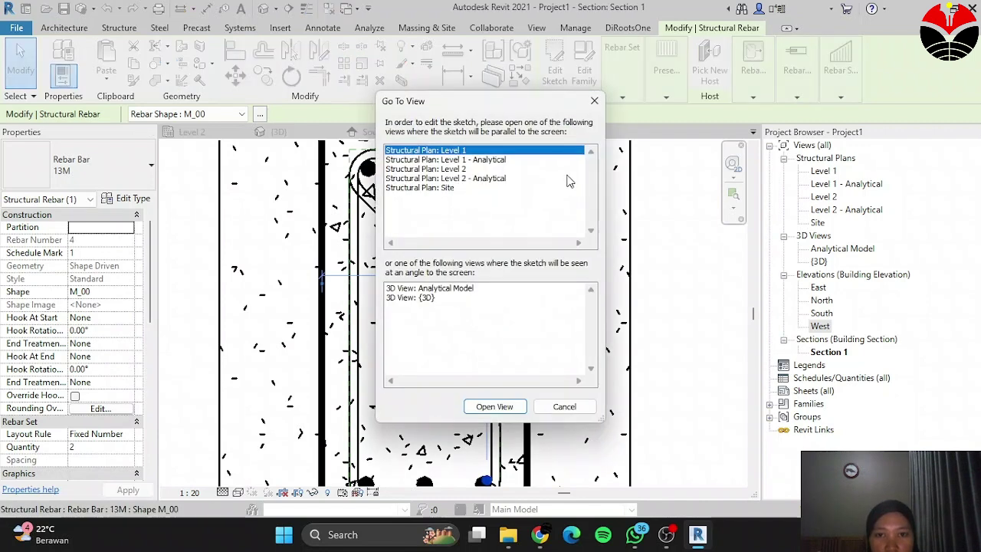
left_click(591, 101)
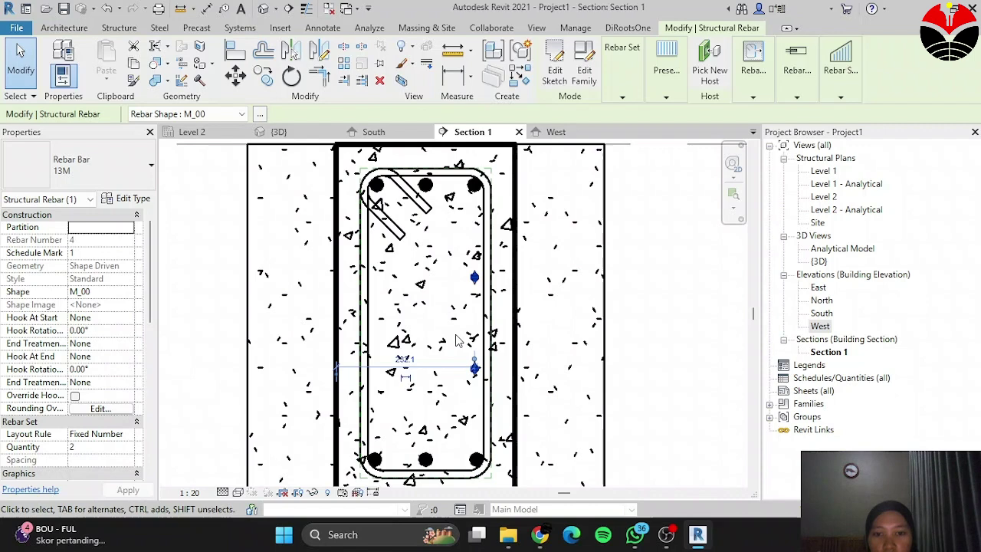
scroll(458, 338, "up", 1)
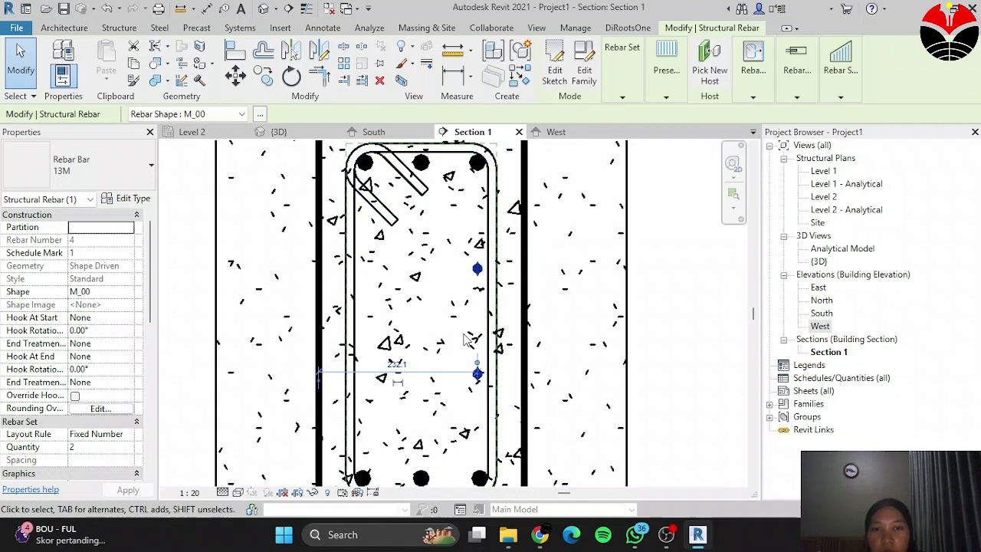
scroll(491, 370, "up", 3)
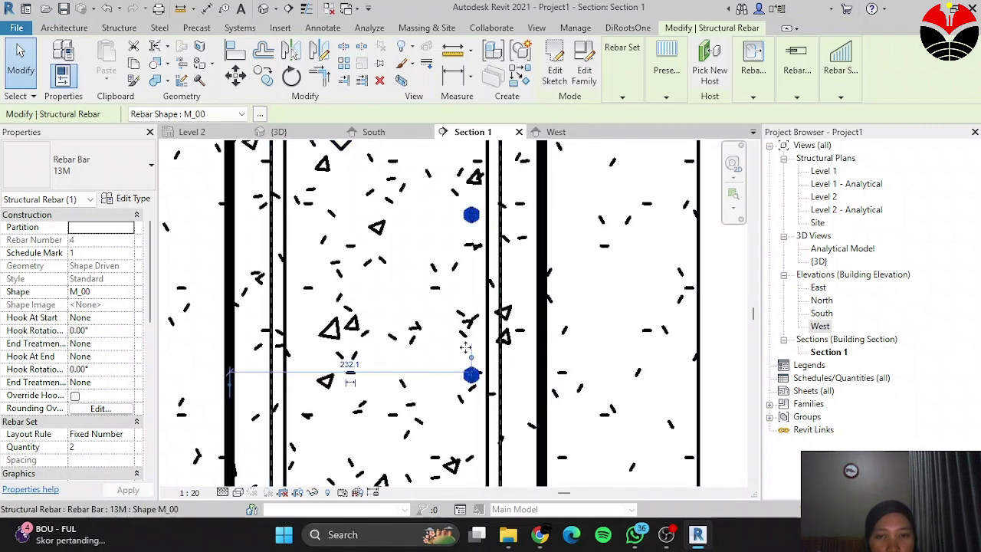
scroll(446, 329, "down", 3)
scroll(447, 330, "up", 2)
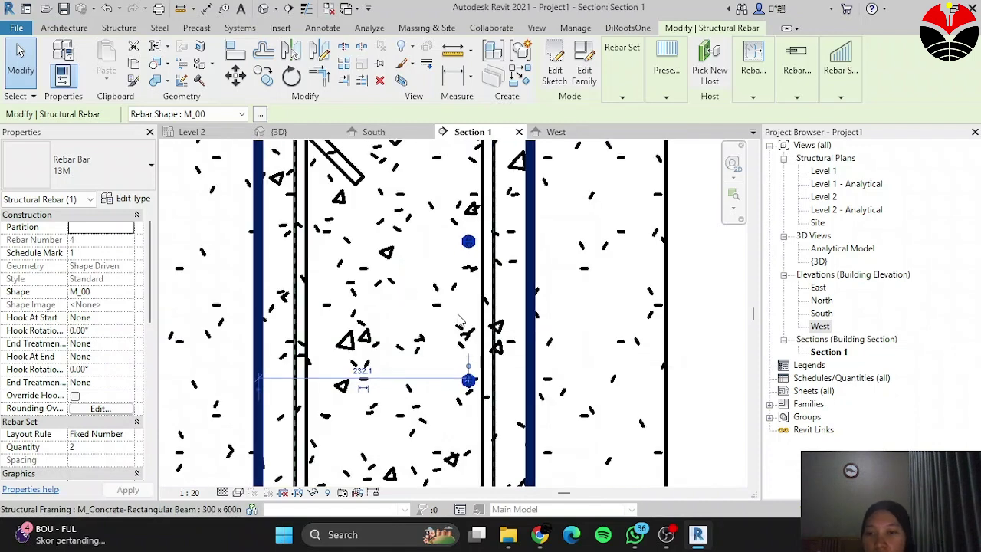
Step: Copy the side bar set horizontally by about 165 mm to the stirrup's opposite leg
left_click(264, 78)
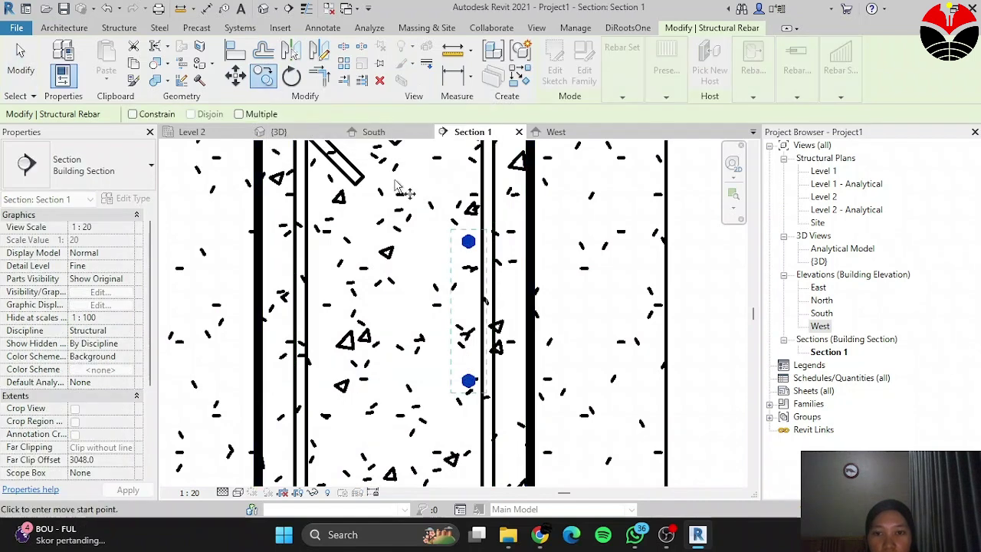
left_click(469, 380)
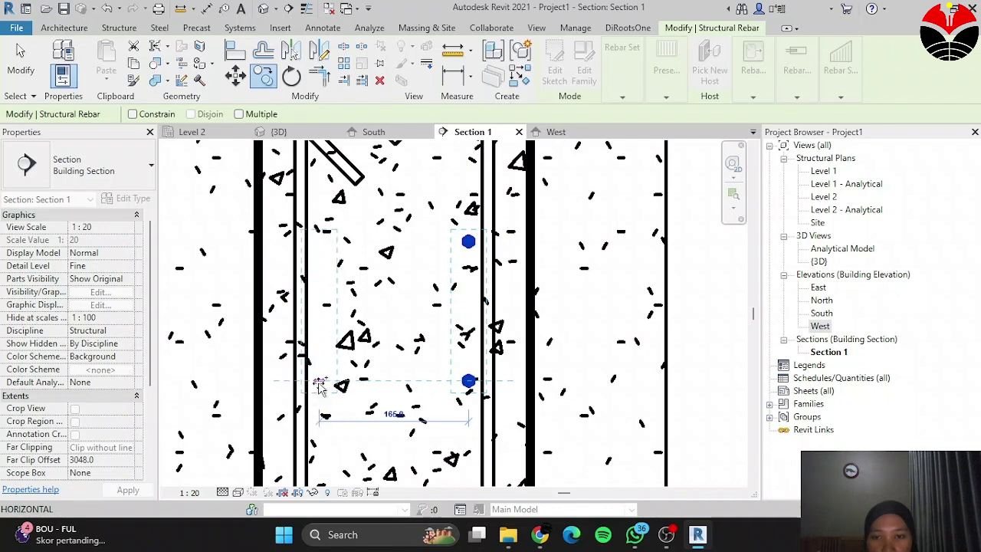
left_click(320, 387)
key("Escape")
key("z")
key("f")
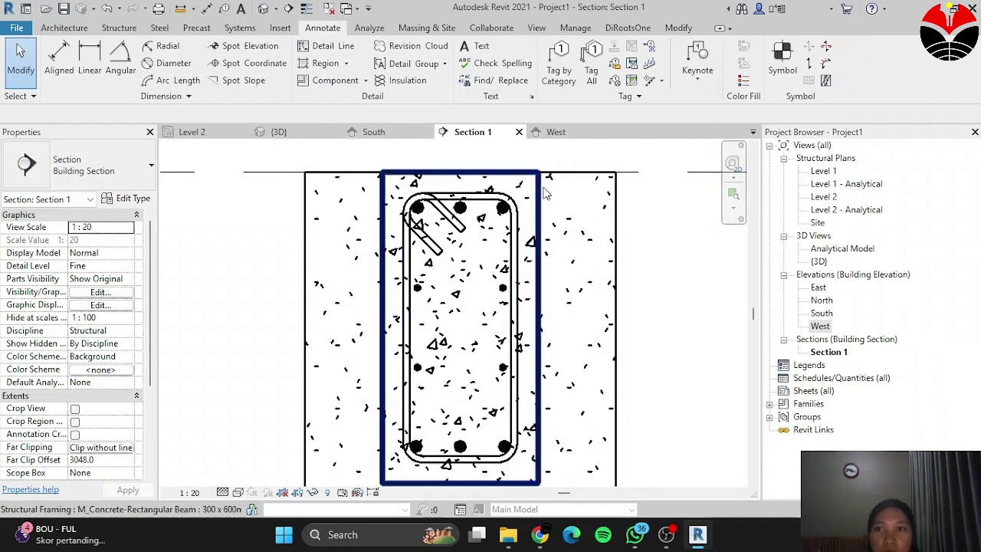
Step: Open the East elevation and set it to Wireframe visual style with Fine detail level
double_click(819, 288)
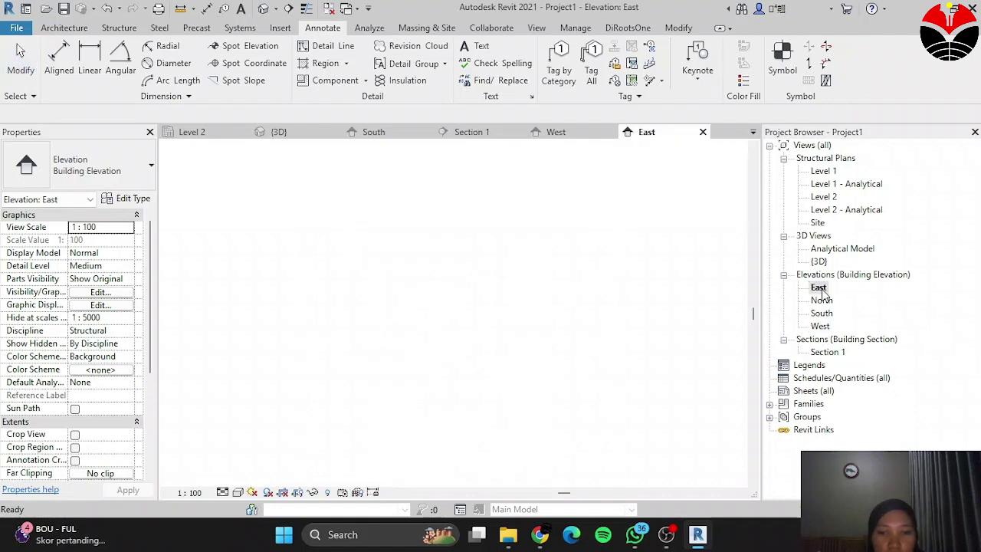
scroll(618, 268, "up", 1)
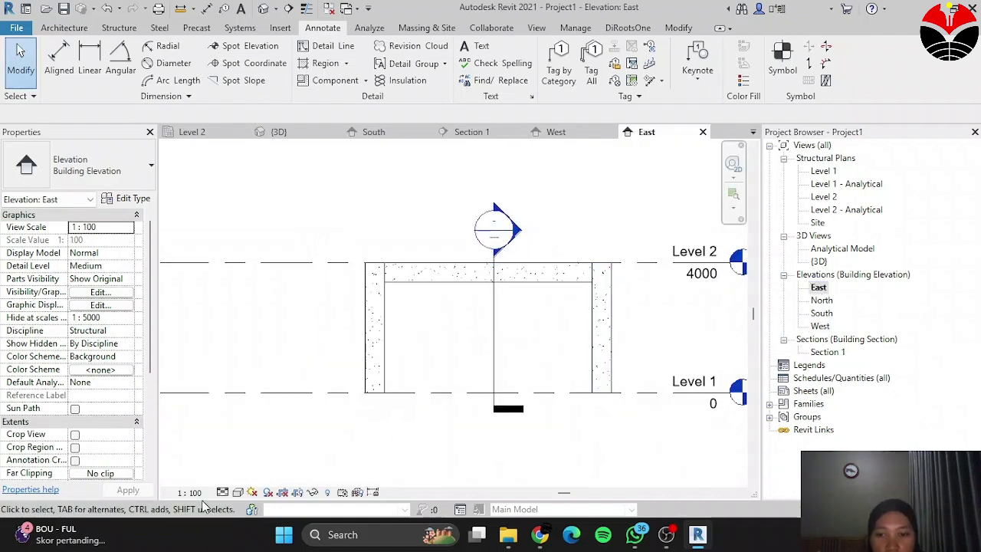
left_click(237, 493)
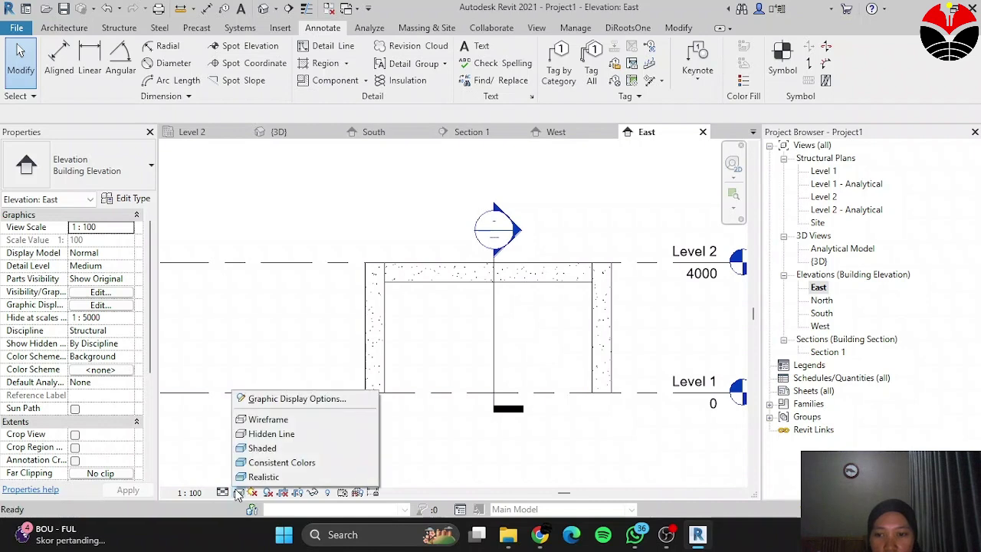
left_click(294, 420)
left_click(223, 492)
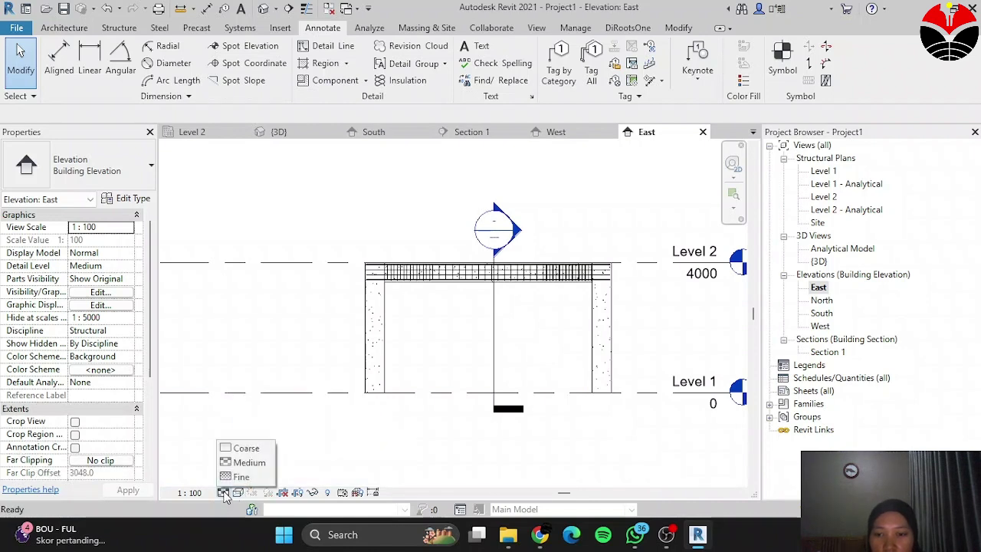
left_click(247, 477)
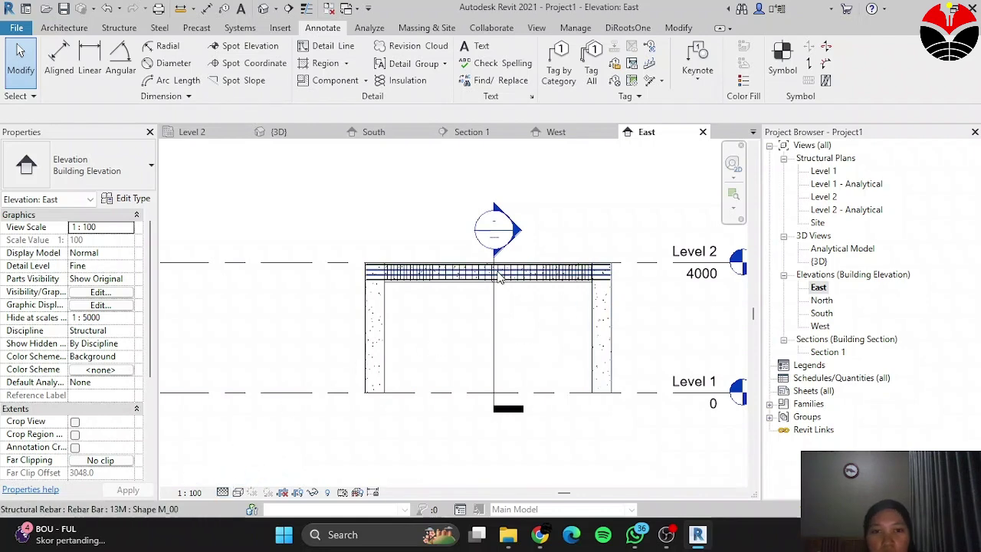
Step: Hide the Sections annotation category in the East elevation's visibility/graphic overrides
scroll(505, 268, "up", 1)
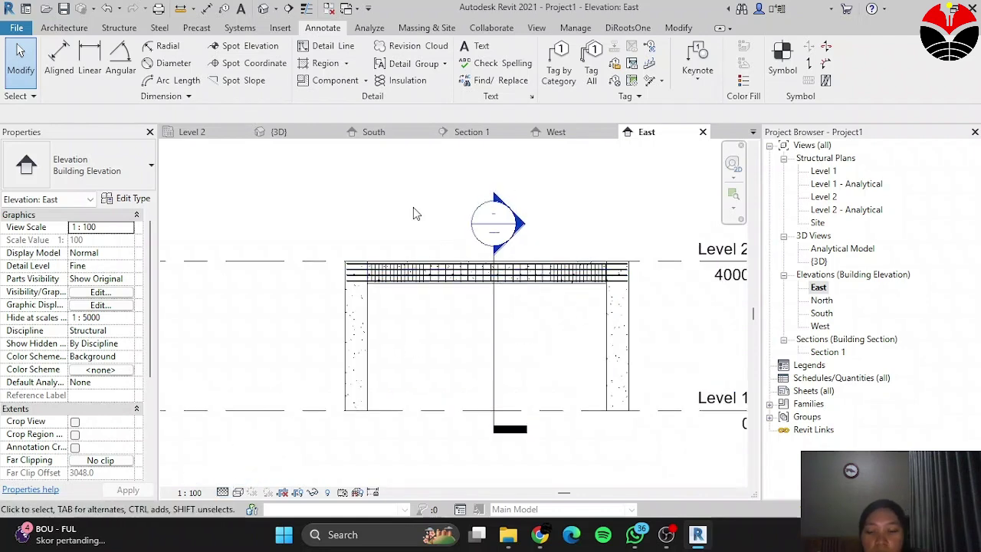
key("v")
key("g")
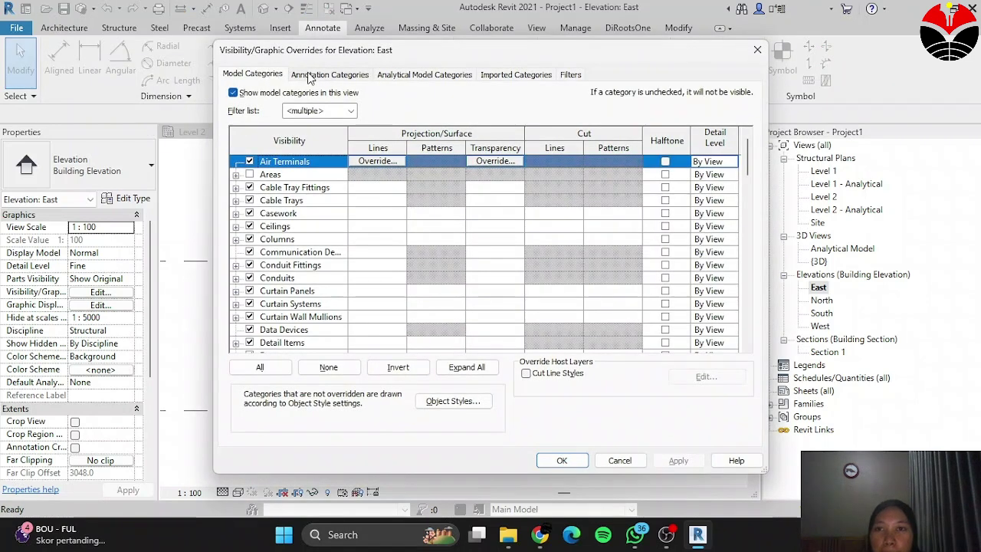
left_click(311, 75)
scroll(299, 261, "down", 10)
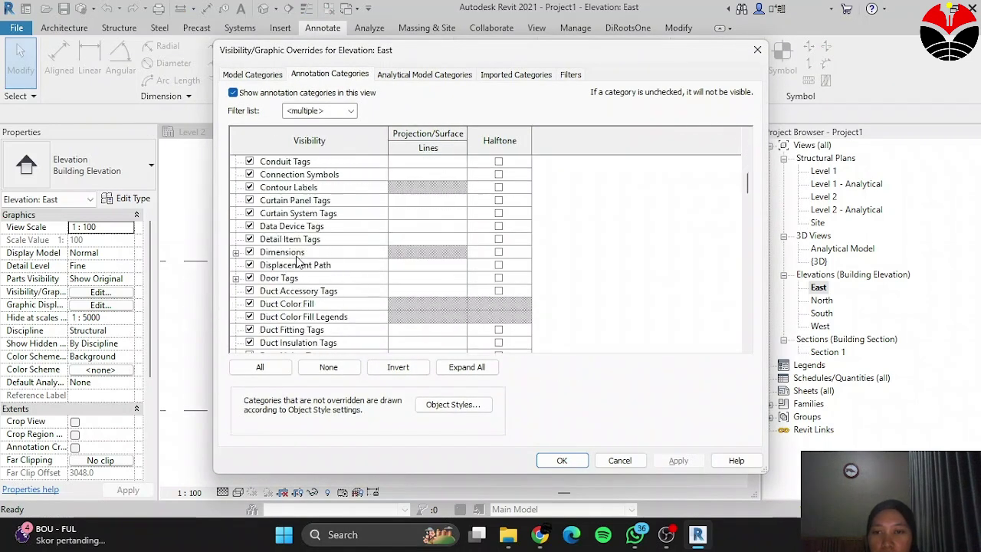
scroll(298, 262, "down", 6)
scroll(298, 261, "down", 10)
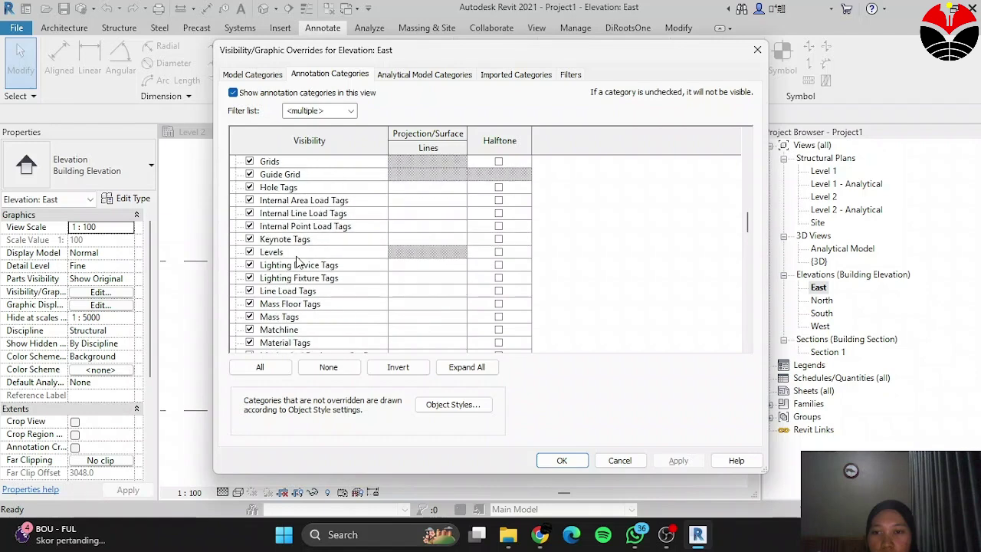
scroll(298, 261, "down", 7)
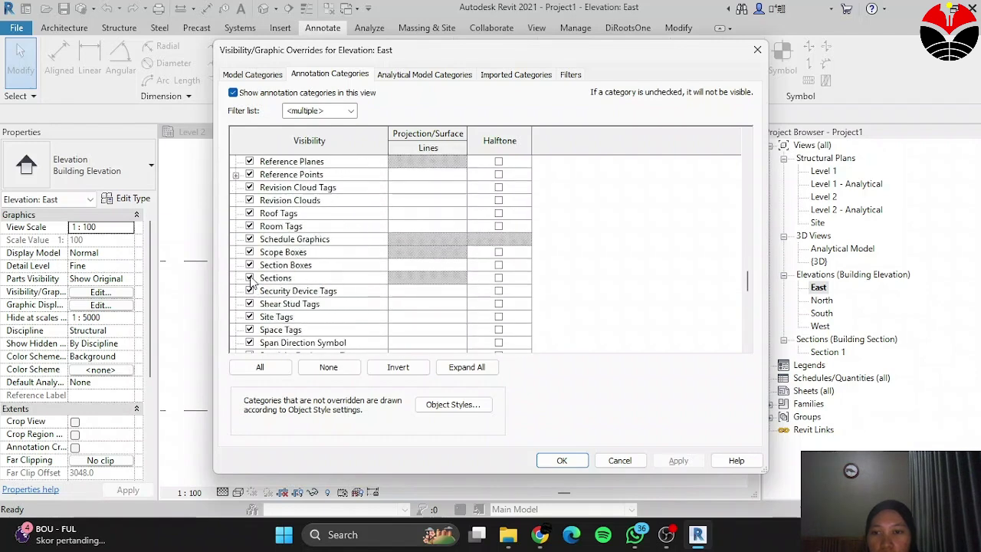
left_click(249, 278)
left_click(562, 460)
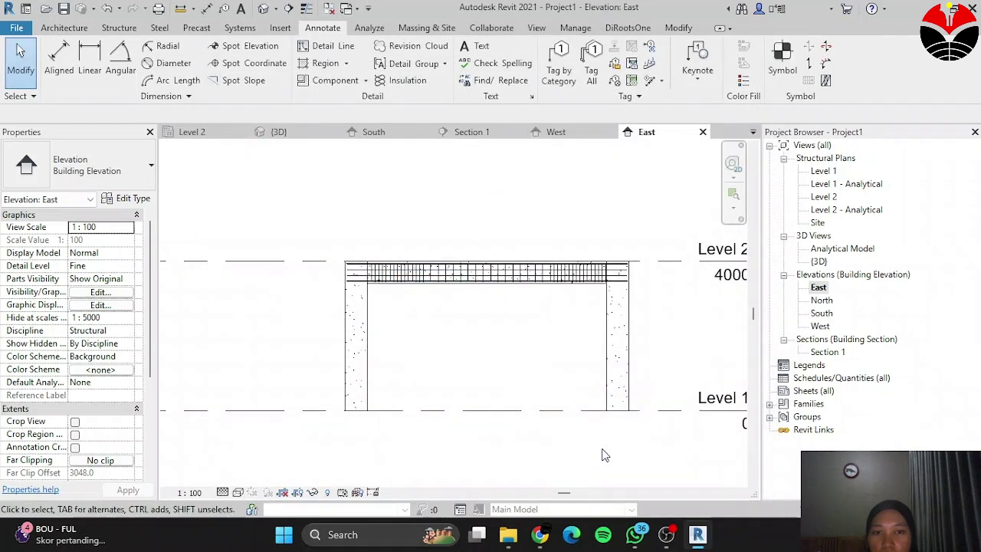
scroll(680, 275, "up", 4)
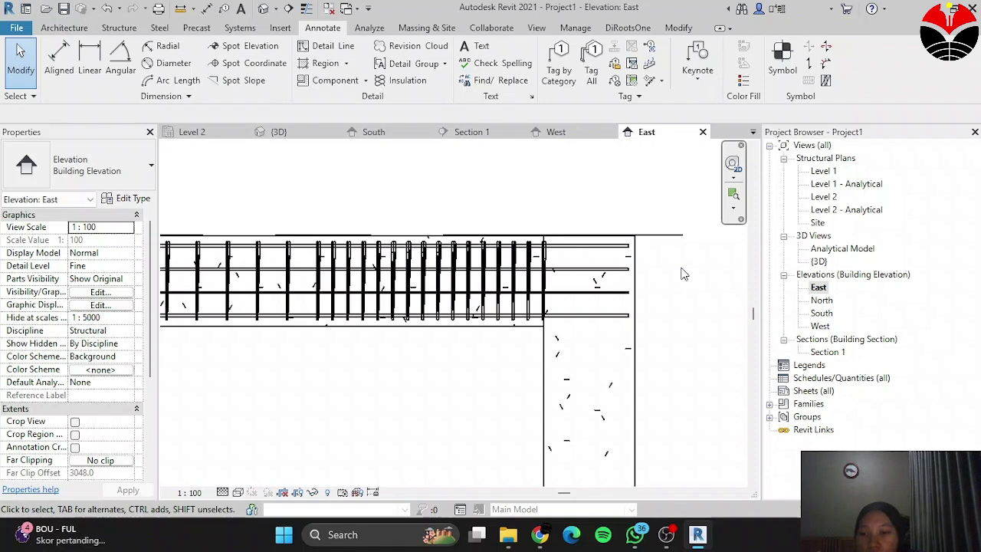
scroll(682, 274, "down", 3)
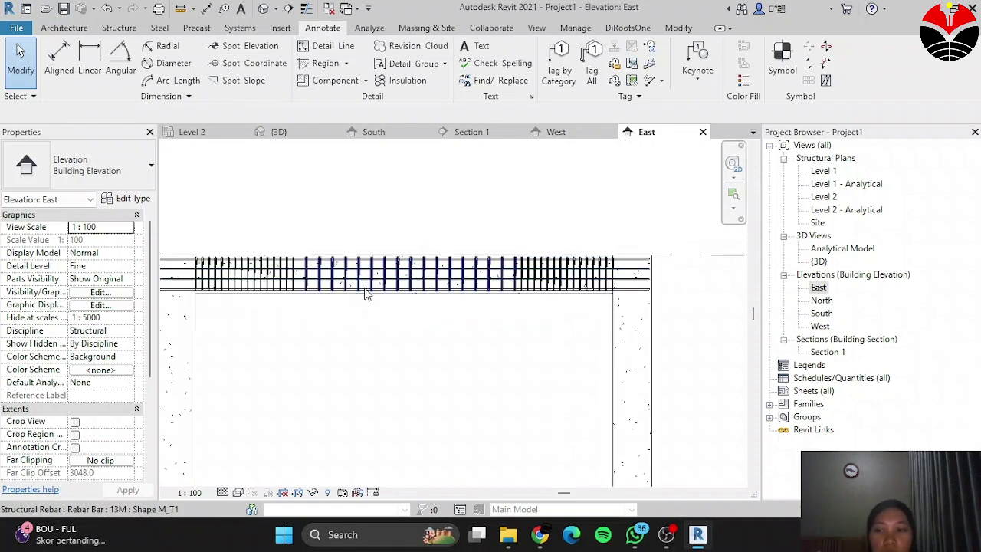
Step: In the 3D view, exclude the first and last bars of the beam's top 22M rebar set, leaving only its middle bar
left_click(279, 133)
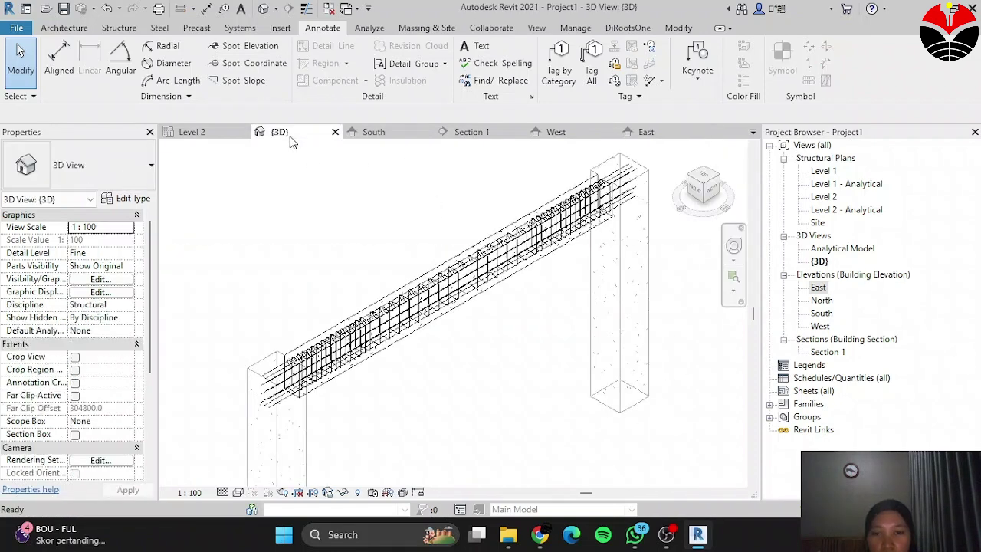
scroll(616, 190, "up", 3)
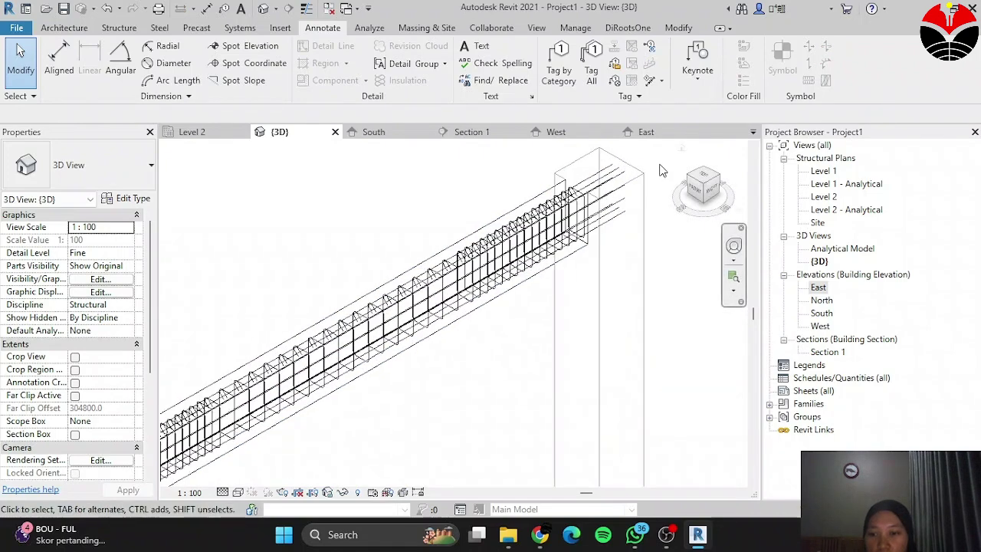
scroll(580, 172, "up", 5)
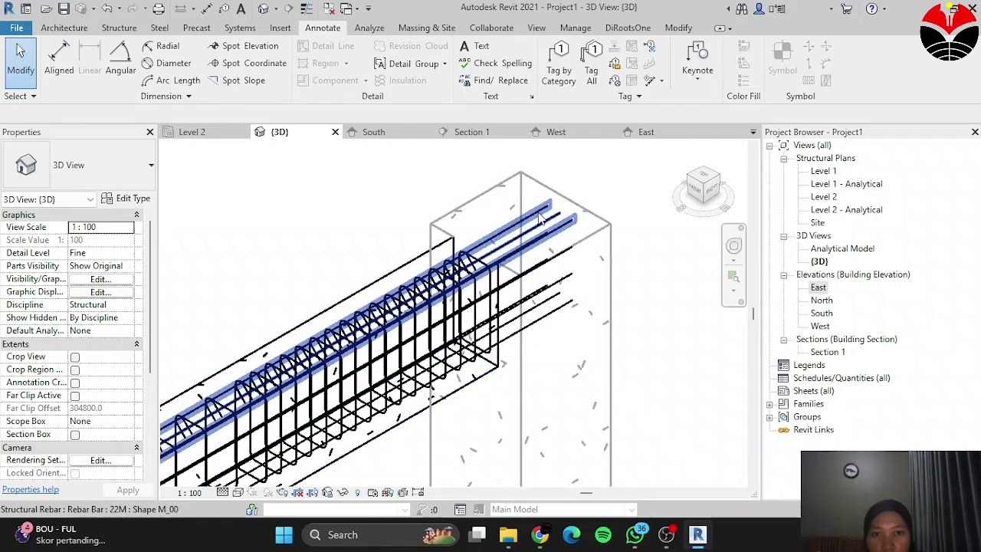
left_click(540, 218)
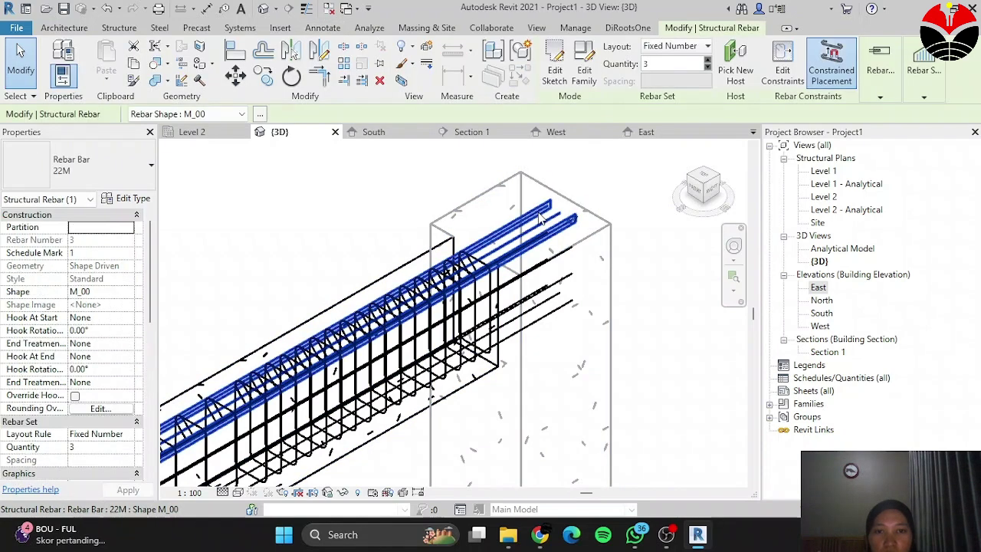
scroll(518, 244, "down", 2)
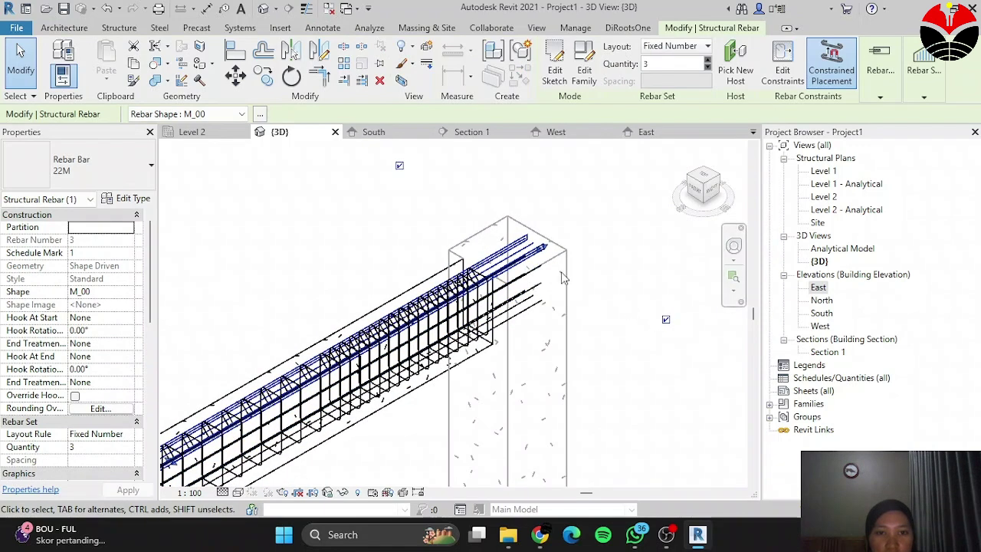
left_click(666, 320)
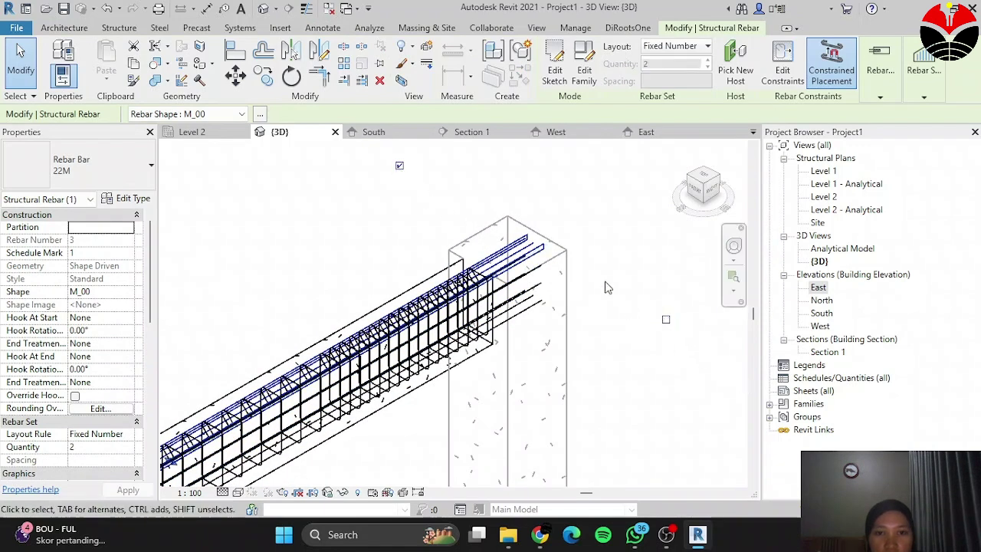
left_click(400, 166)
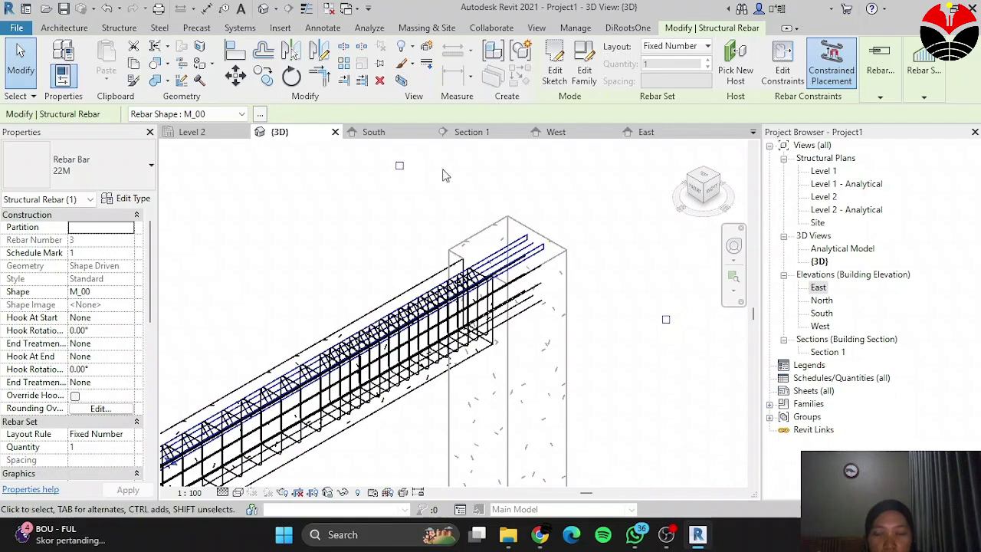
mouse_move(579, 199)
middle_mouse_down("shift")
mouse_move(627, 201)
mouse_move(639, 276)
mouse_move(328, 369)
mouse_move(588, 213)
middle_mouse_up("shift")
key("Escape")
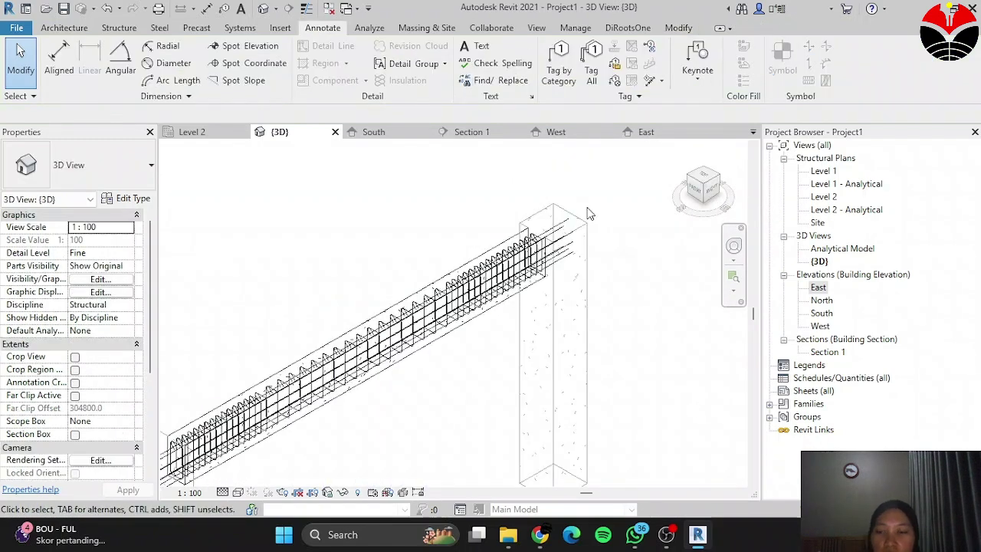
scroll(546, 239, "down", 3)
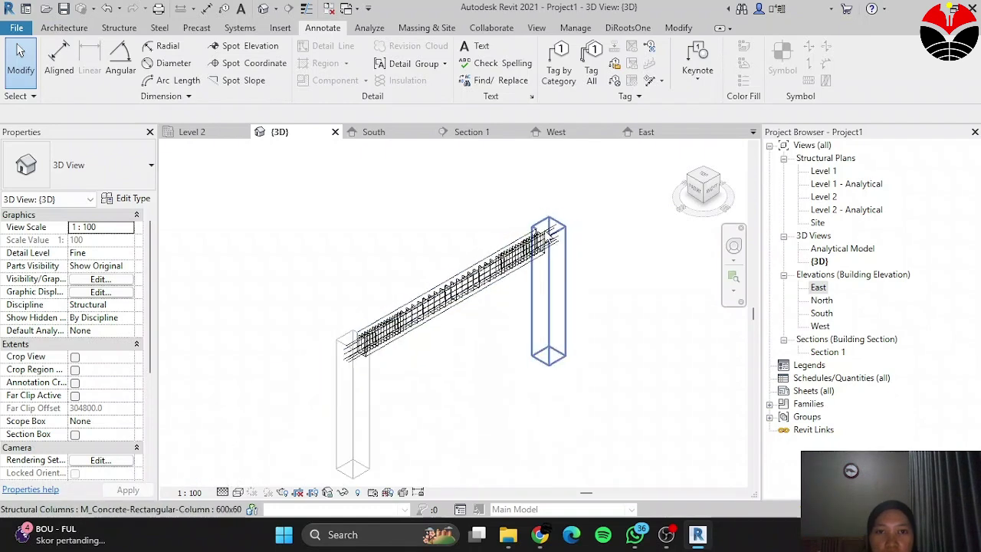
Step: In the East elevation, shorten the top middle bar from its left end to just past the innermost stirrup of the right dense zone
left_click(646, 133)
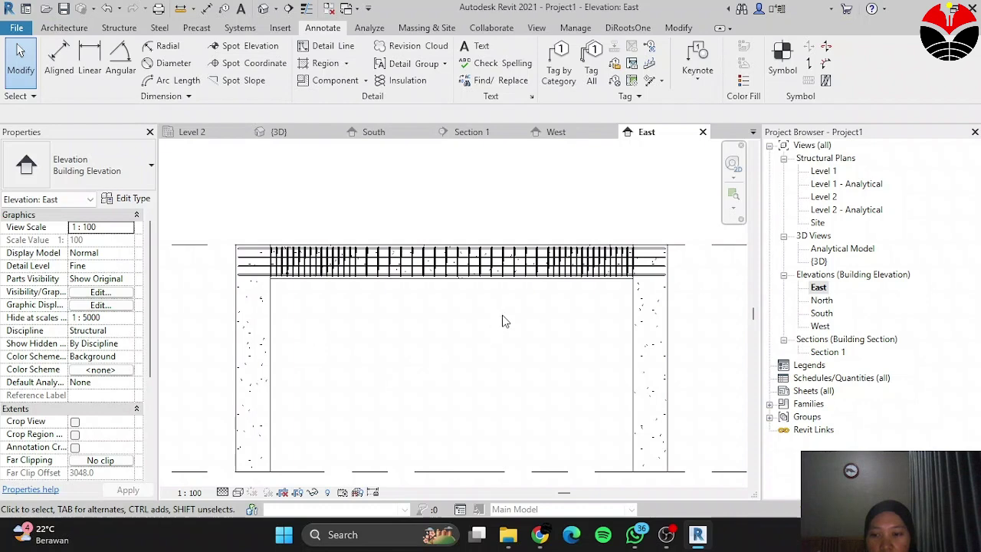
scroll(665, 249, "up", 4)
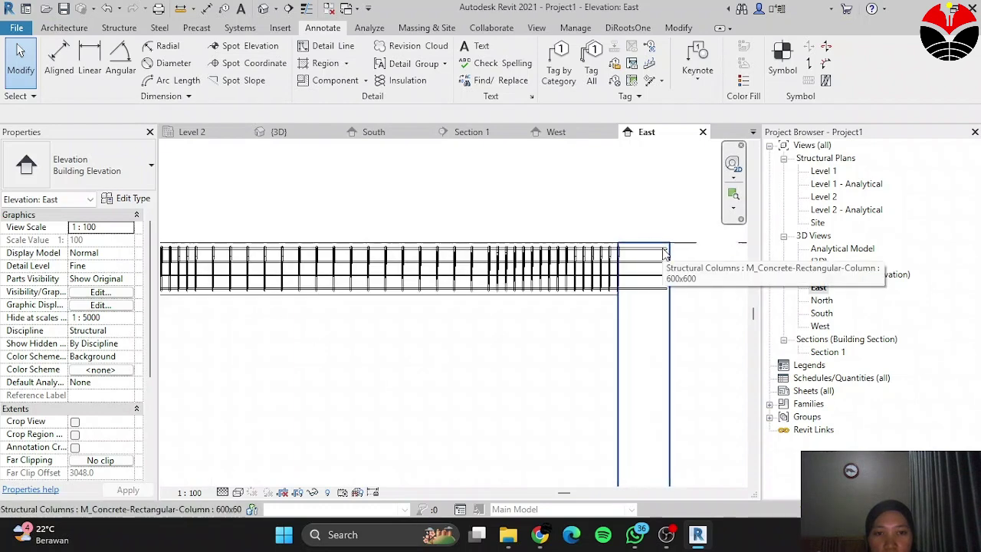
left_click(613, 255)
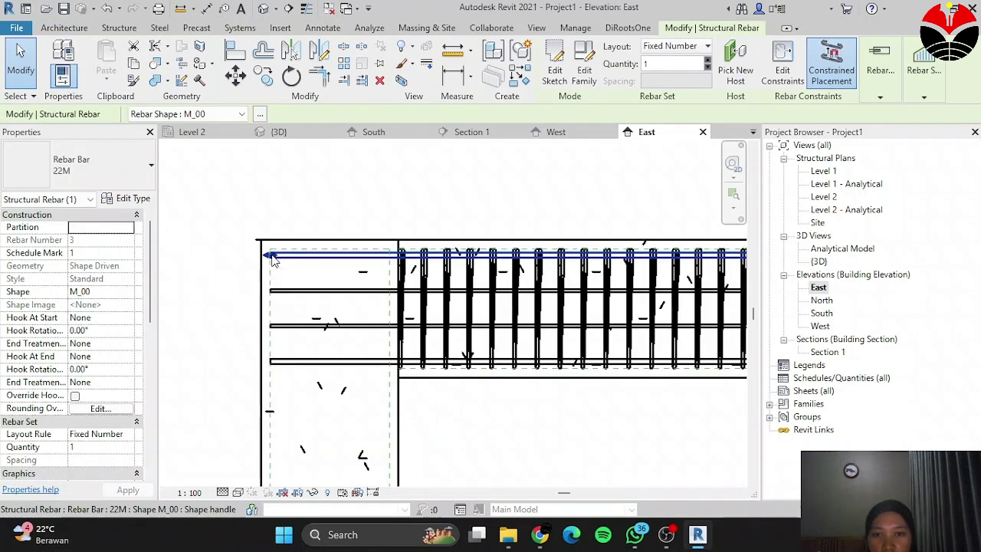
left_click_drag(274, 259, 283, 261)
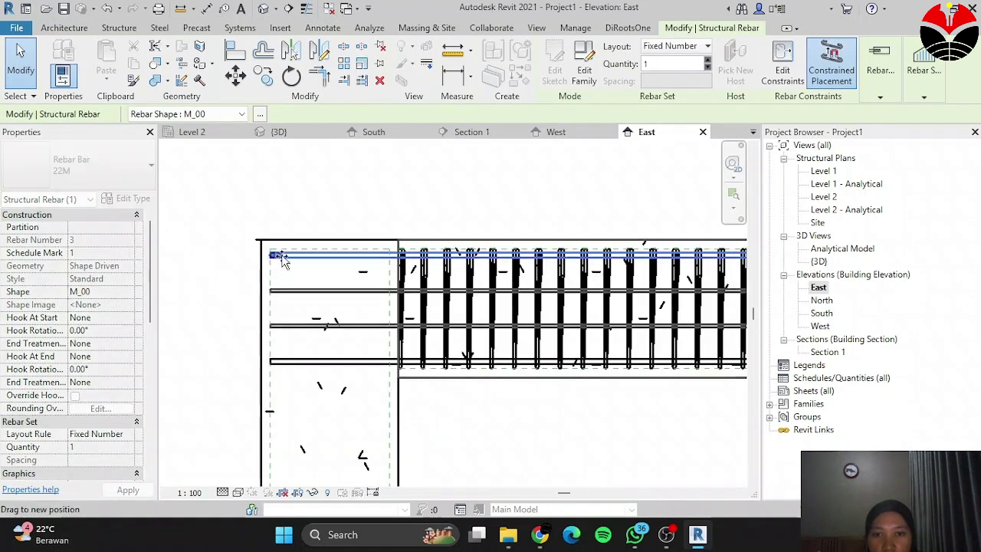
scroll(300, 261, "down", 6)
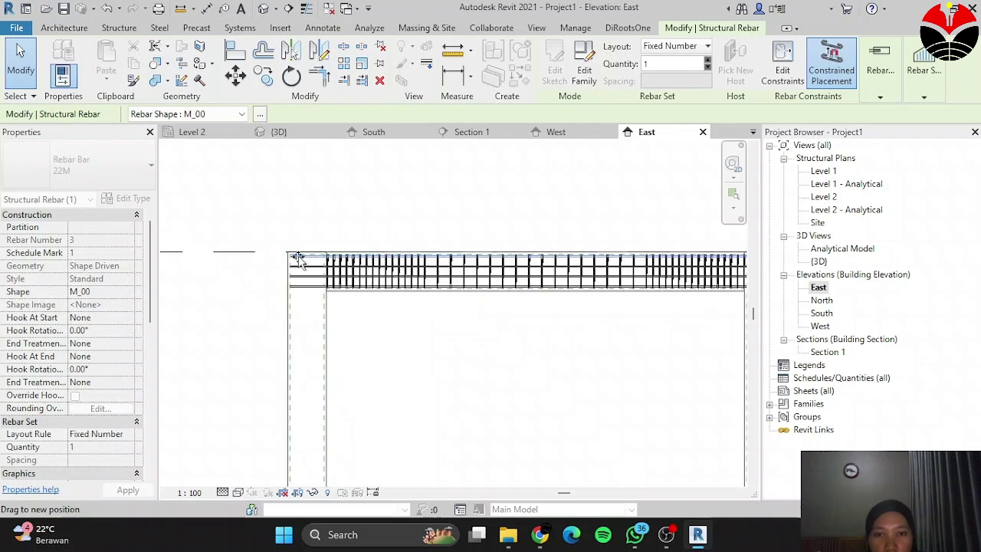
left_click_drag(299, 260, 507, 265)
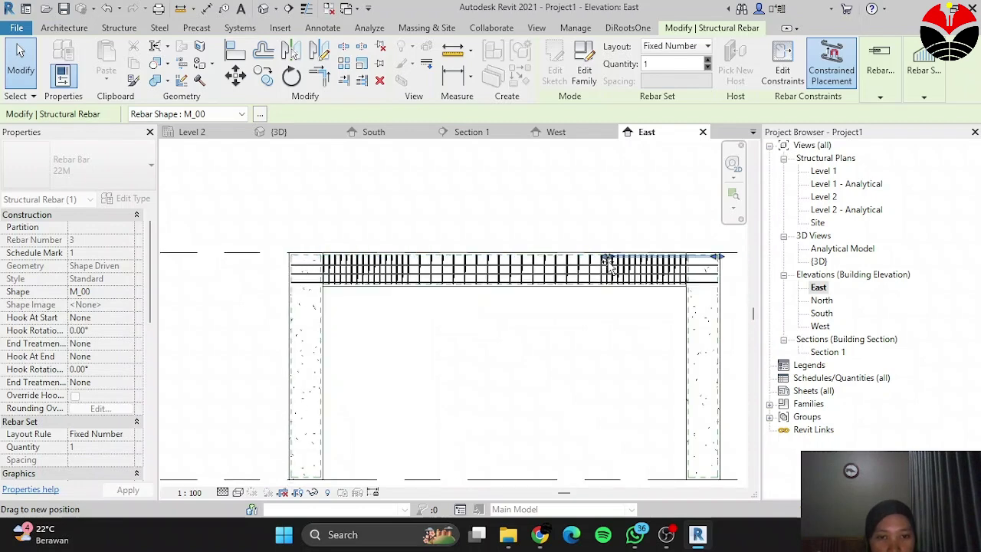
scroll(606, 263, "up", 4)
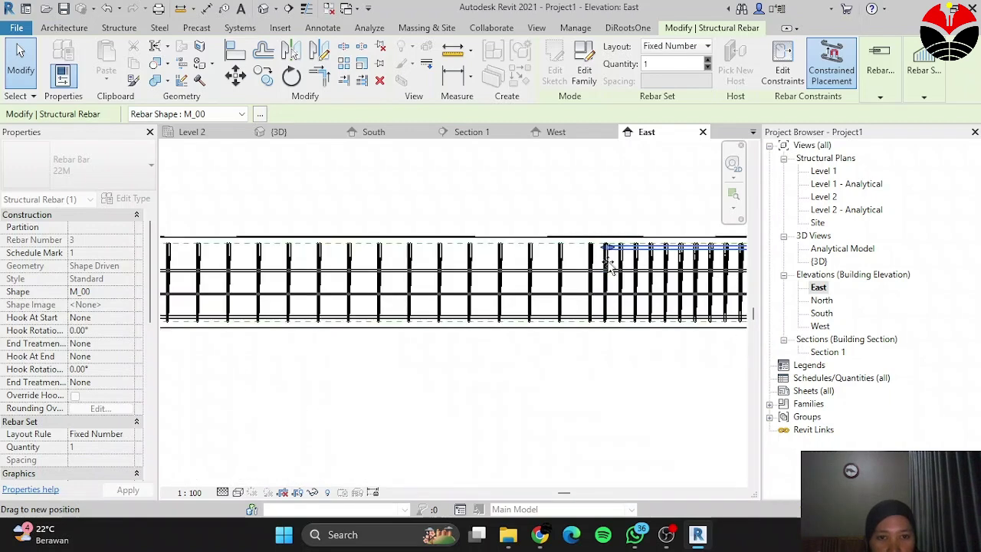
scroll(607, 264, "up", 3)
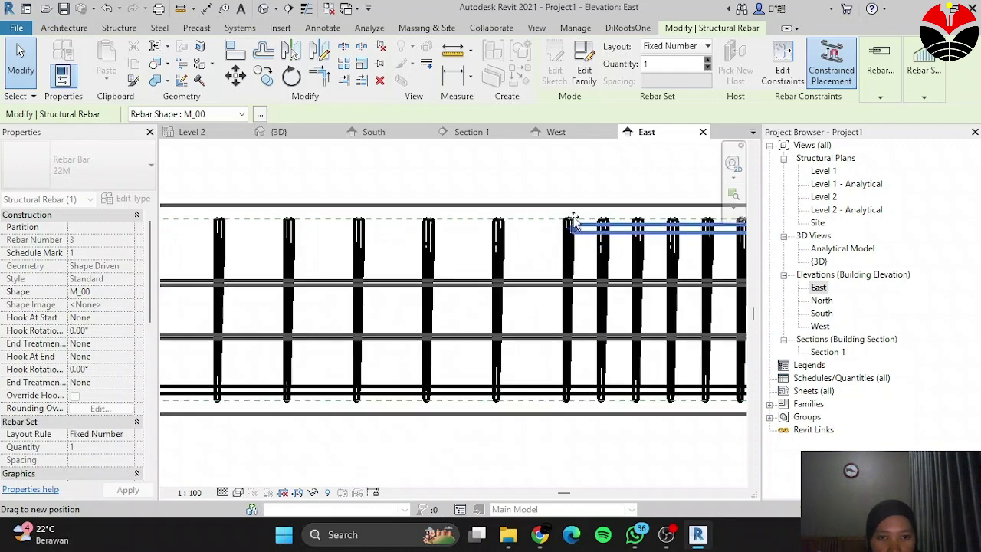
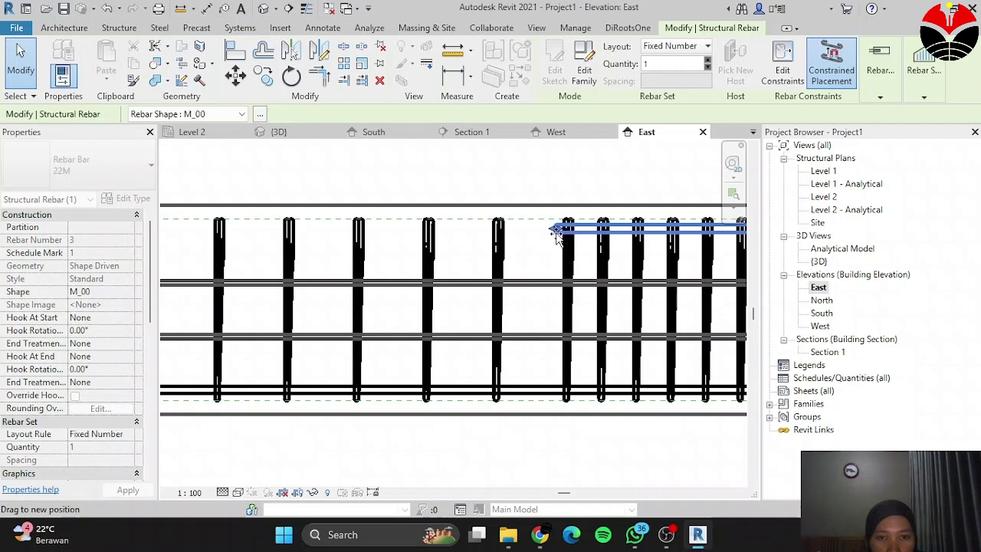
left_click_drag(558, 236, 558, 234)
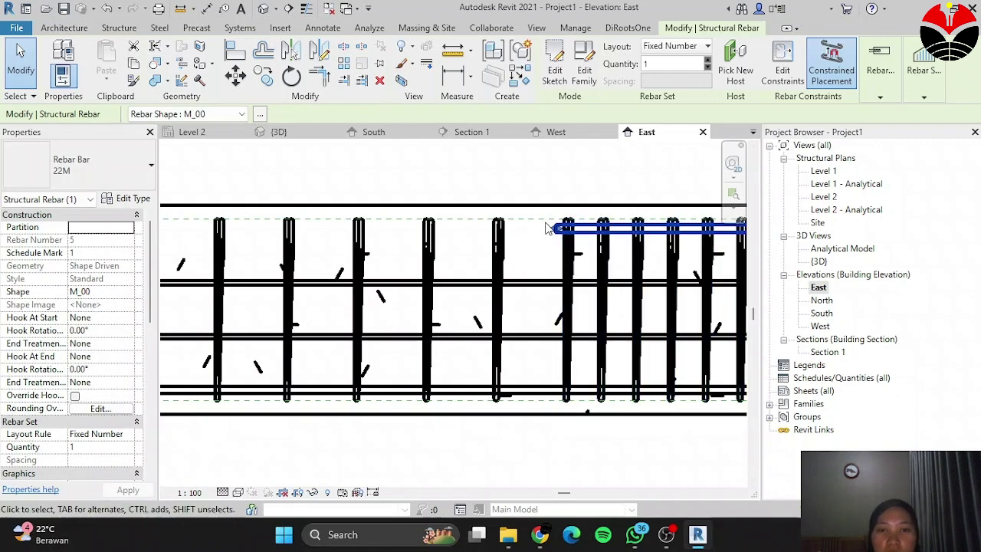
Step: Set the shortened top bar's start hook to Standard - 90 deg
left_click(84, 319)
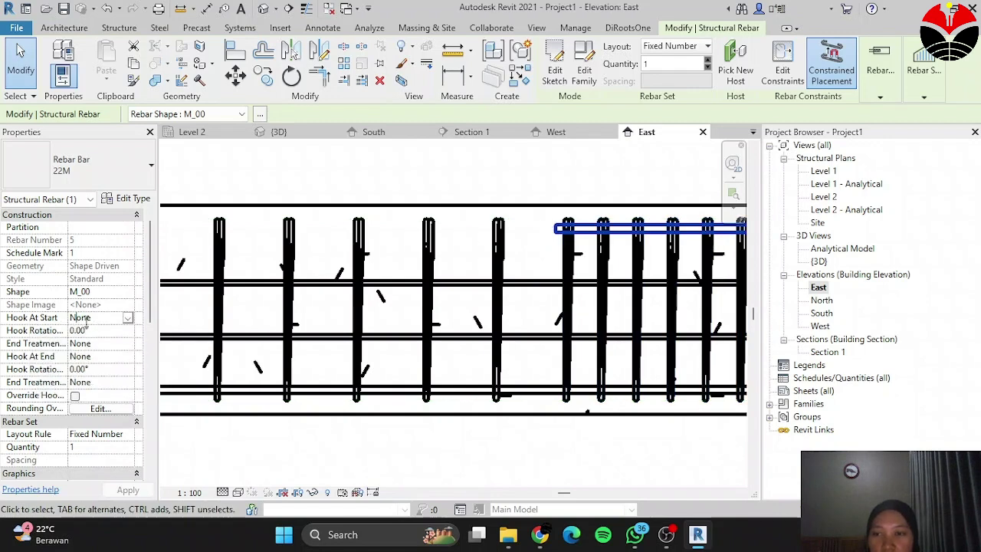
left_click(128, 319)
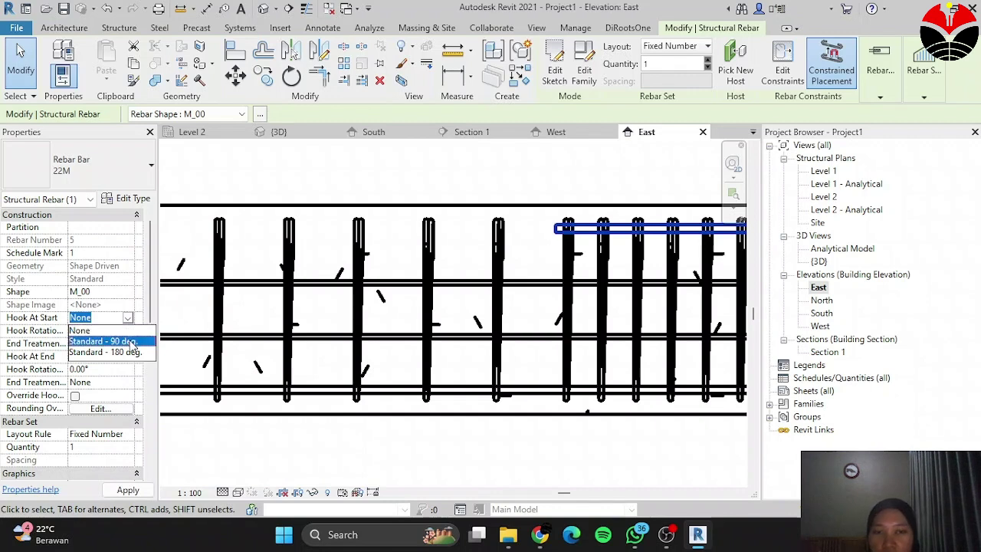
left_click(131, 341)
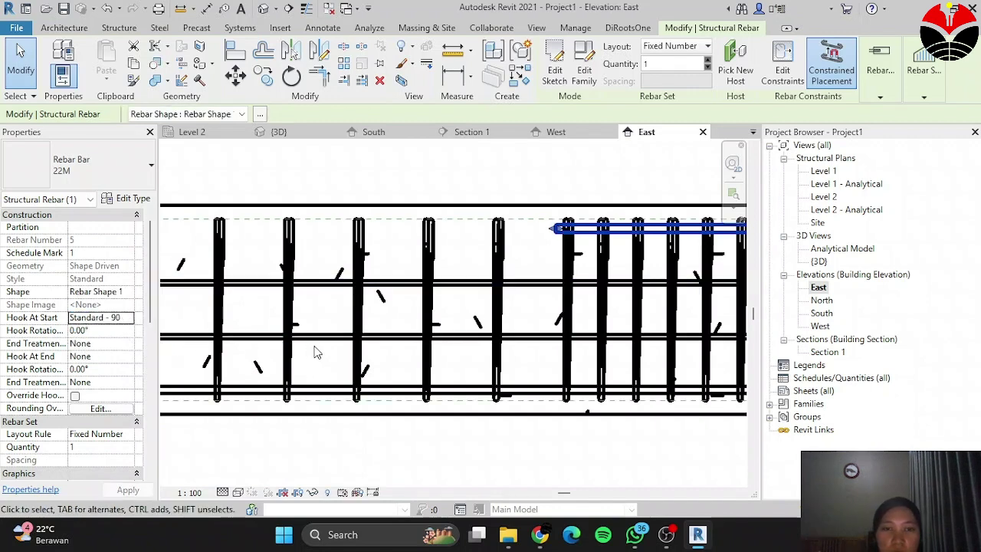
scroll(306, 354, "down", 5)
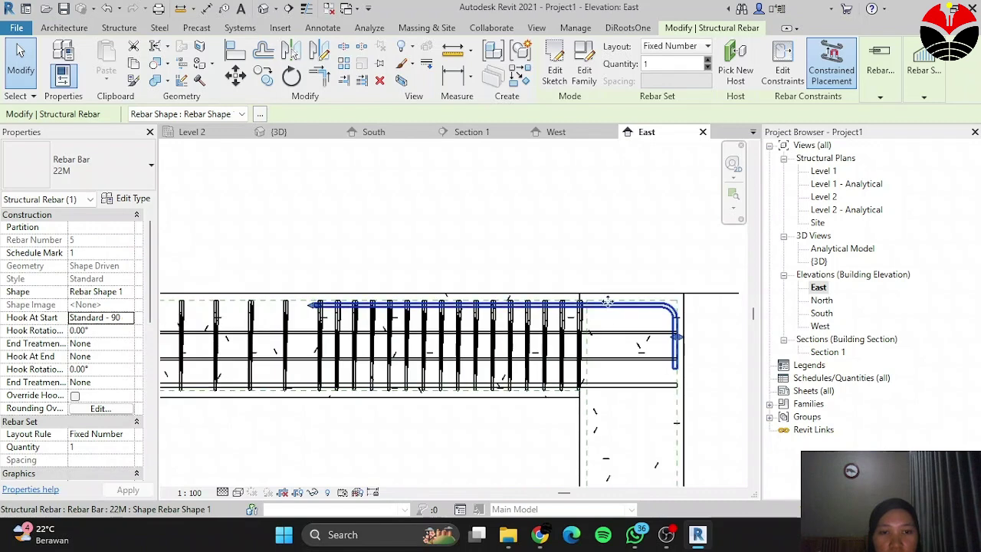
Step: Mirror a copy of the hooked top bar to the beam's opposite end about a vertical axis drawn through the beam's midpoint
scroll(420, 312, "up", 2)
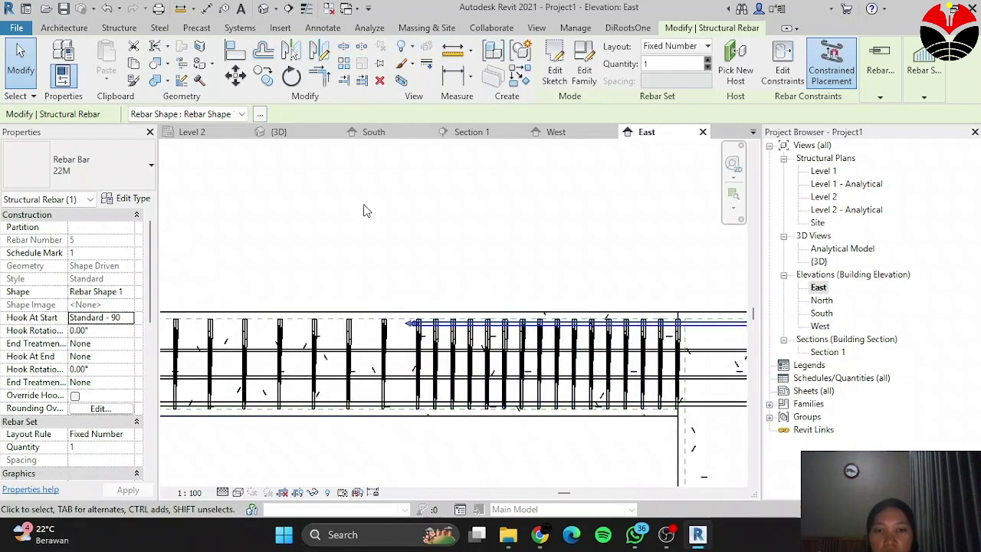
left_click(323, 54)
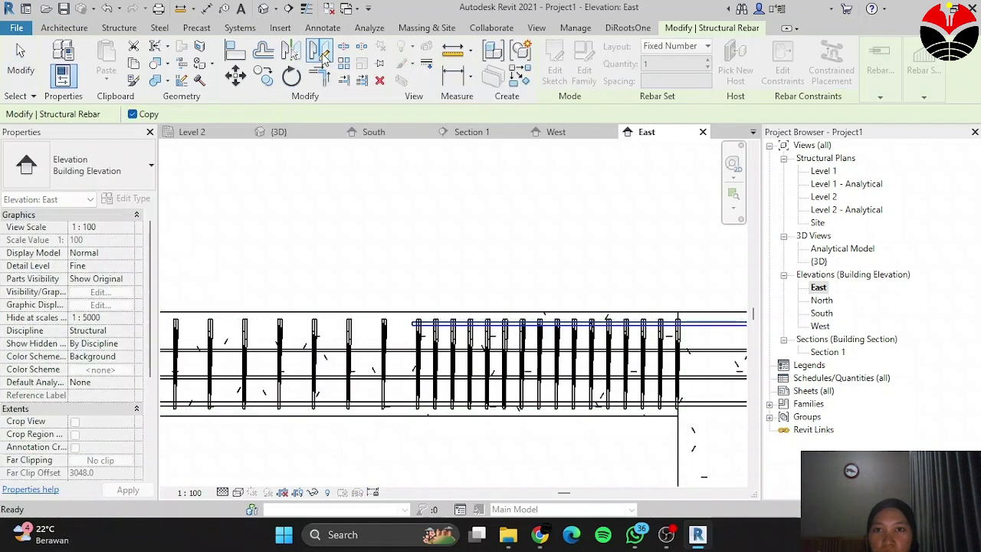
scroll(586, 229, "down", 5)
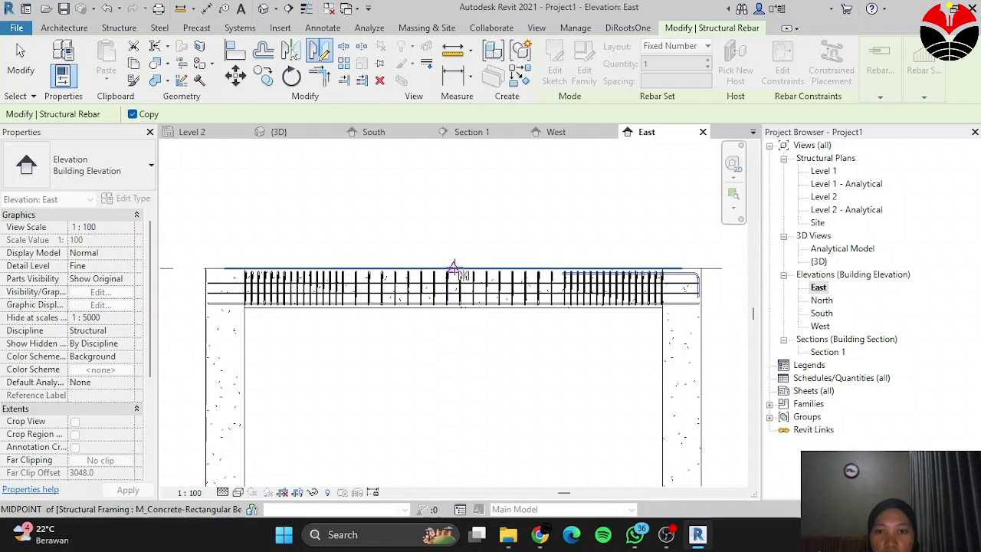
left_click(453, 268)
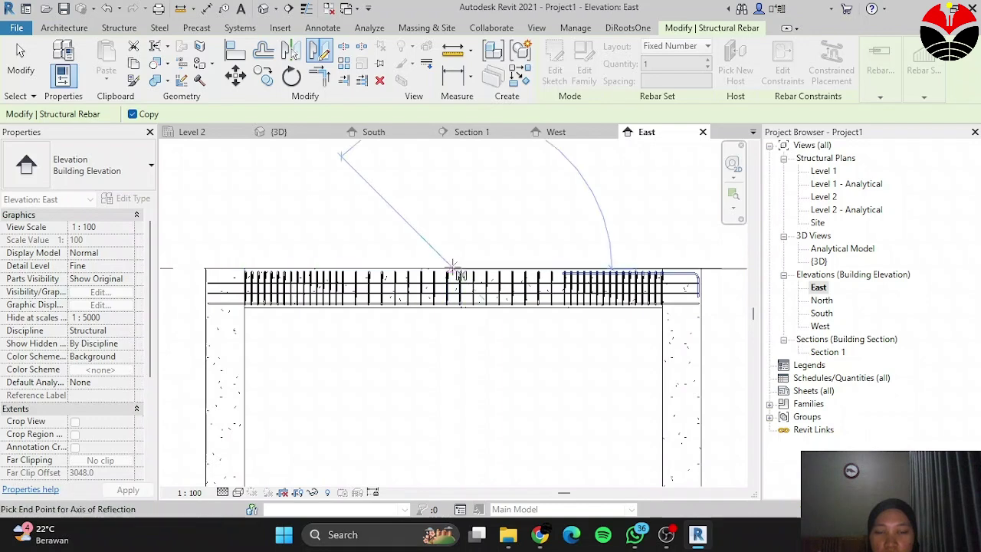
left_click(452, 178)
scroll(335, 256, "up", 3)
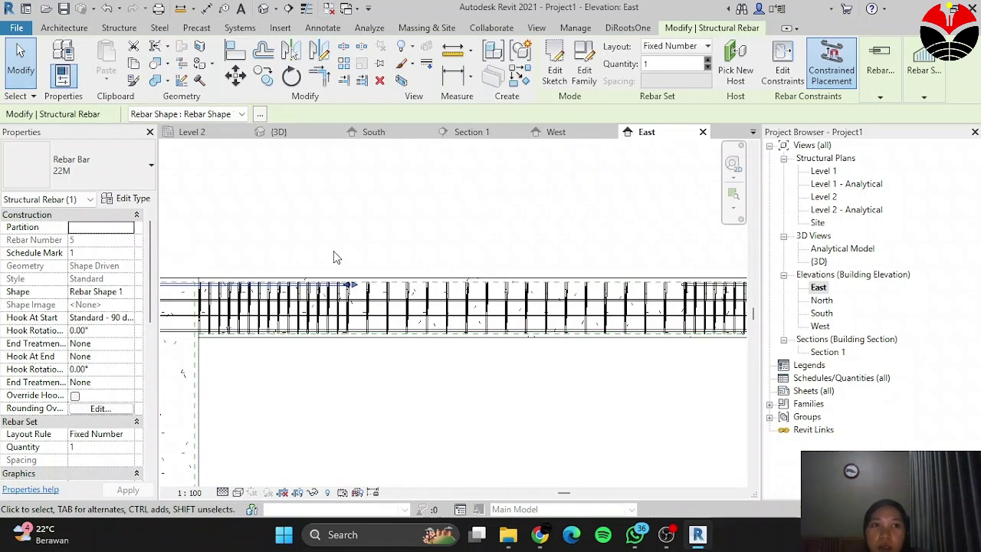
key("Escape")
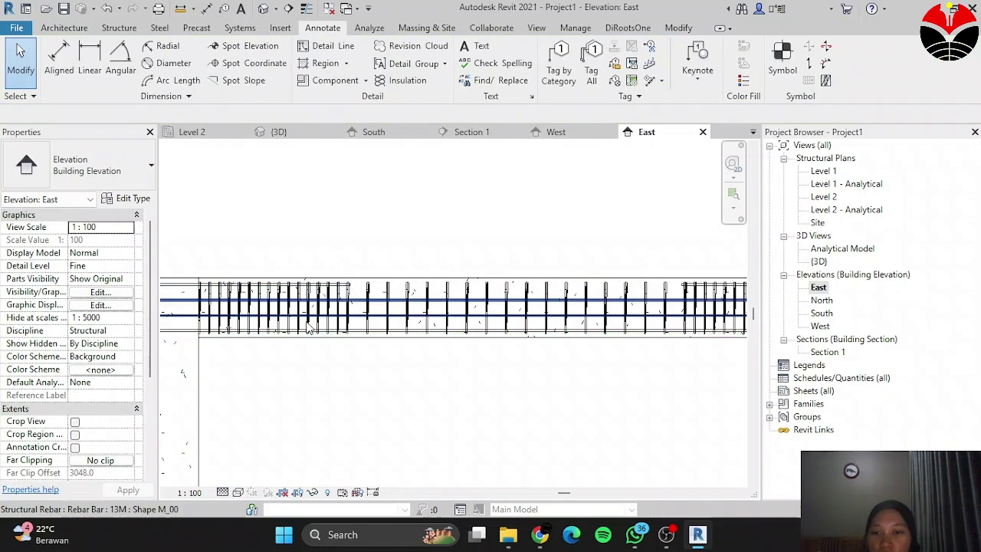
scroll(560, 289, "down", 3)
scroll(526, 278, "up", 2)
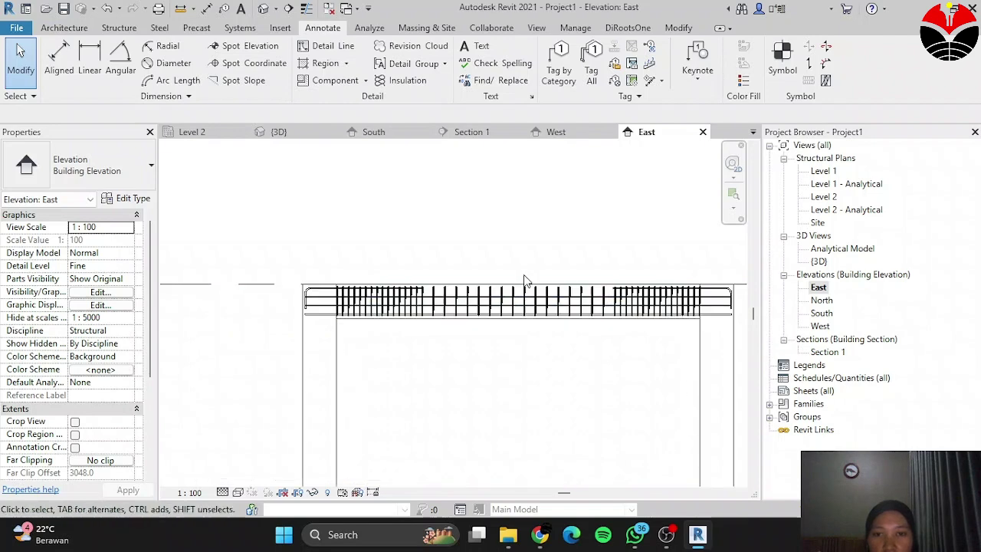
Step: In Section 1, copy the beam's three-bar bottom 22M rebar set straight up to just below the top middle bar
left_click(473, 134)
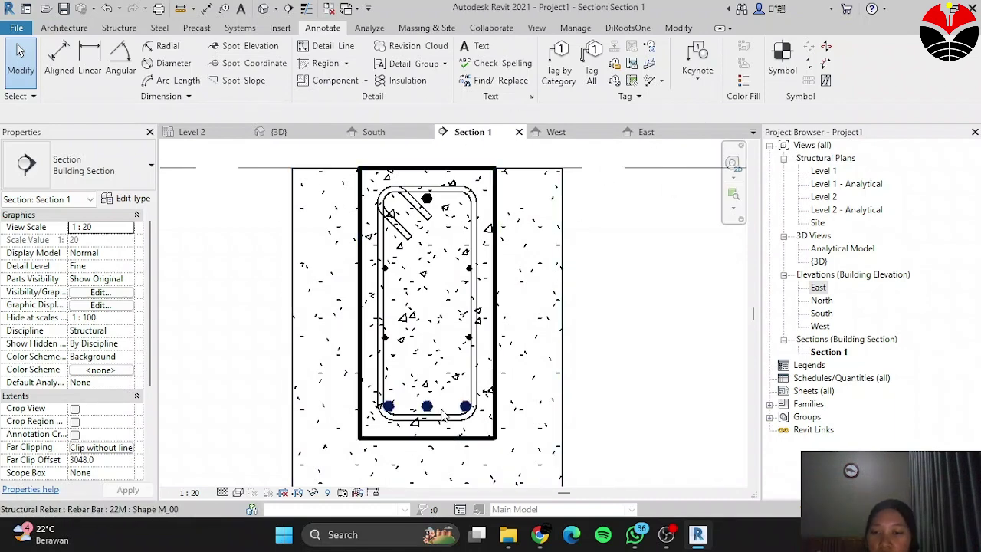
scroll(440, 414, "up", 1)
scroll(391, 410, "up", 1)
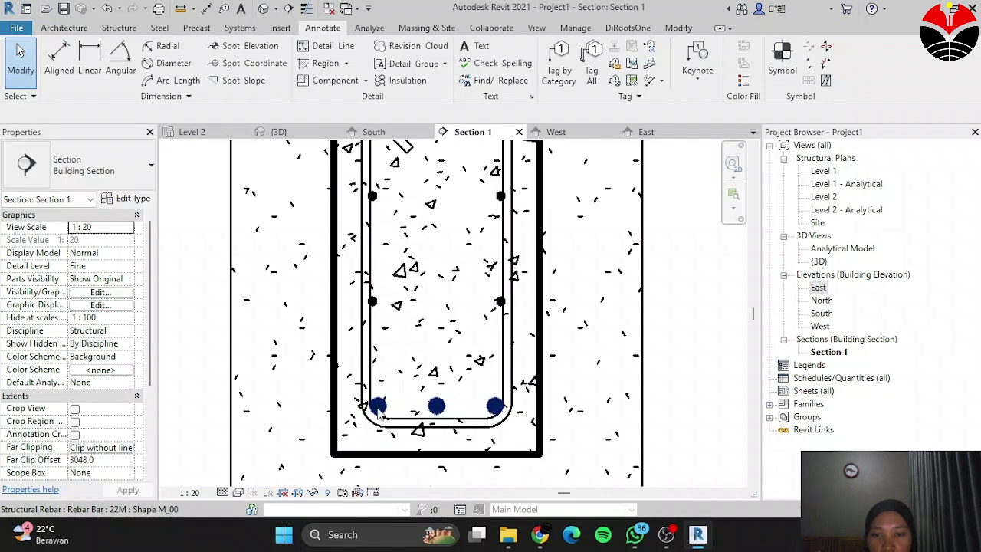
scroll(485, 411, "down", 1)
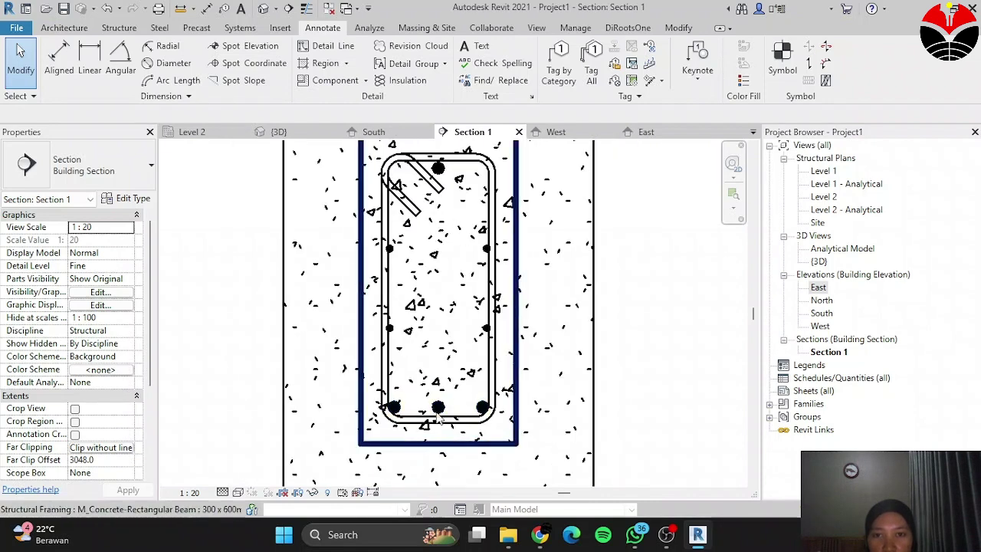
left_click(393, 412)
left_click(265, 78)
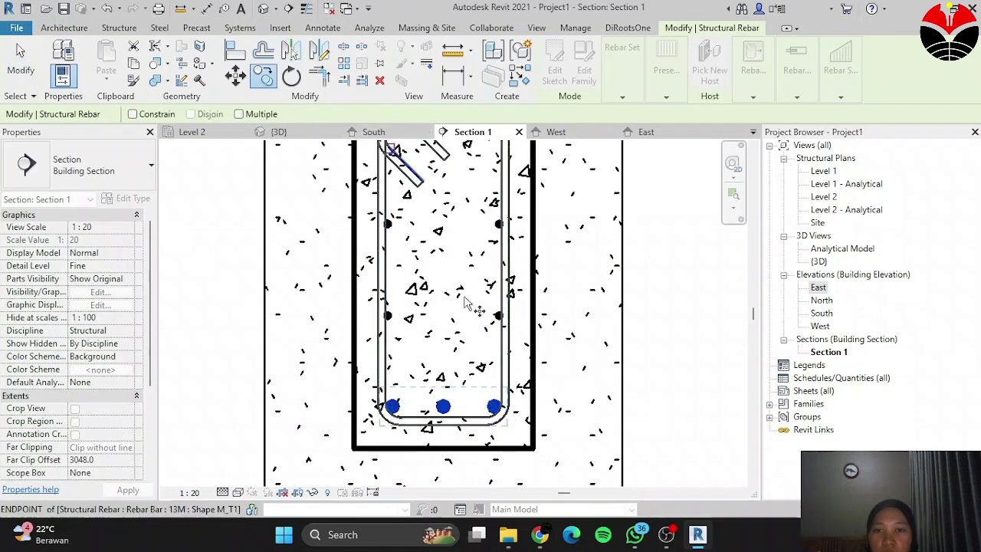
left_click(498, 411)
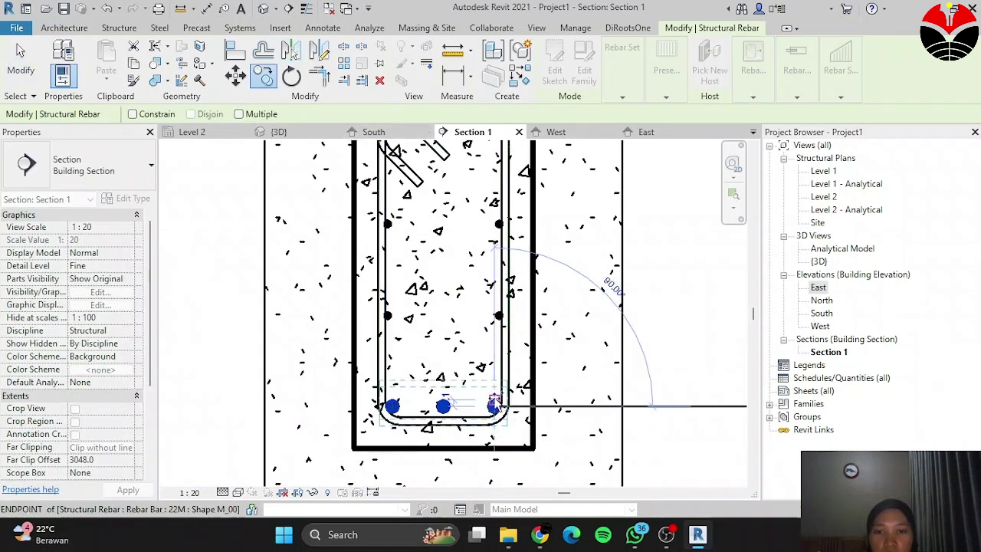
left_click(494, 198)
scroll(353, 201, "down", 2)
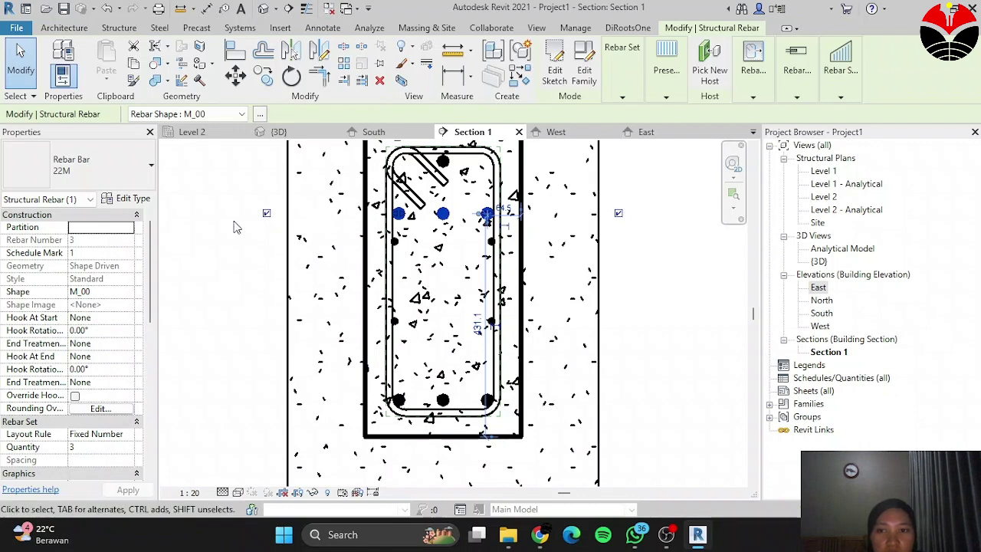
Step: Exclude the first and last bars of the copied 22M set, leaving only its middle bar
left_click(618, 213)
left_click(266, 213)
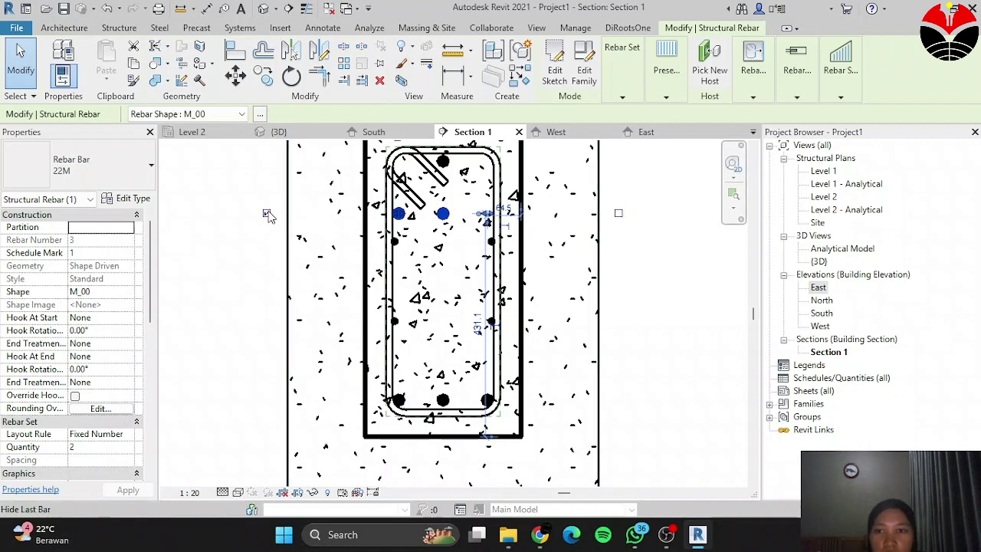
scroll(535, 274, "down", 1)
scroll(483, 168, "up", 3)
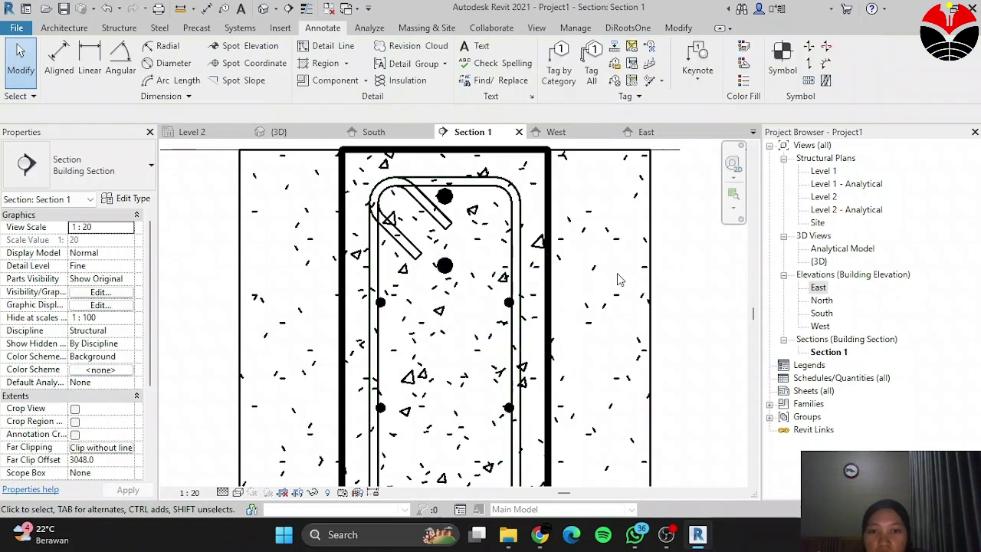
key("Escape")
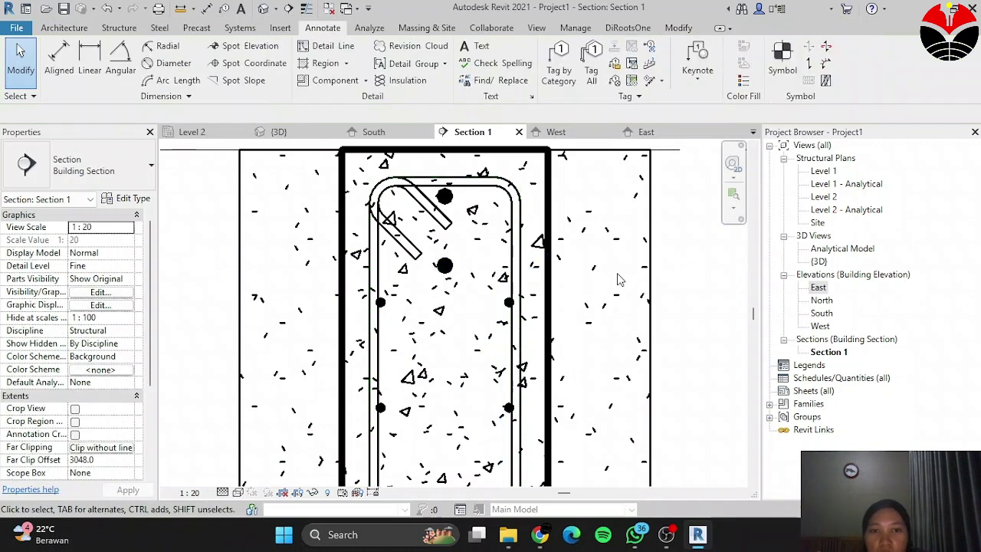
Step: Move the remaining copied 22M bar into the stirrup's upper-left corner, level with the top middle bar
left_click(439, 268)
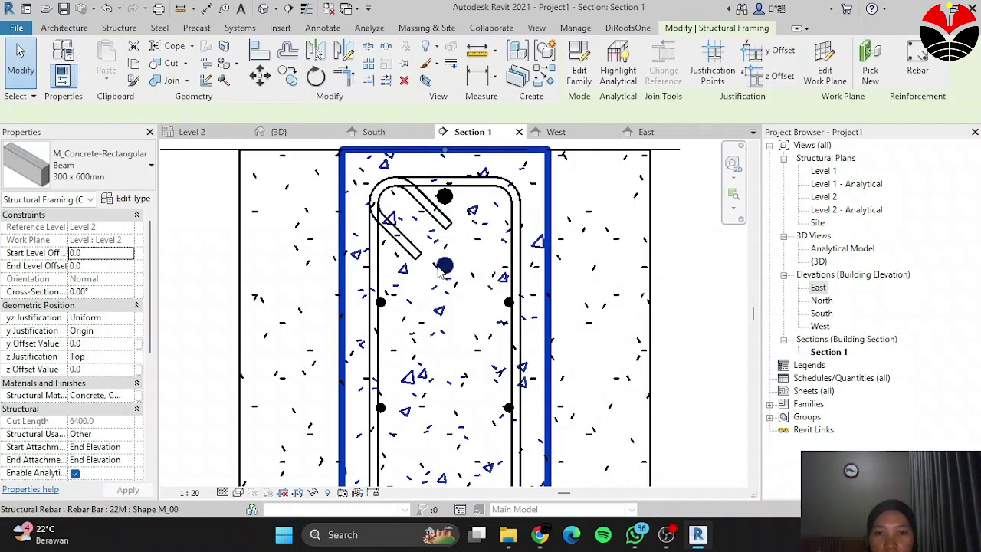
left_click(443, 268)
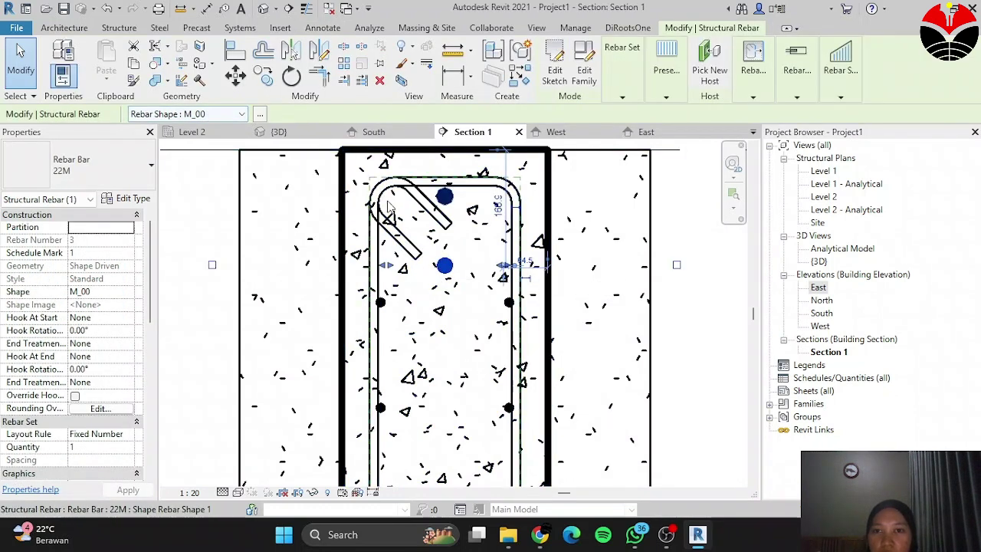
key("m")
key("v")
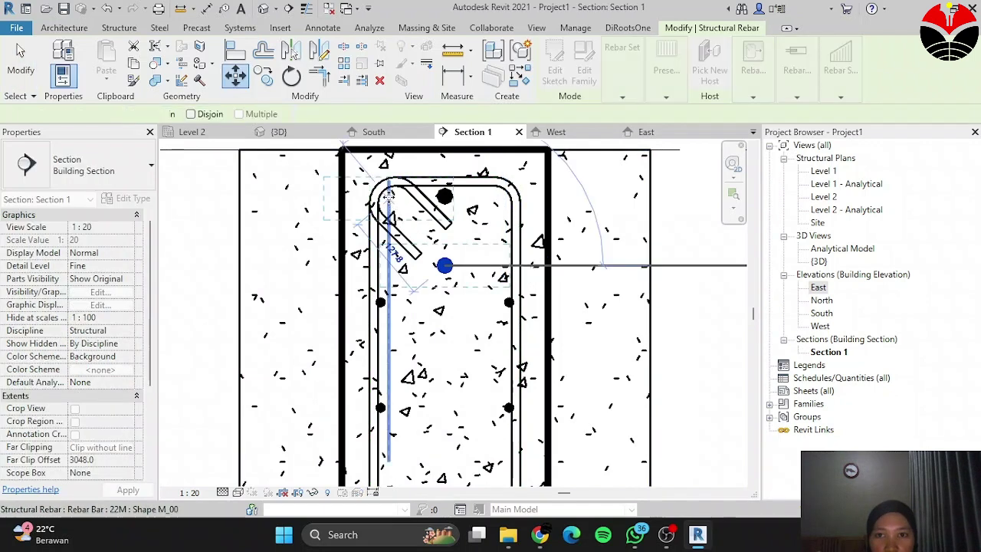
left_click(390, 196)
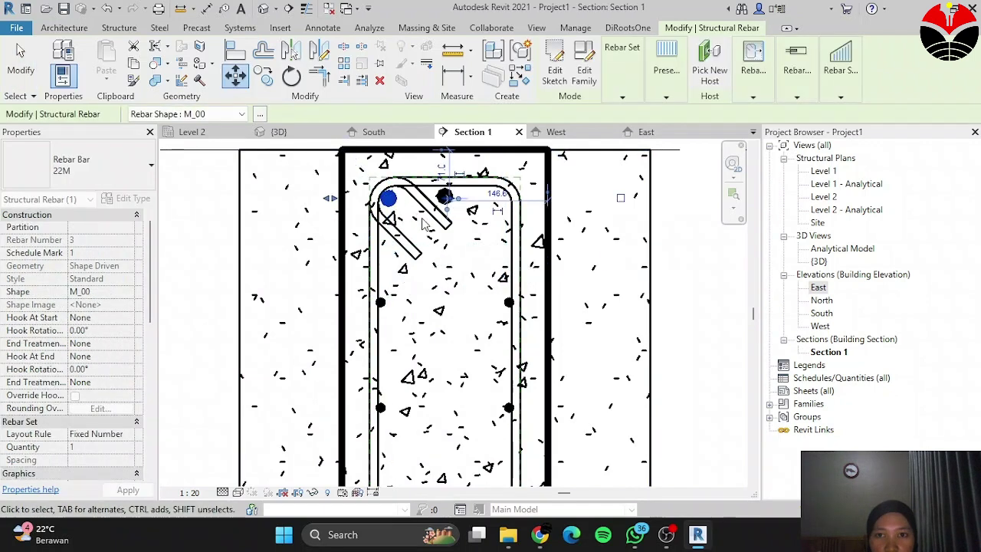
left_click(592, 256)
scroll(593, 256, "down", 1)
scroll(507, 201, "up", 1)
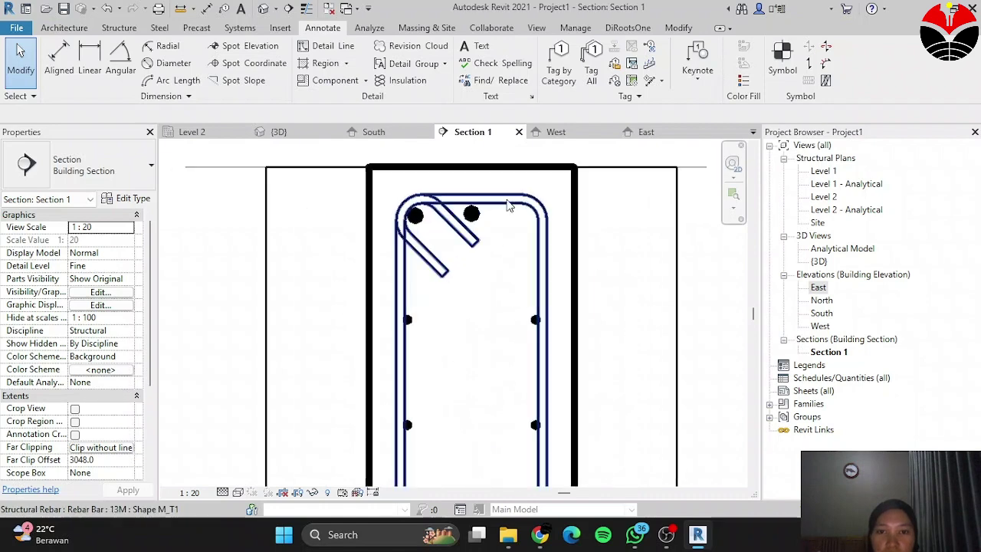
Step: Copy the upper-left corner bar horizontally to the stirrup's upper-right corner
scroll(460, 188, "up", 2)
left_click(409, 242)
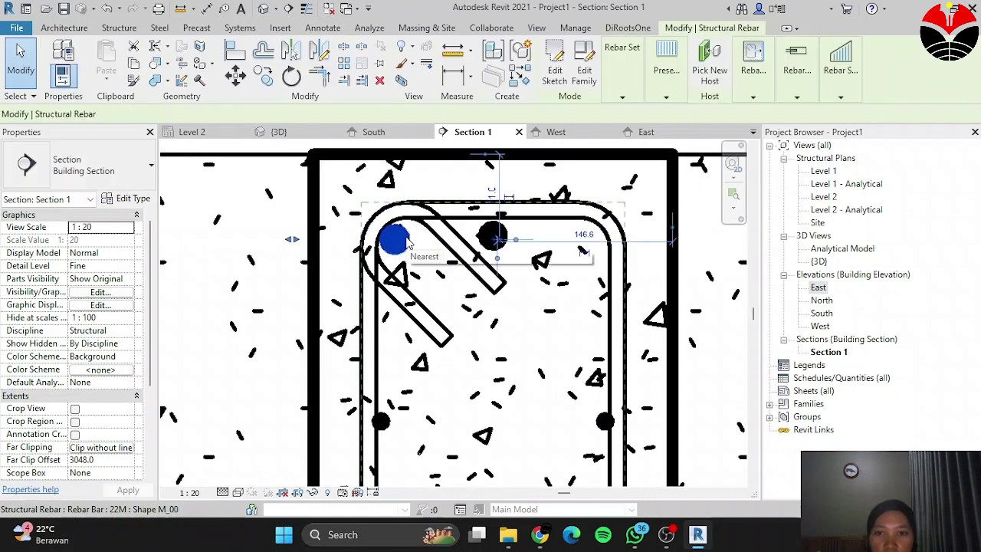
key("m")
key("v")
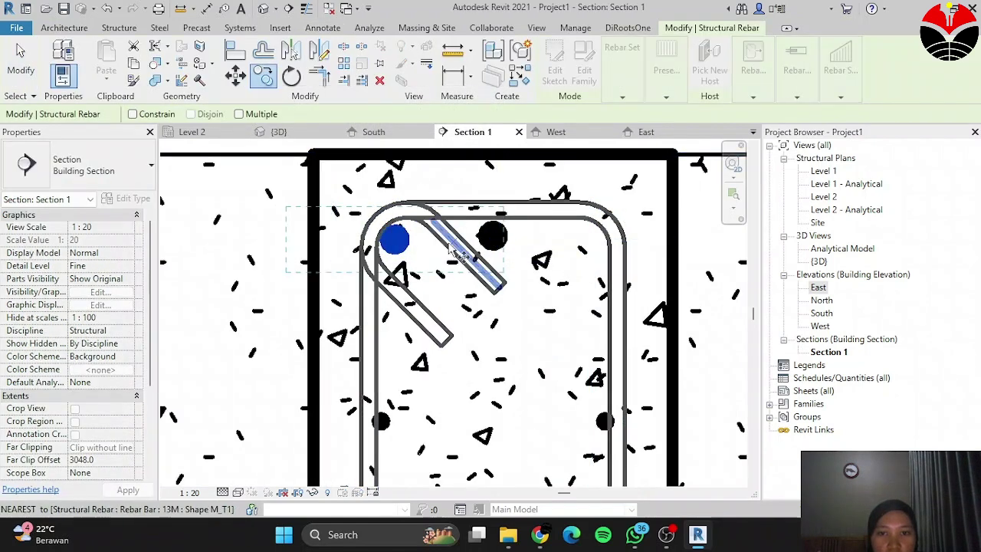
left_click(398, 239)
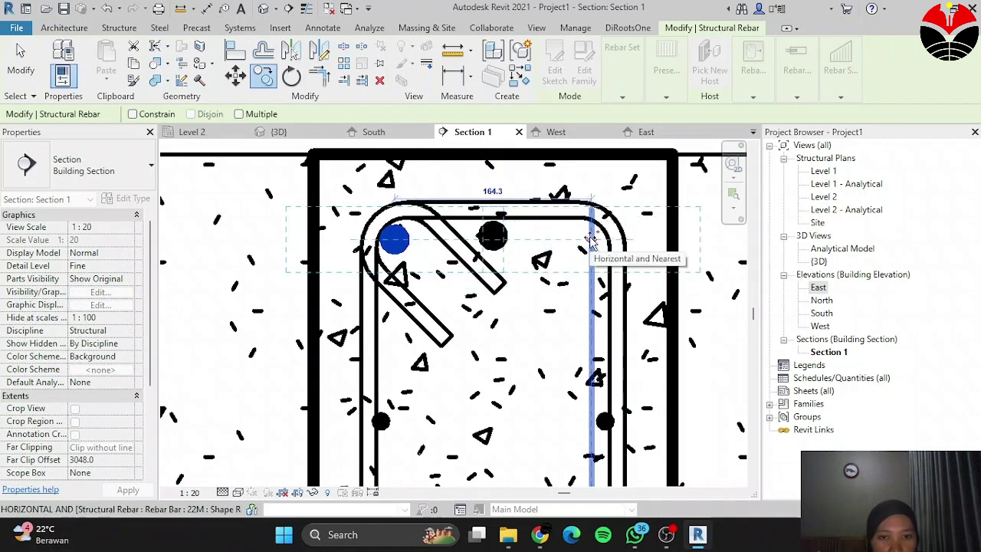
left_click(591, 240)
Step: Move the copied upper-right bar slightly outward against the stirrup's right leg
left_click(235, 74)
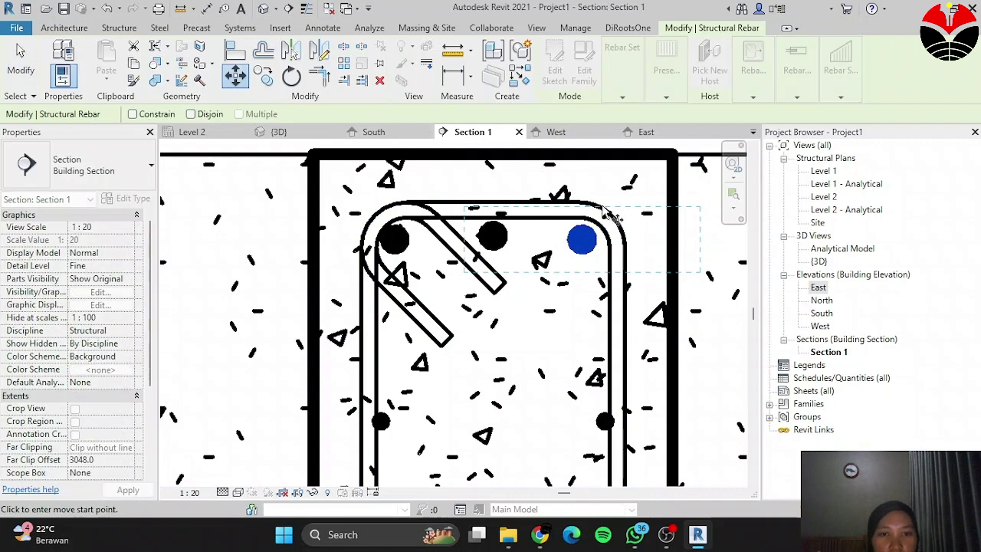
scroll(576, 247, "up", 2)
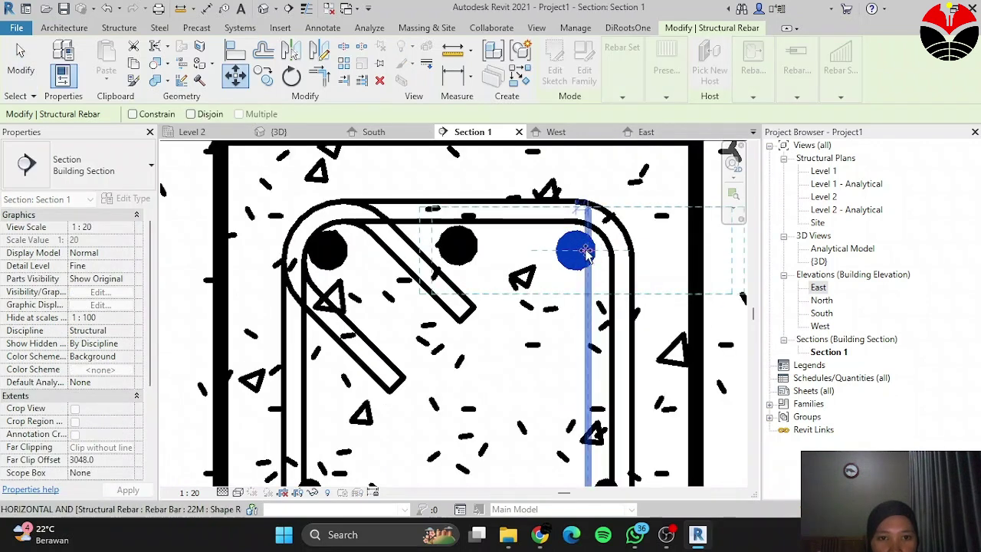
key("Escape")
key("Escape")
scroll(567, 203, "down", 5)
scroll(522, 230, "up", 1)
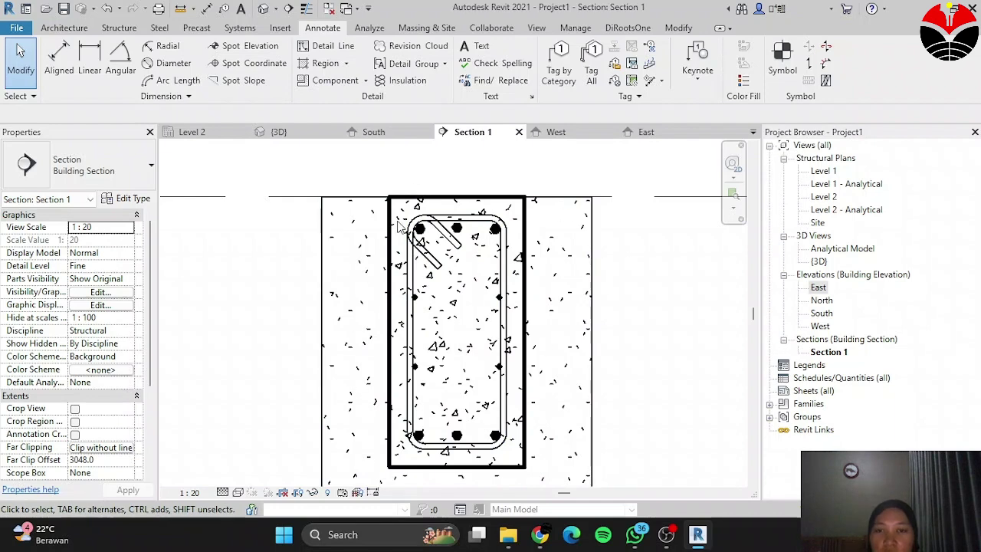
Step: Set both the start and end hooks of the upper-left corner bar to Standard - 90 deg
scroll(390, 230, "up", 2)
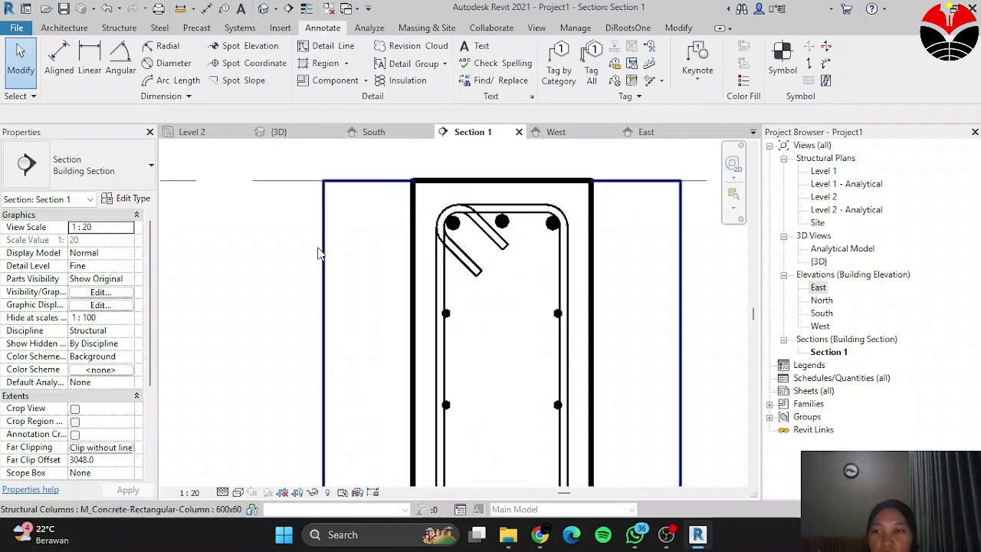
left_click(456, 233)
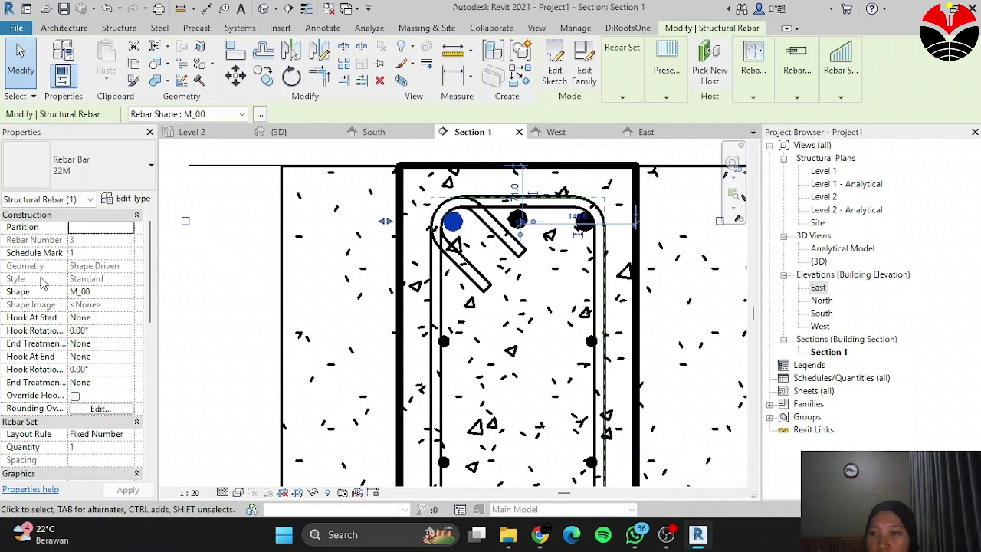
left_click(107, 318)
left_click(128, 318)
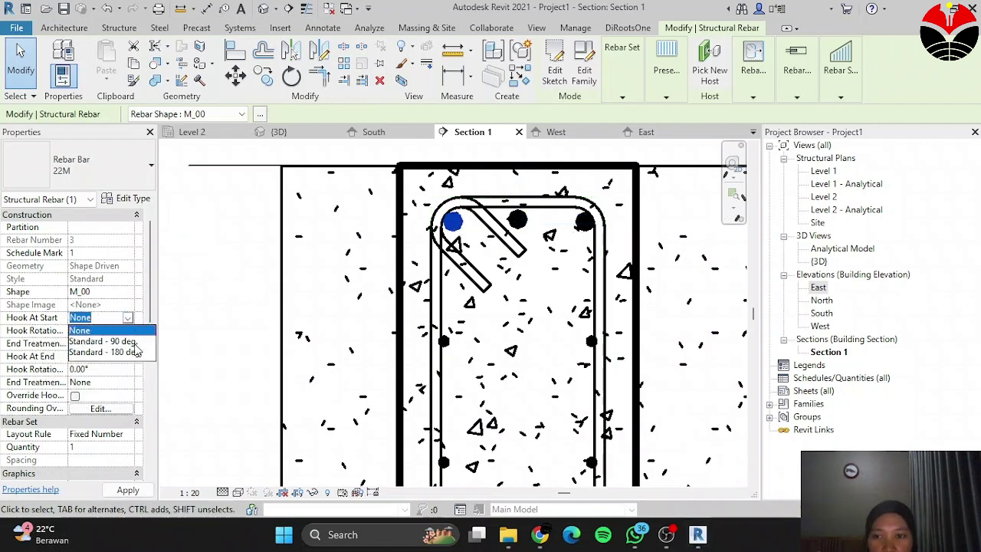
left_click(115, 341)
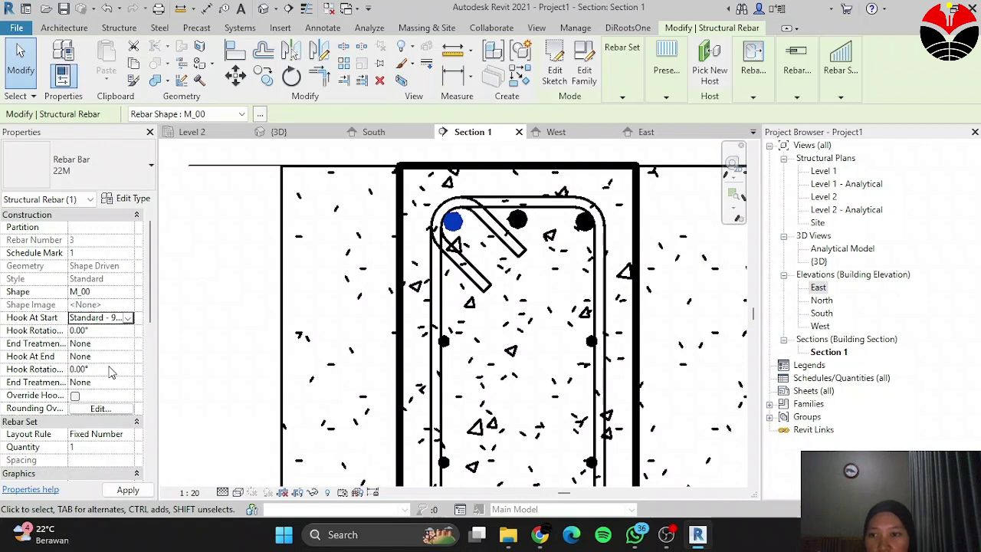
left_click(126, 357)
left_click(130, 357)
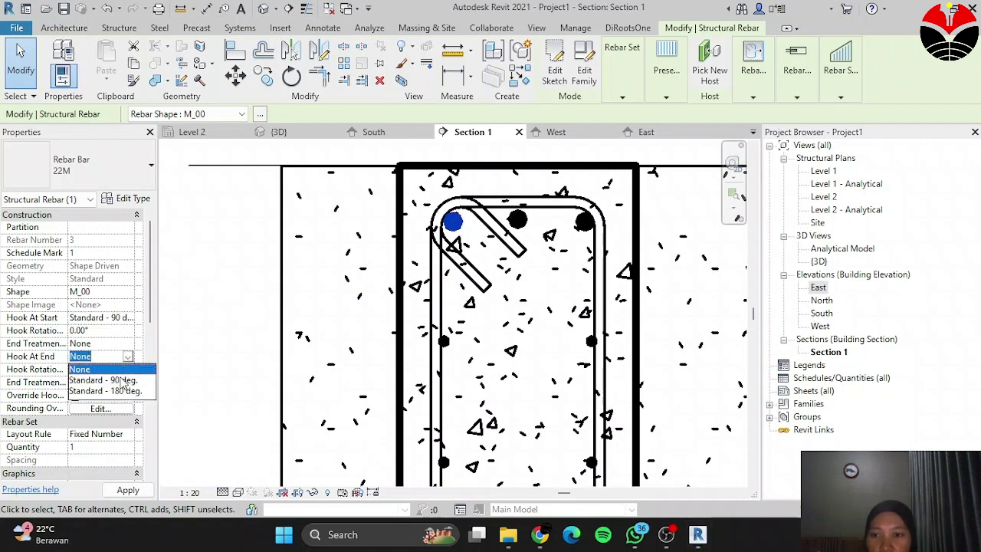
left_click(122, 380)
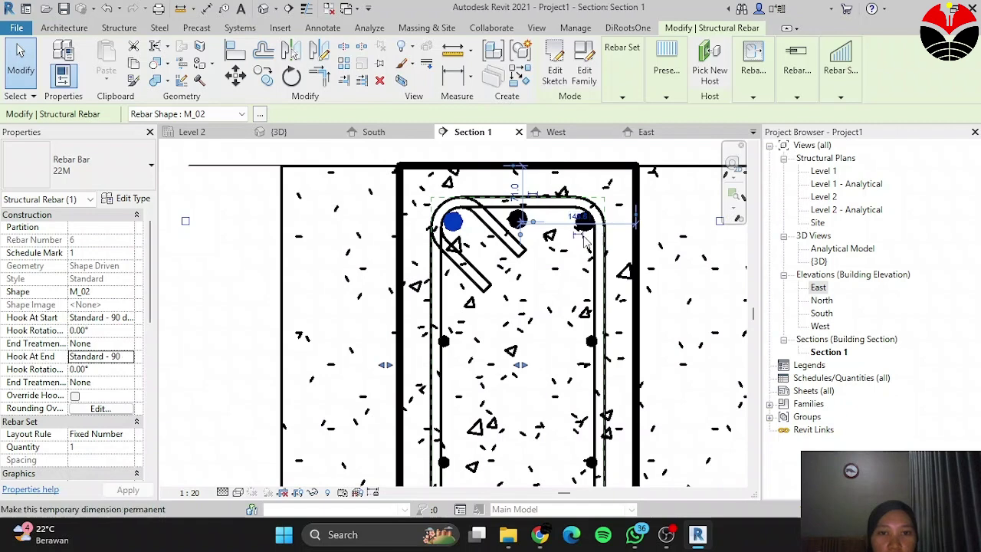
key("Escape")
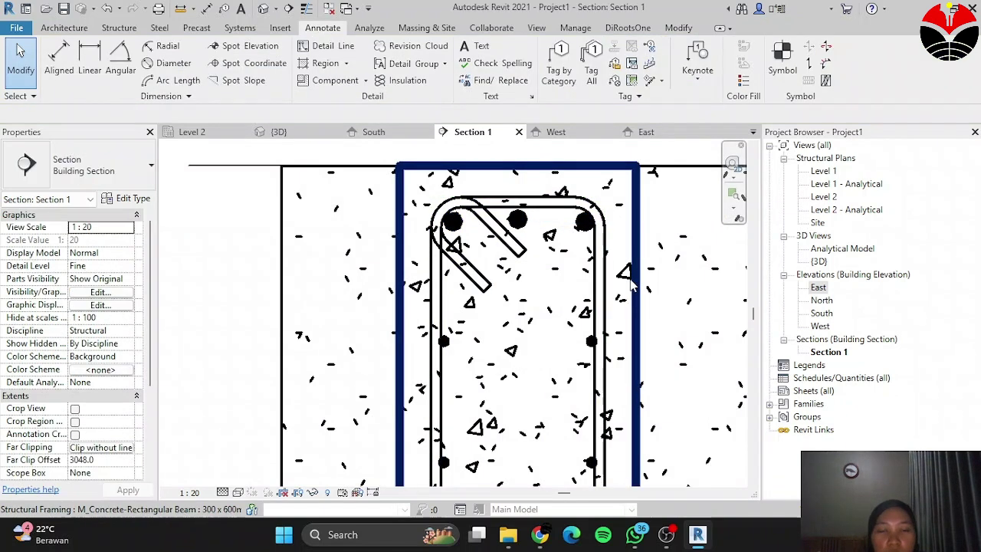
Step: Set both the start and end hooks of the upper-right corner bar to Standard - 90 deg
left_click(584, 222)
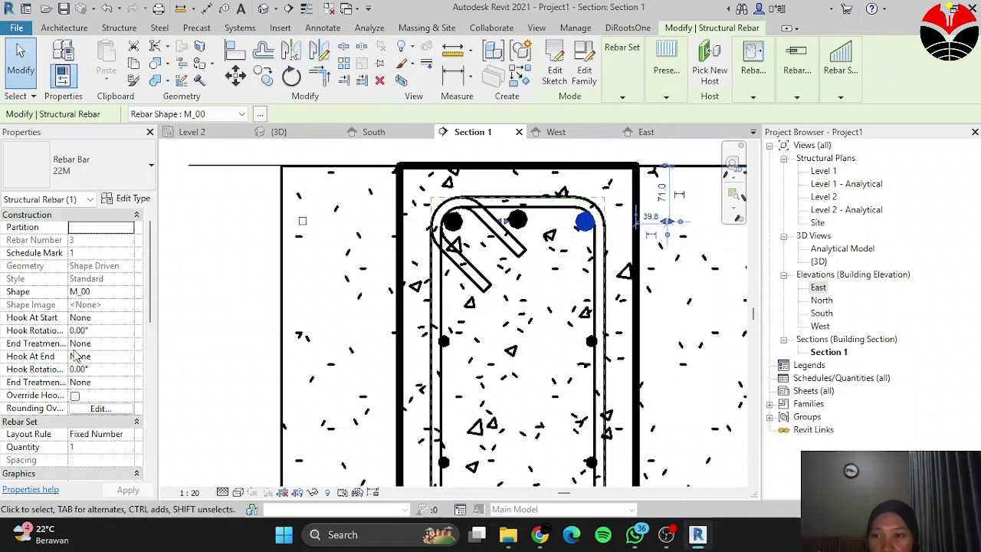
left_click(104, 319)
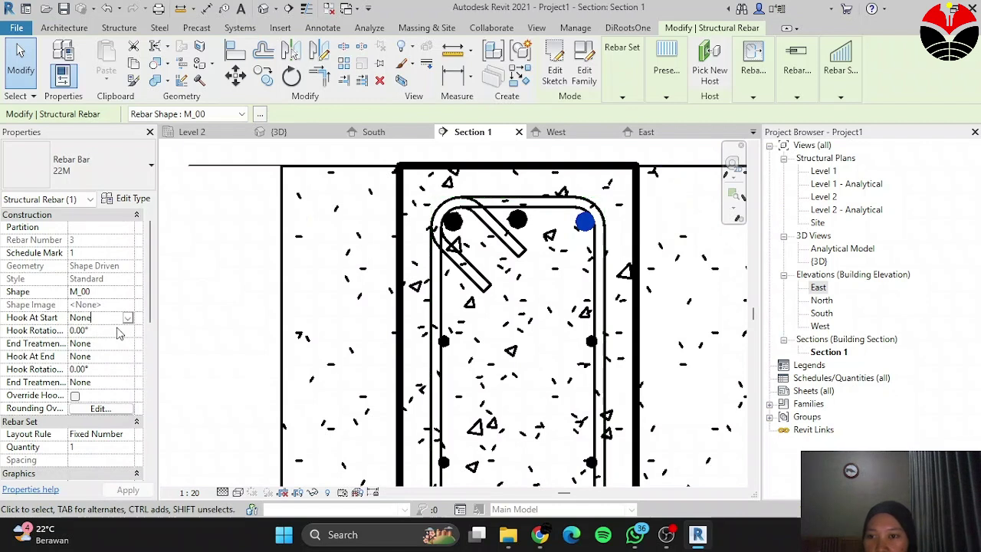
left_click(128, 318)
left_click(136, 340)
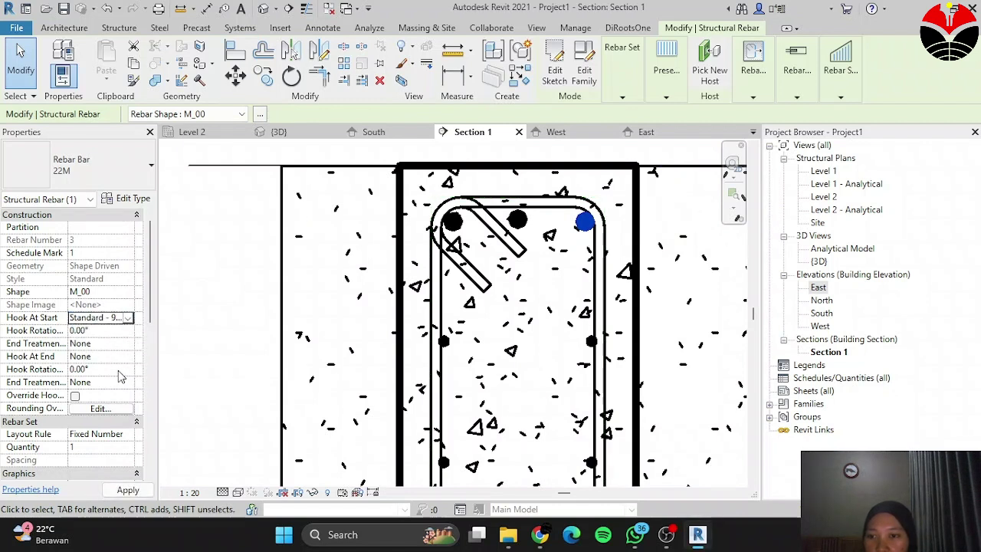
left_click(120, 357)
left_click(128, 356)
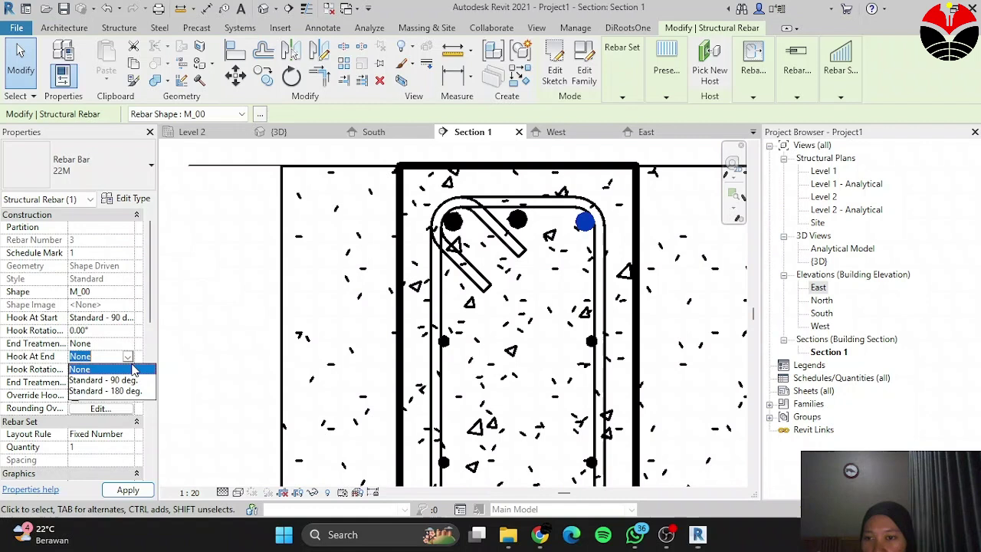
left_click(115, 380)
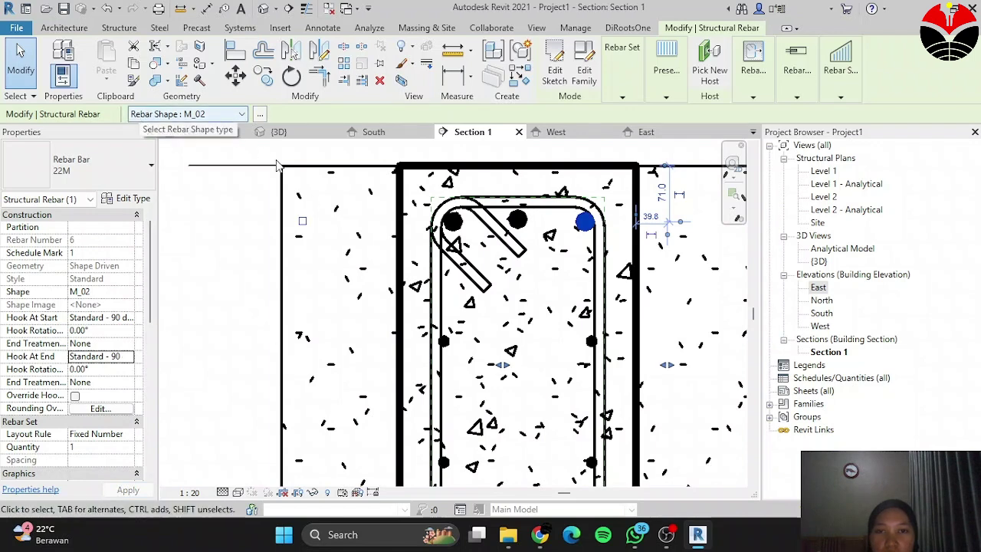
scroll(366, 280, "down", 2)
scroll(368, 280, "down", 1)
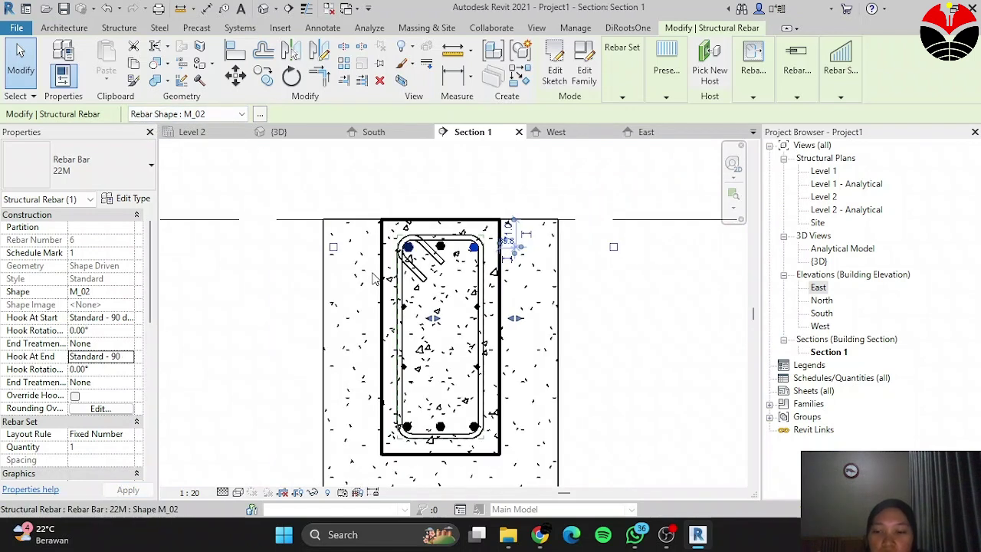
key("Escape")
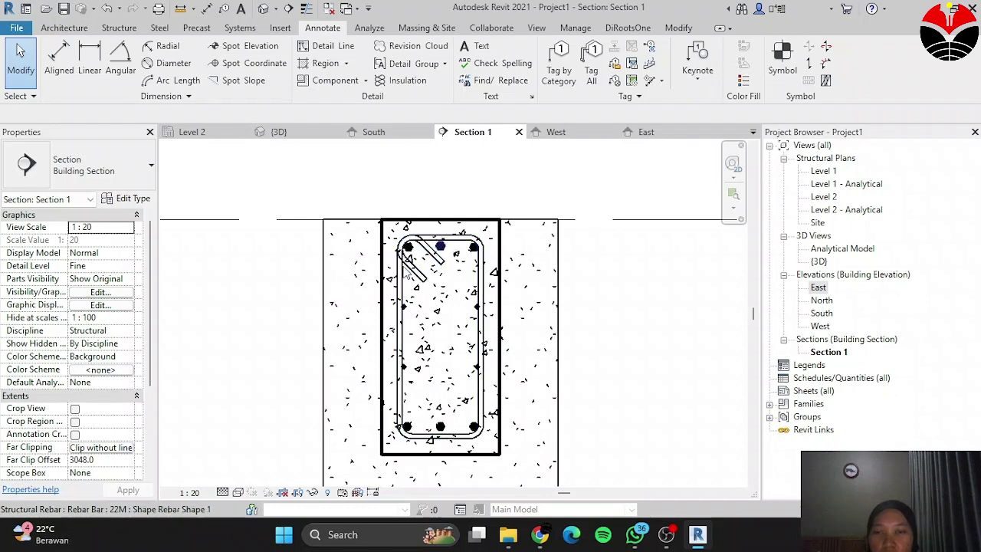
Step: Draw a horizontal section across the beam in the Level 2 plan, just above the lower column, and shorten its view depth to about 780 mm
left_click(218, 138)
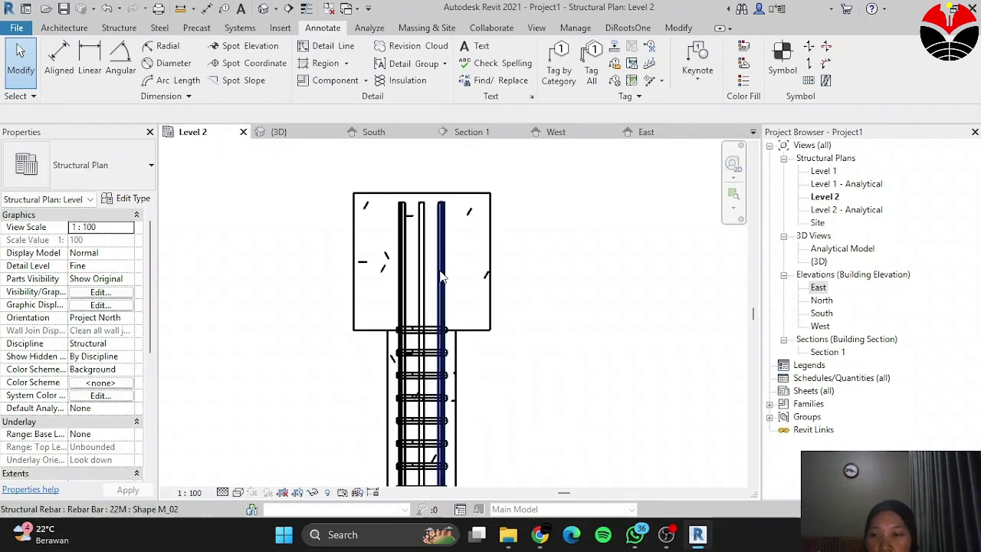
scroll(522, 269, "down", 4)
scroll(452, 256, "down", 3)
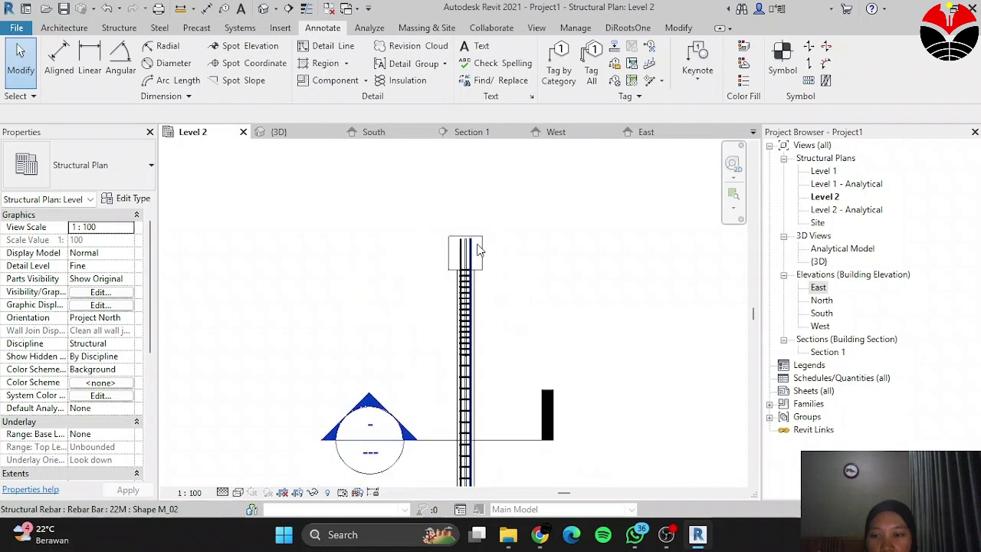
scroll(482, 418, "down", 1)
scroll(481, 414, "up", 2)
scroll(459, 301, "down", 3)
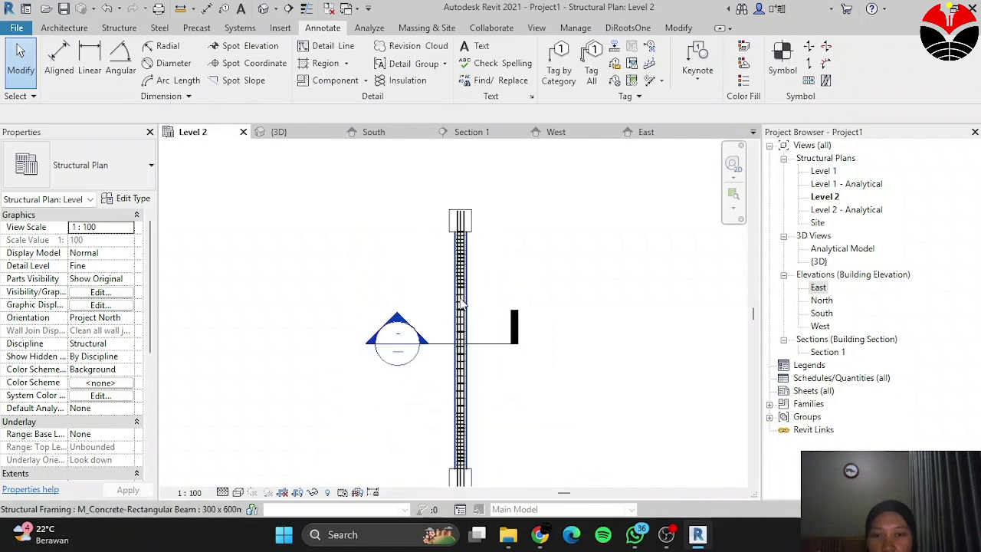
scroll(482, 440, "up", 2)
scroll(463, 305, "down", 3)
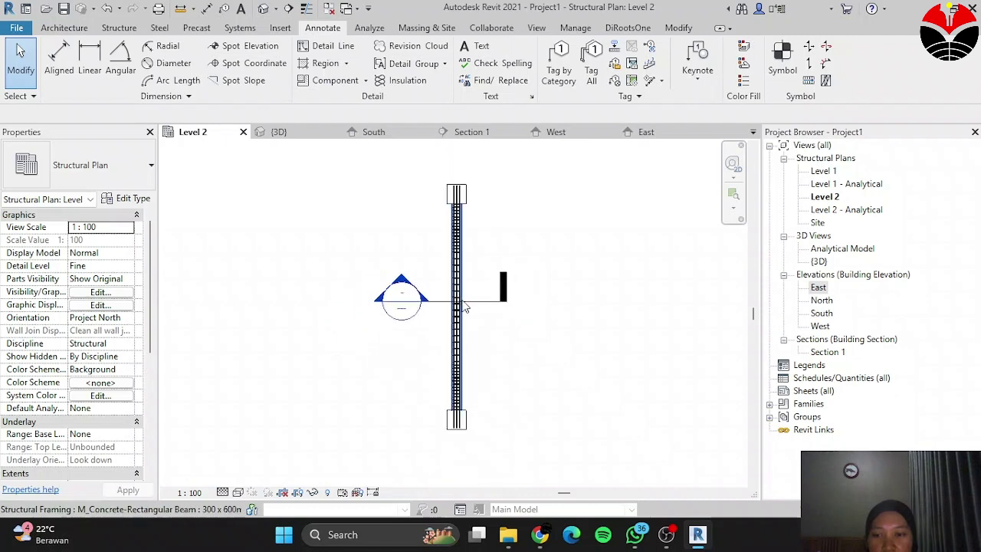
scroll(462, 330, "up", 2)
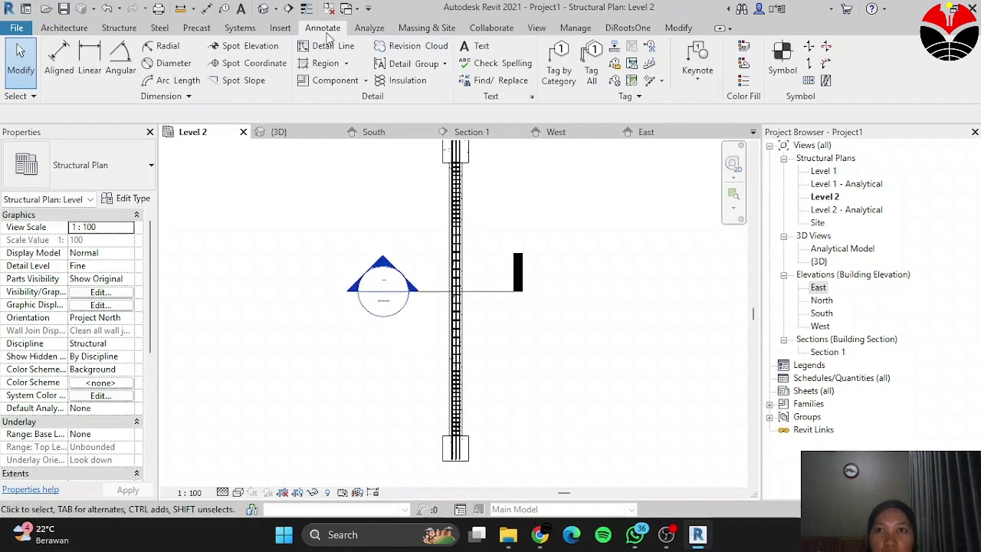
left_click(544, 29)
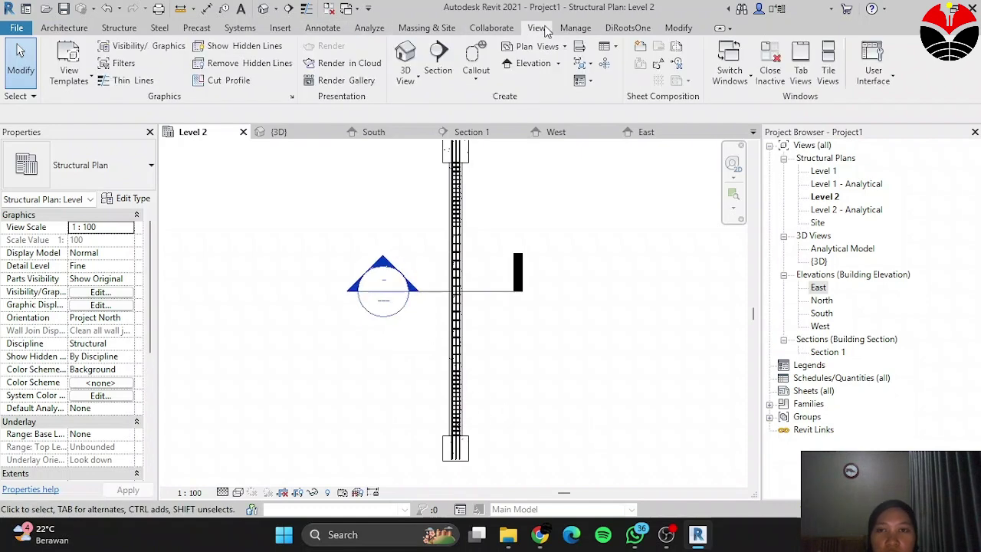
left_click(440, 61)
scroll(416, 429, "up", 2)
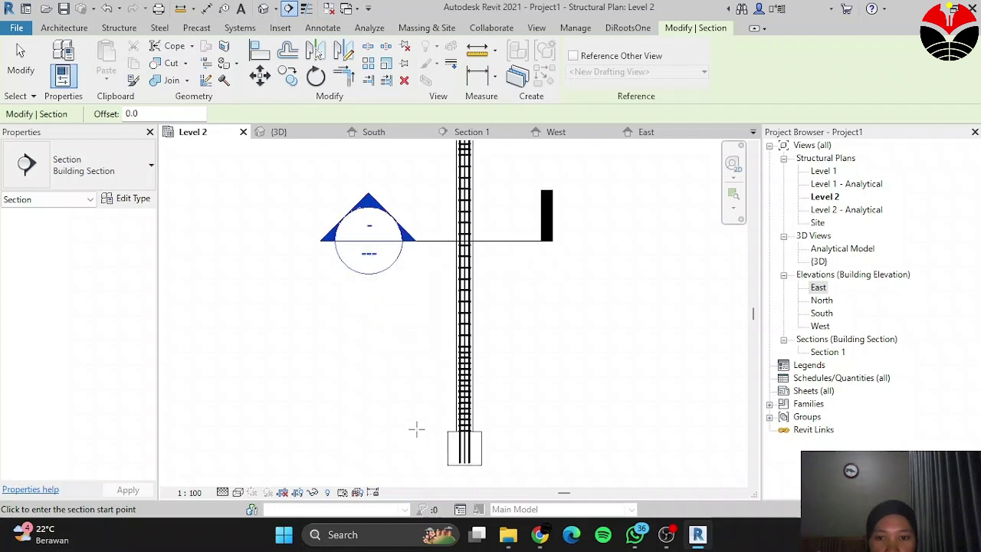
left_click(387, 396)
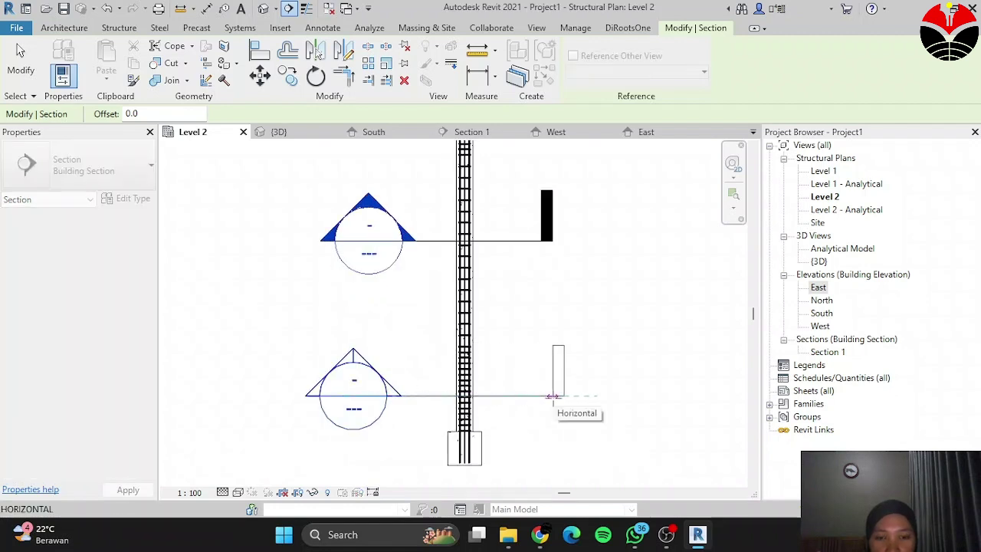
left_click(555, 396)
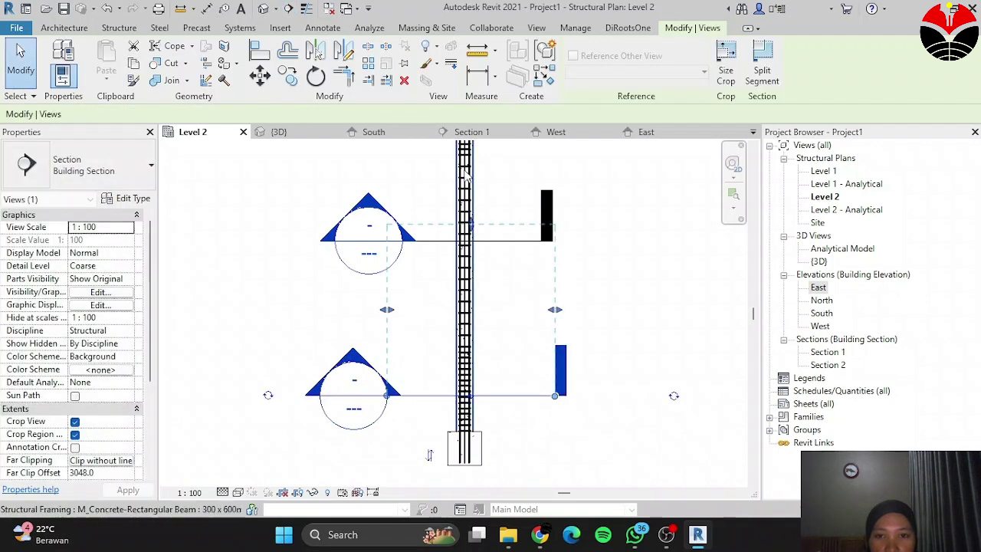
left_click_drag(473, 230, 492, 353)
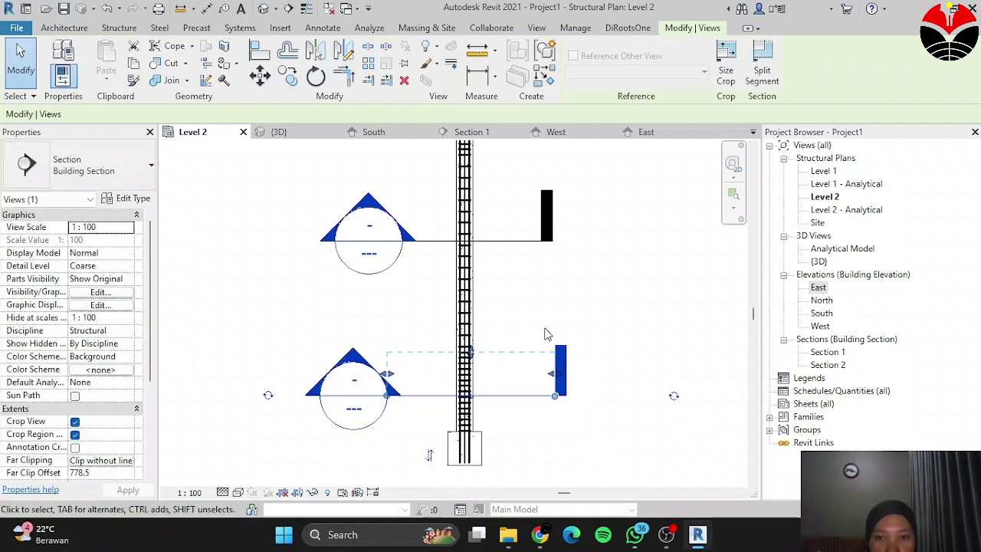
left_click(661, 317)
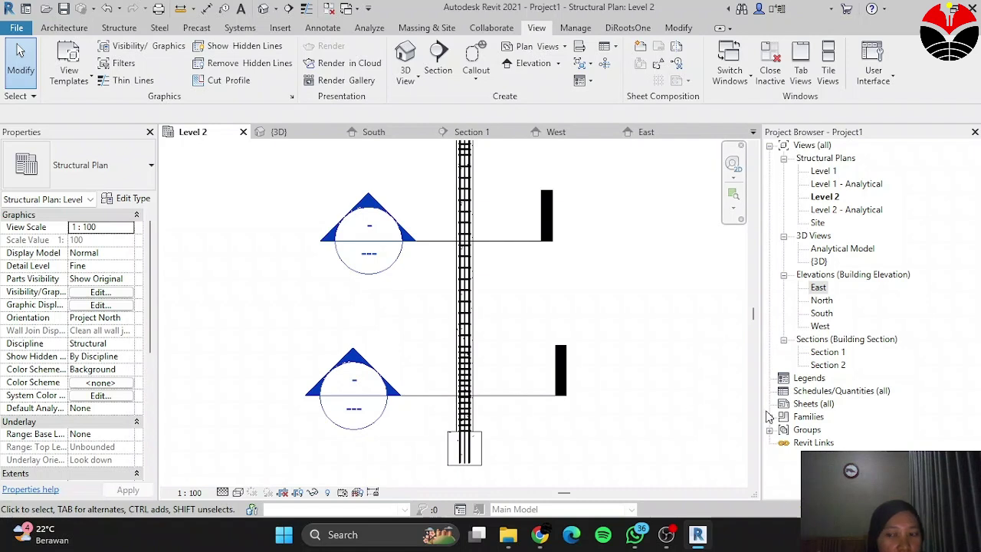
Step: Open the Section 2 view and turn off its view cropping and crop region visibility
double_click(840, 367)
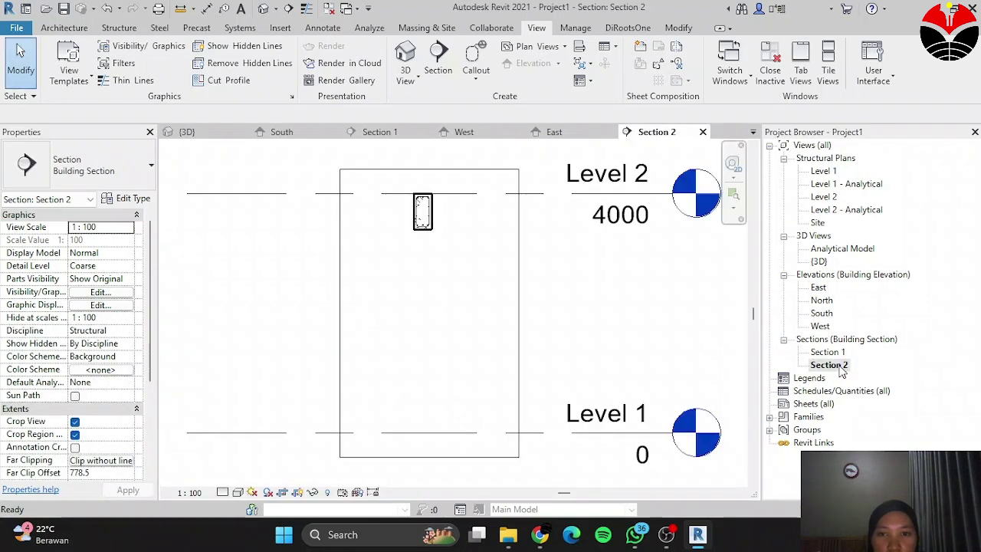
scroll(524, 295, "down", 2)
scroll(520, 280, "up", 2)
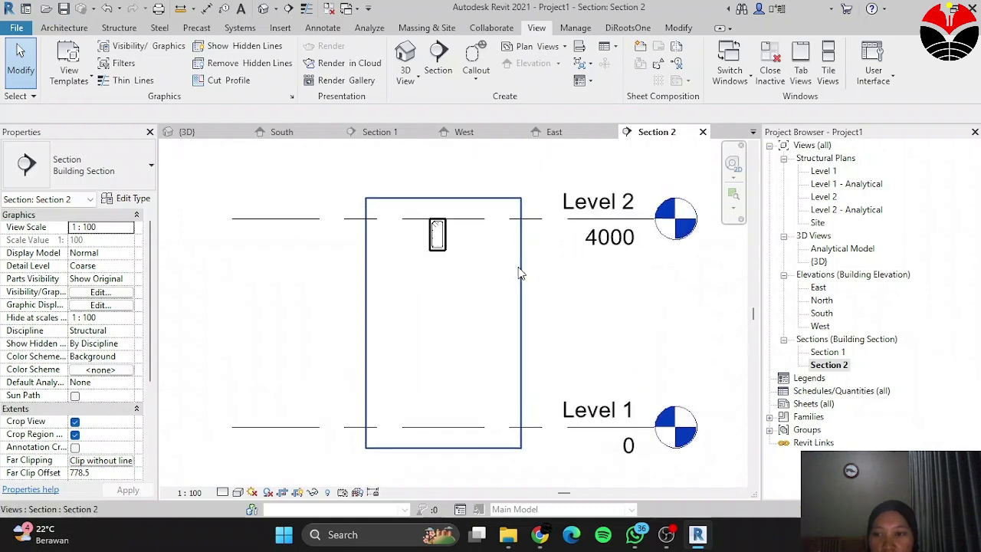
left_click_drag(366, 259, 304, 301)
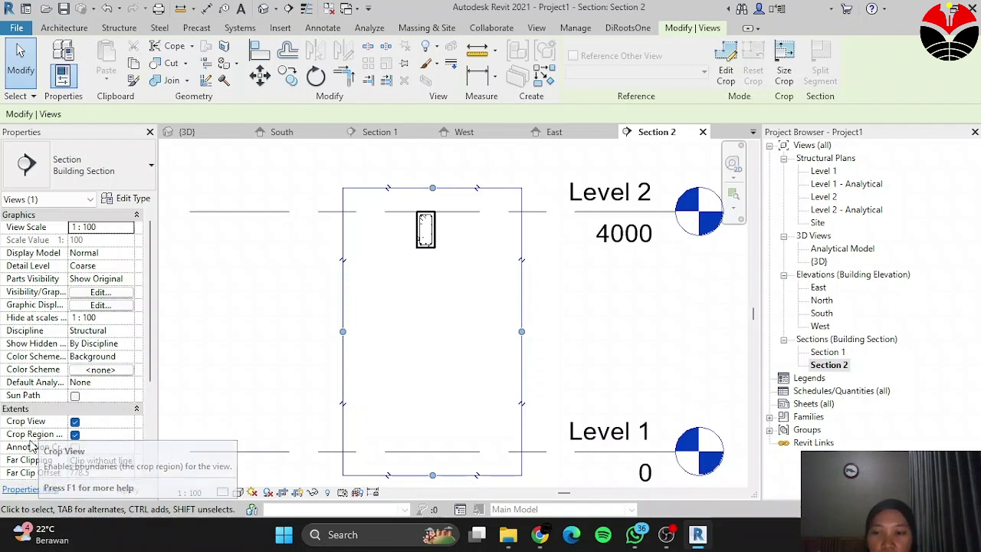
left_click(75, 421)
left_click(75, 435)
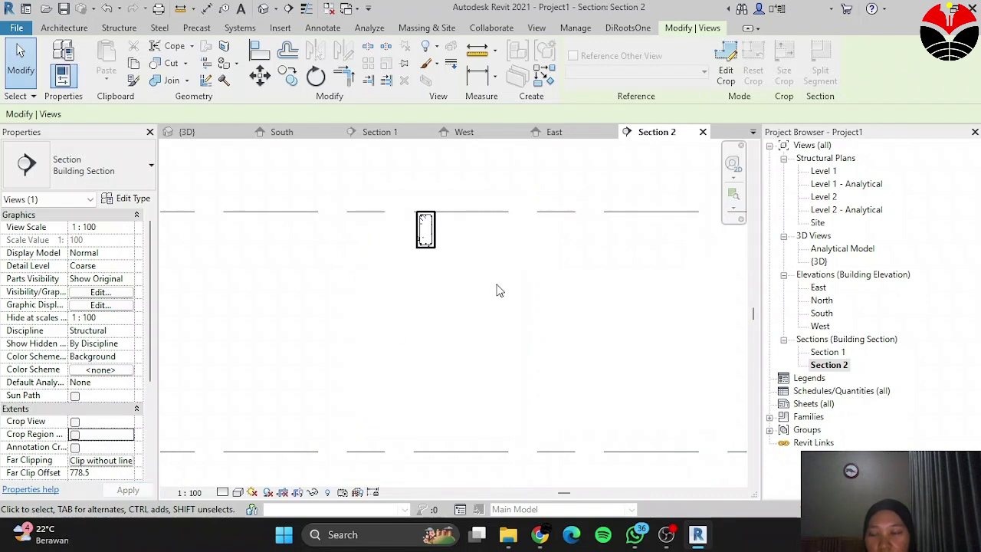
Step: Set Section 2 to the Wireframe visual style, Fine detail level and a view scale of 1 : 20
left_click(238, 492)
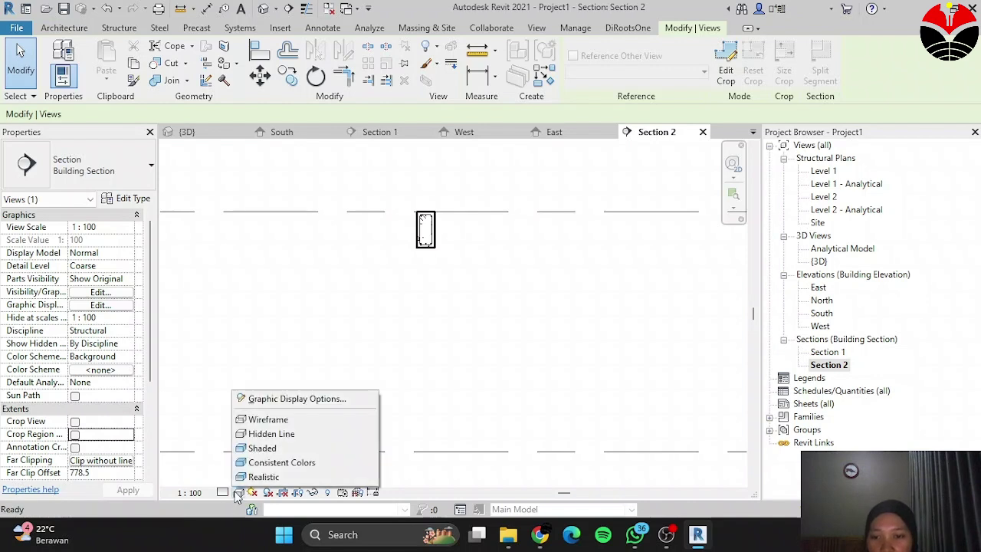
left_click(280, 425)
left_click(222, 492)
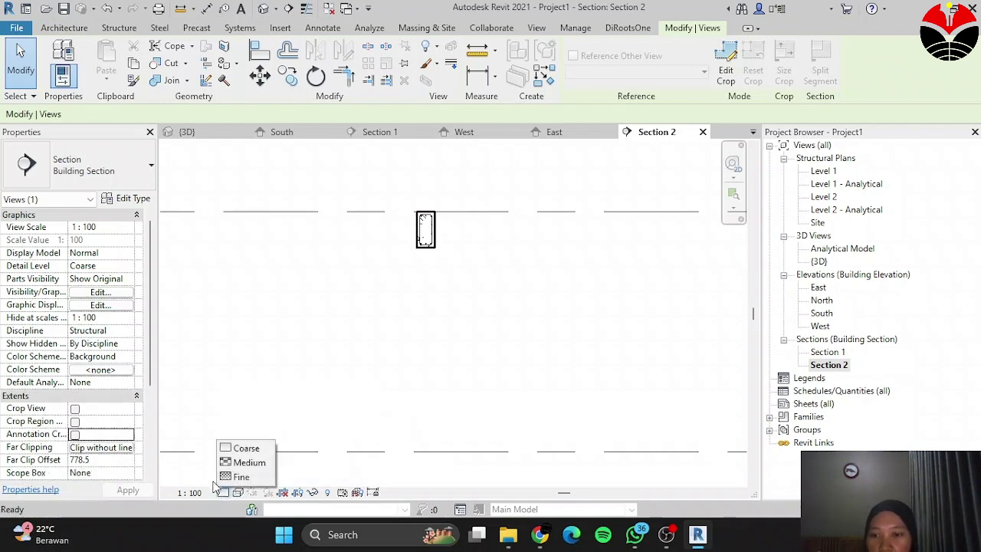
left_click(239, 477)
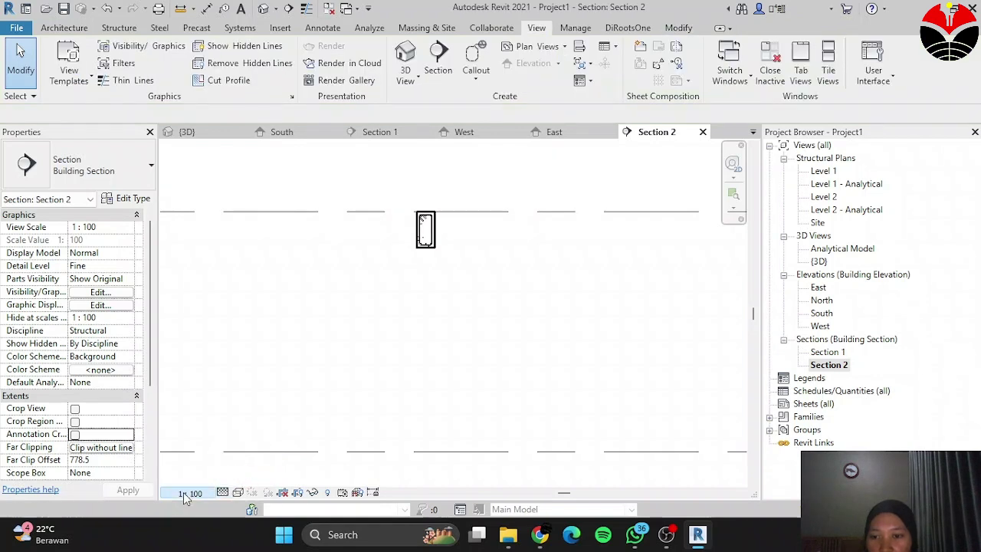
left_click(190, 493)
left_click(219, 352)
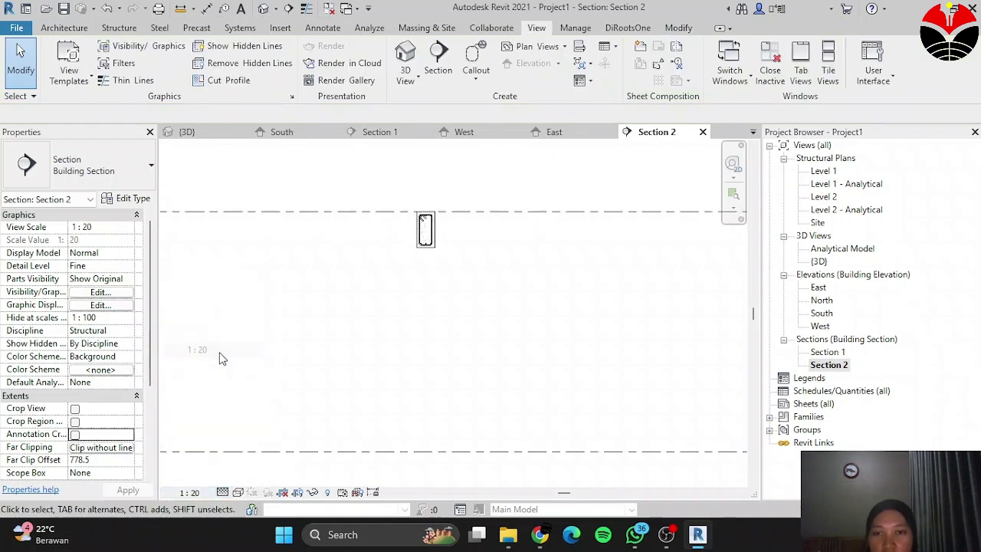
scroll(464, 226, "up", 2)
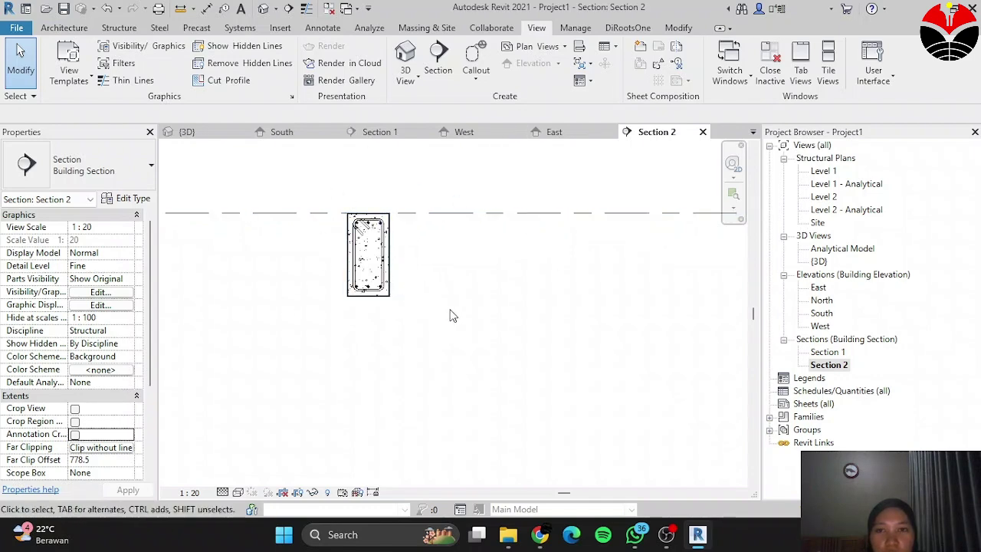
Step: Review the reinforced beam in the 3D view, the South, West and East elevations, and both section views
left_click(208, 133)
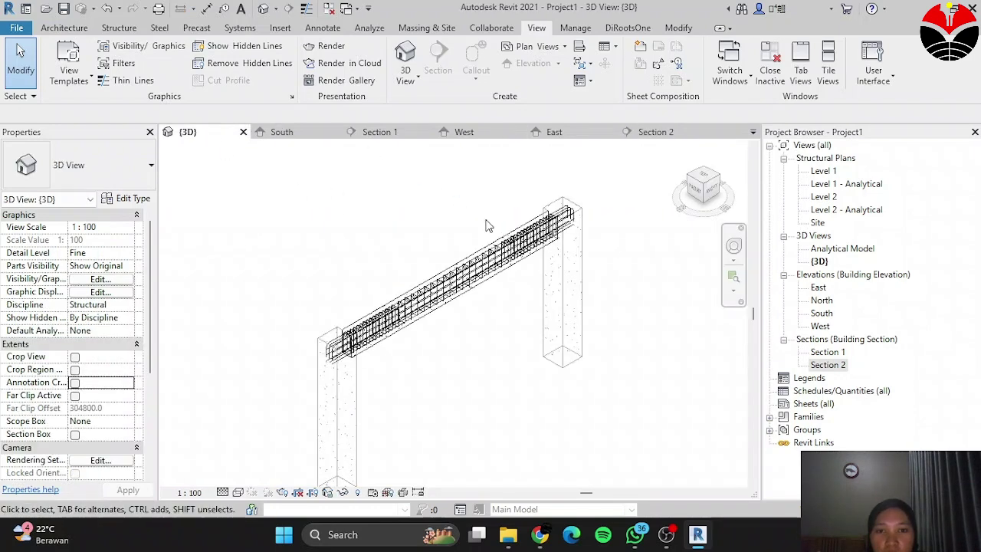
scroll(406, 349, "down", 2)
scroll(498, 314, "down", 2)
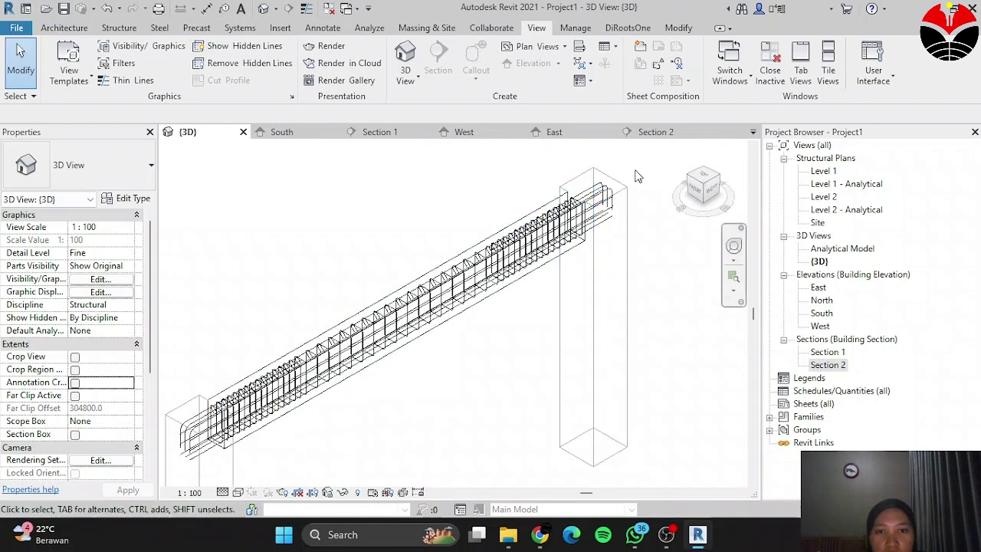
left_click(281, 132)
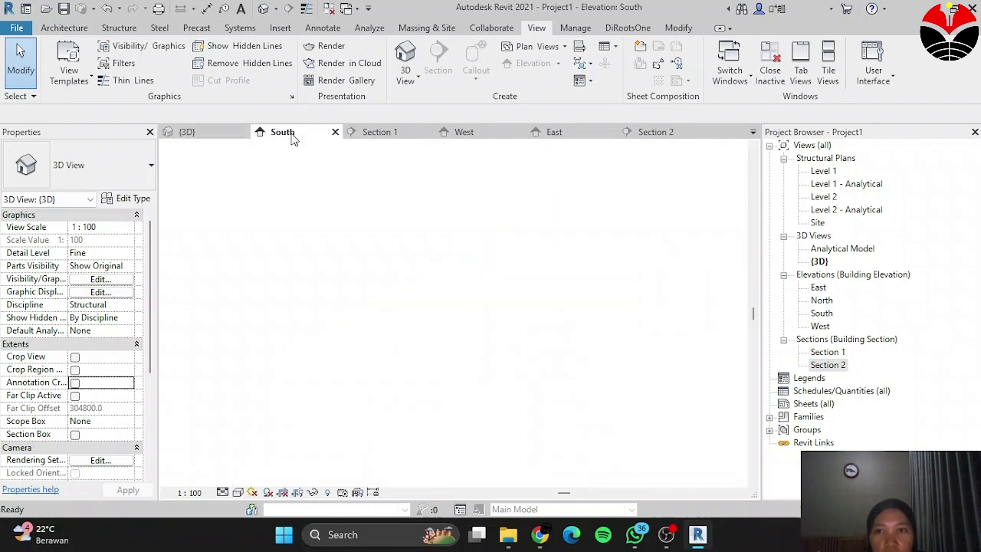
scroll(480, 369, "up", 2)
scroll(200, 320, "down", 1)
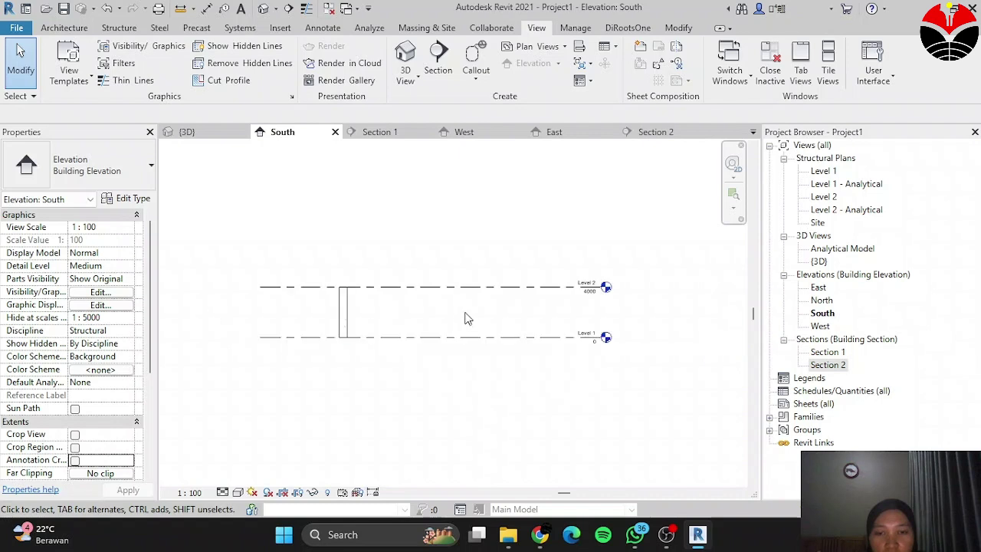
scroll(465, 318, "up", 1)
left_click(379, 132)
scroll(376, 226, "down", 4)
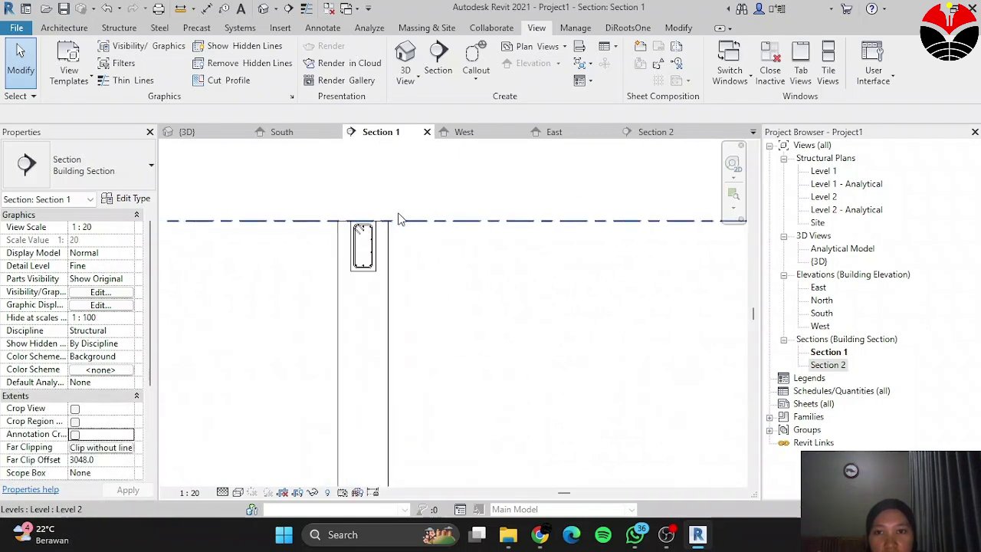
left_click(465, 133)
scroll(291, 241, "down", 1)
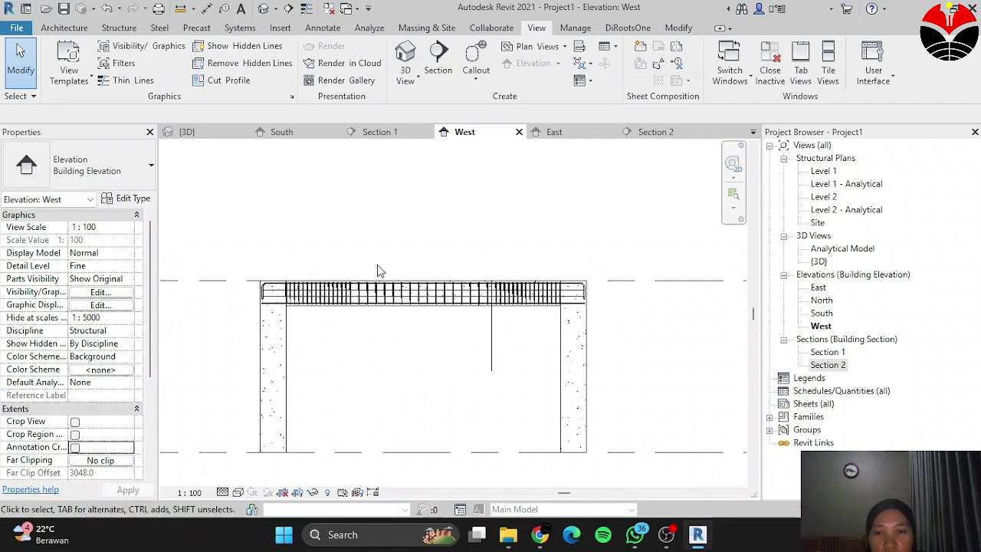
scroll(460, 318, "down", 1)
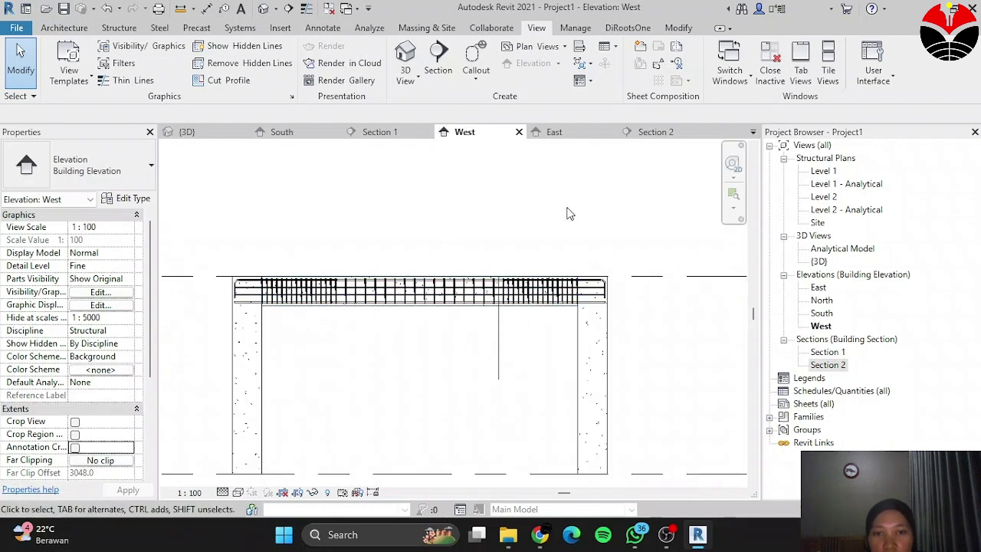
left_click(568, 137)
scroll(524, 317, "down", 1)
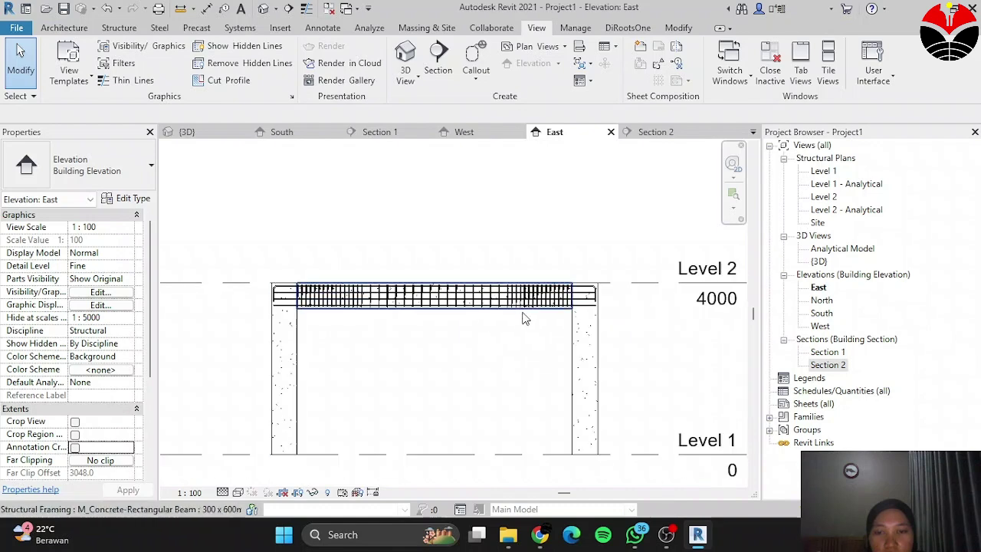
middle_click_drag(524, 317, 468, 250)
left_click(651, 135)
scroll(393, 261, "down", 2)
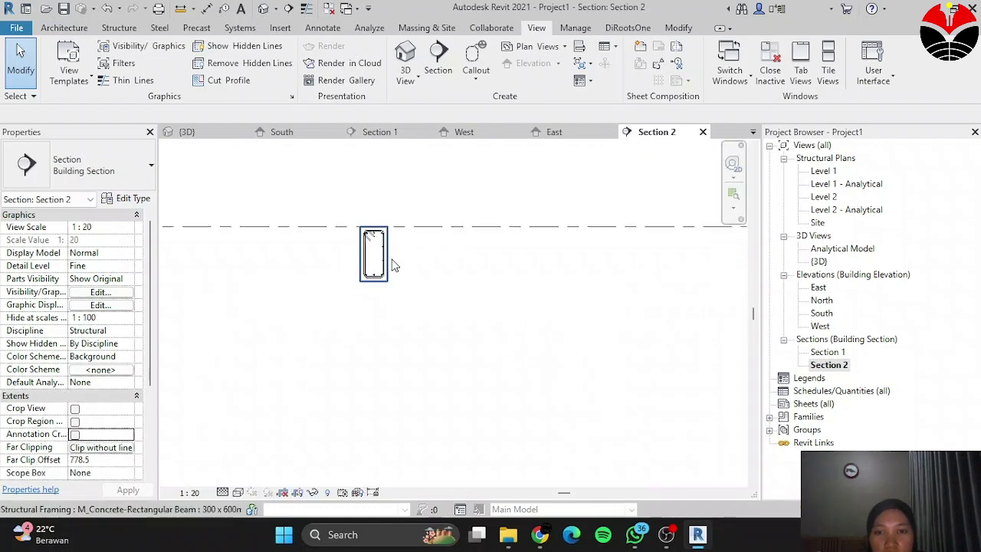